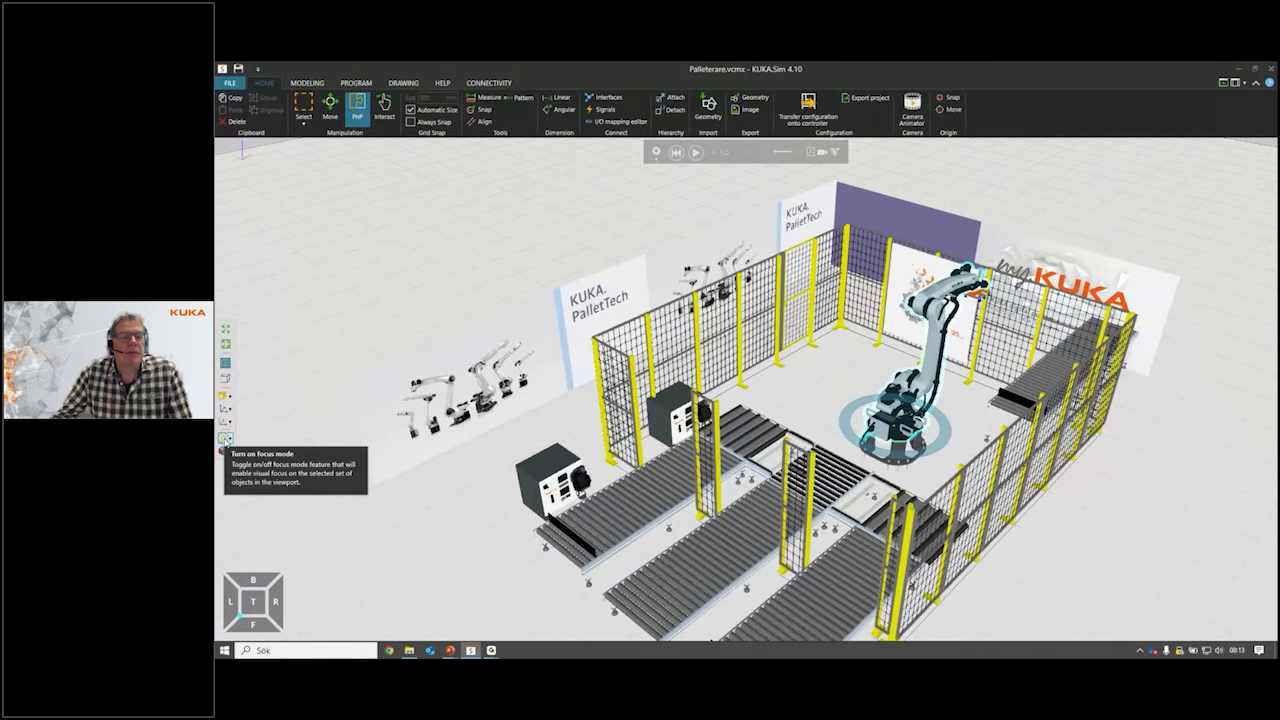
Turn on focus mode for the selected palletizing robot and set the unfocused opacity to 0.4.
click(226, 438)
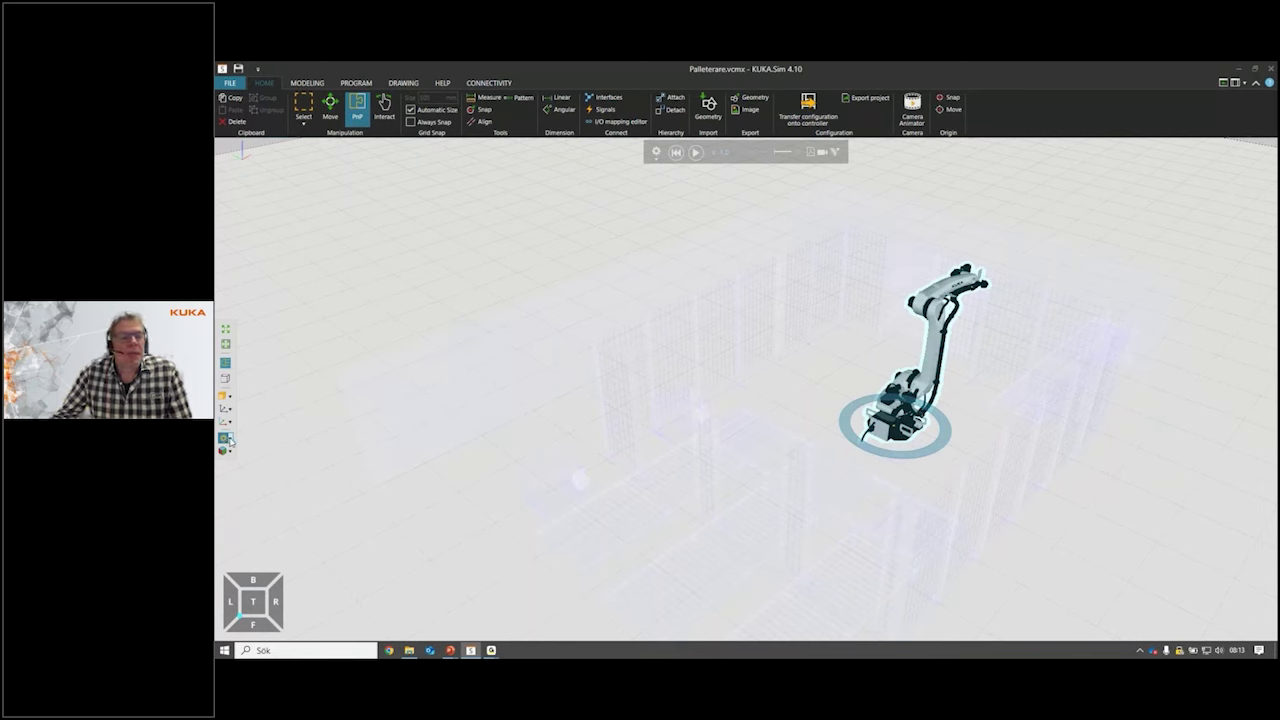
click(230, 440)
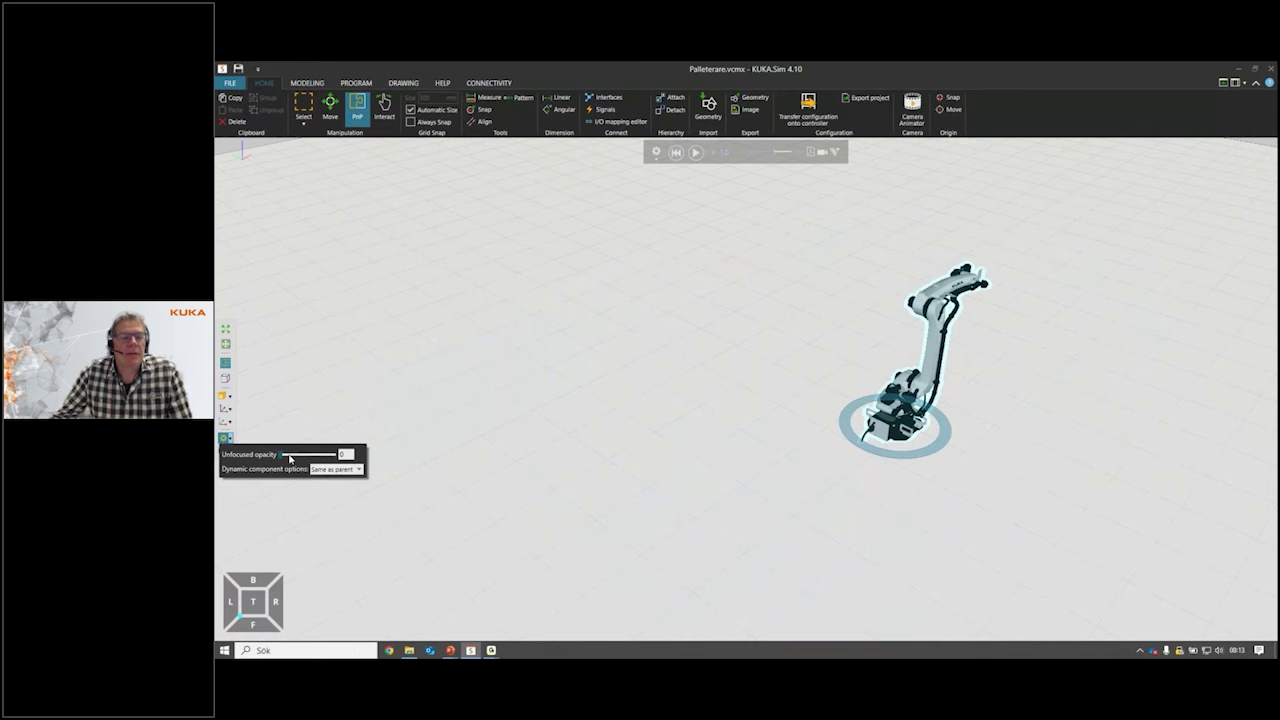
click(290, 458)
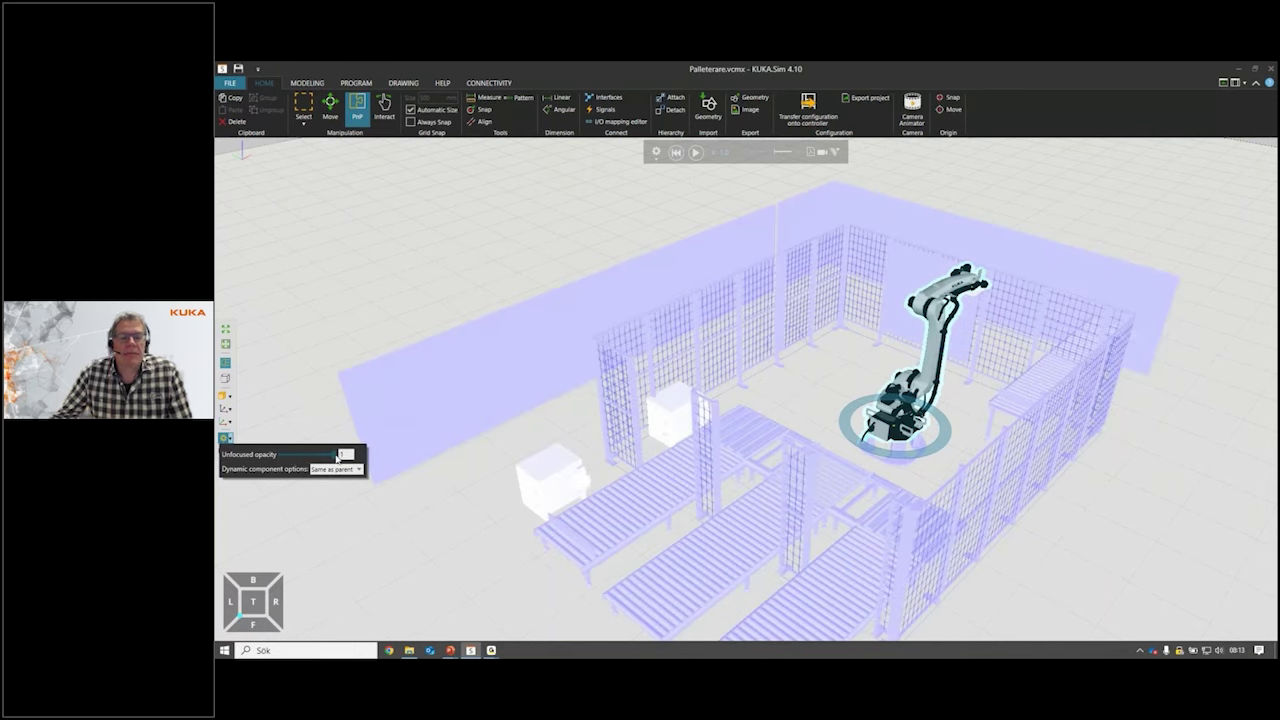
drag(338, 456, 306, 457)
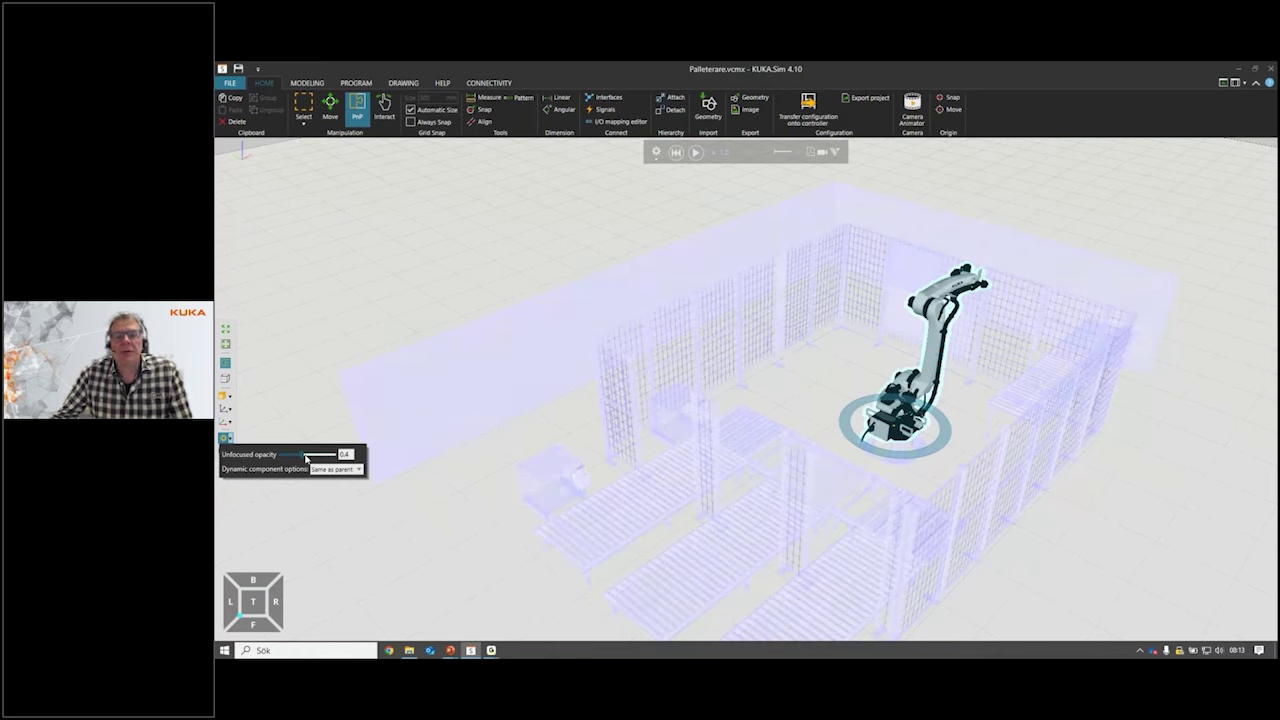
Run the simulation and set the focus mode's dynamic component option to Always focused.
click(695, 152)
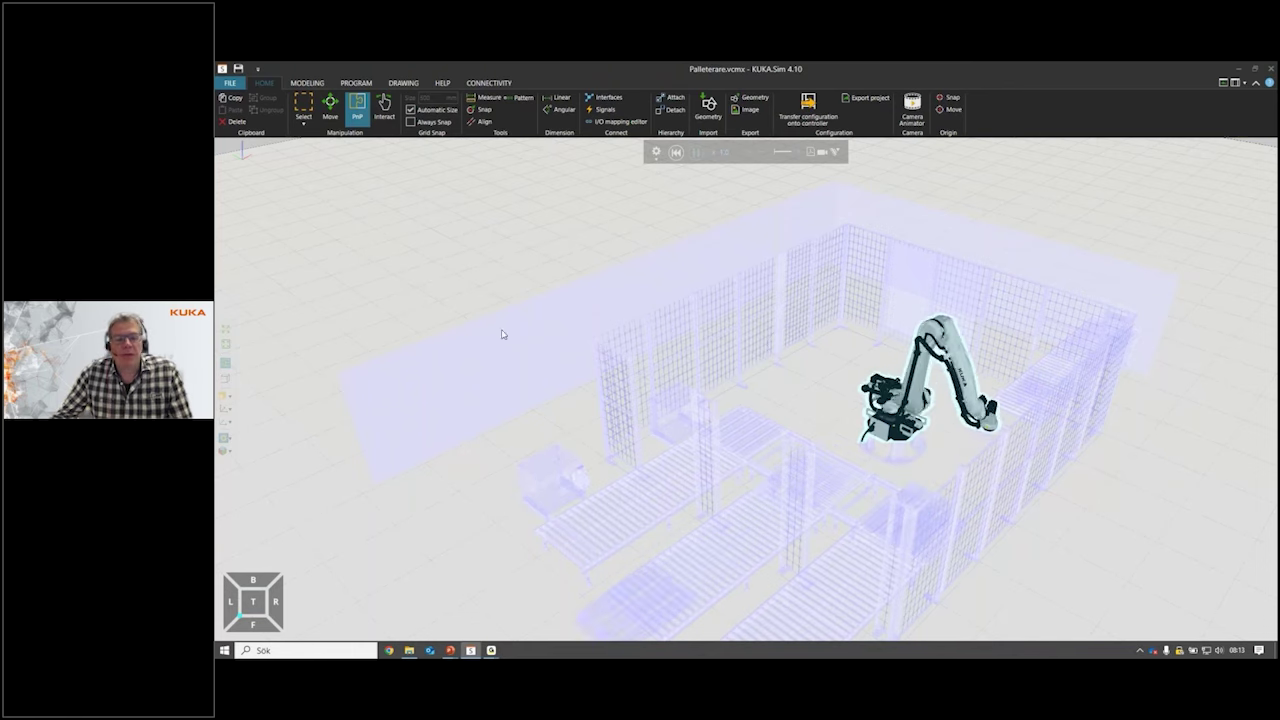
click(227, 439)
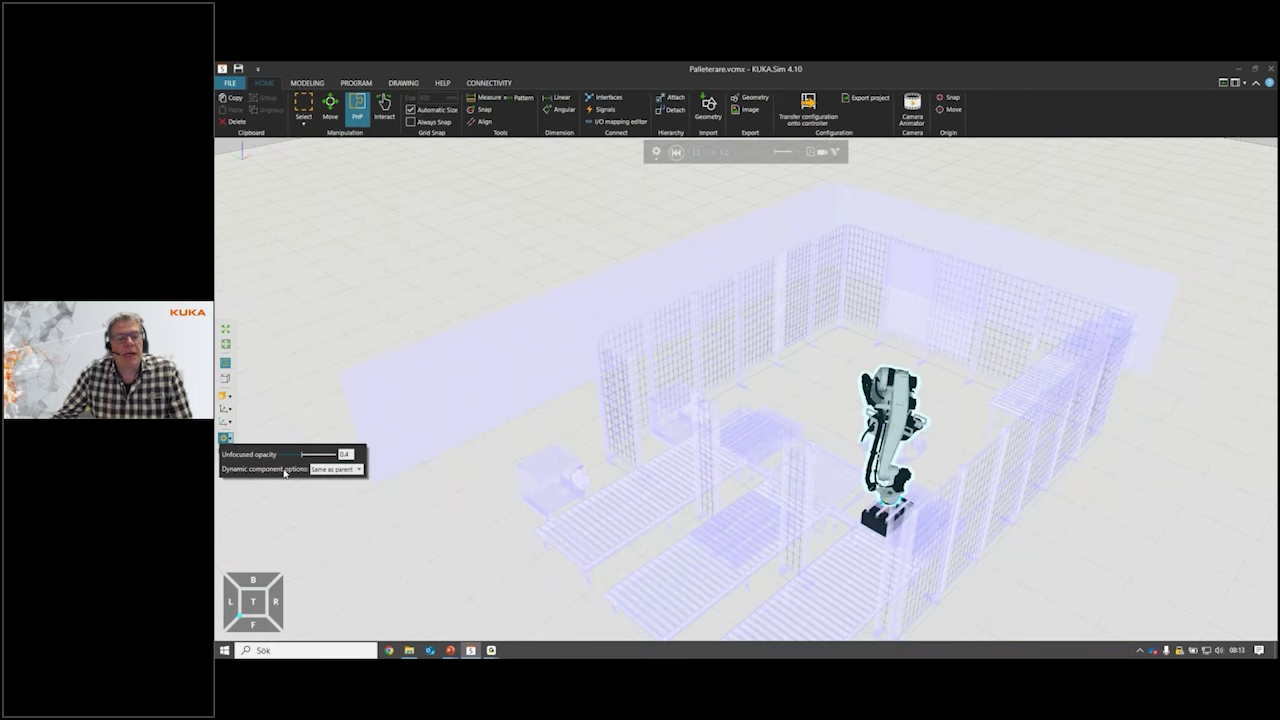
click(359, 469)
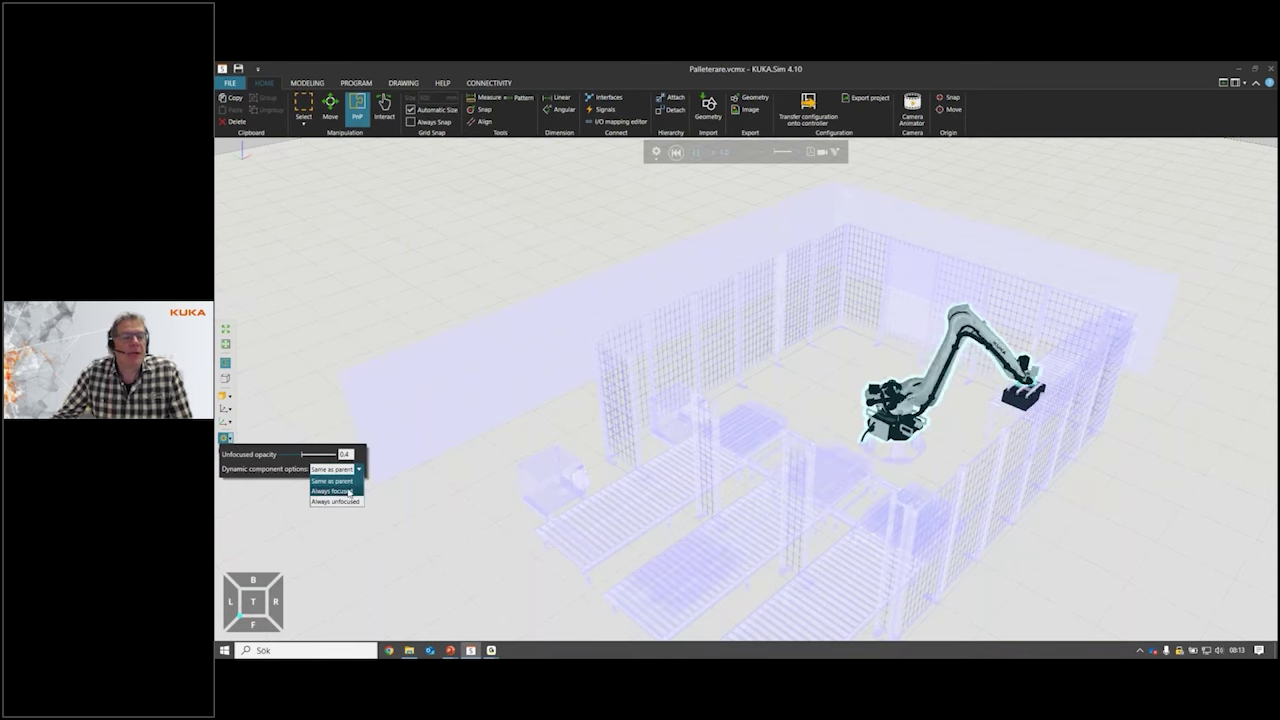
click(347, 491)
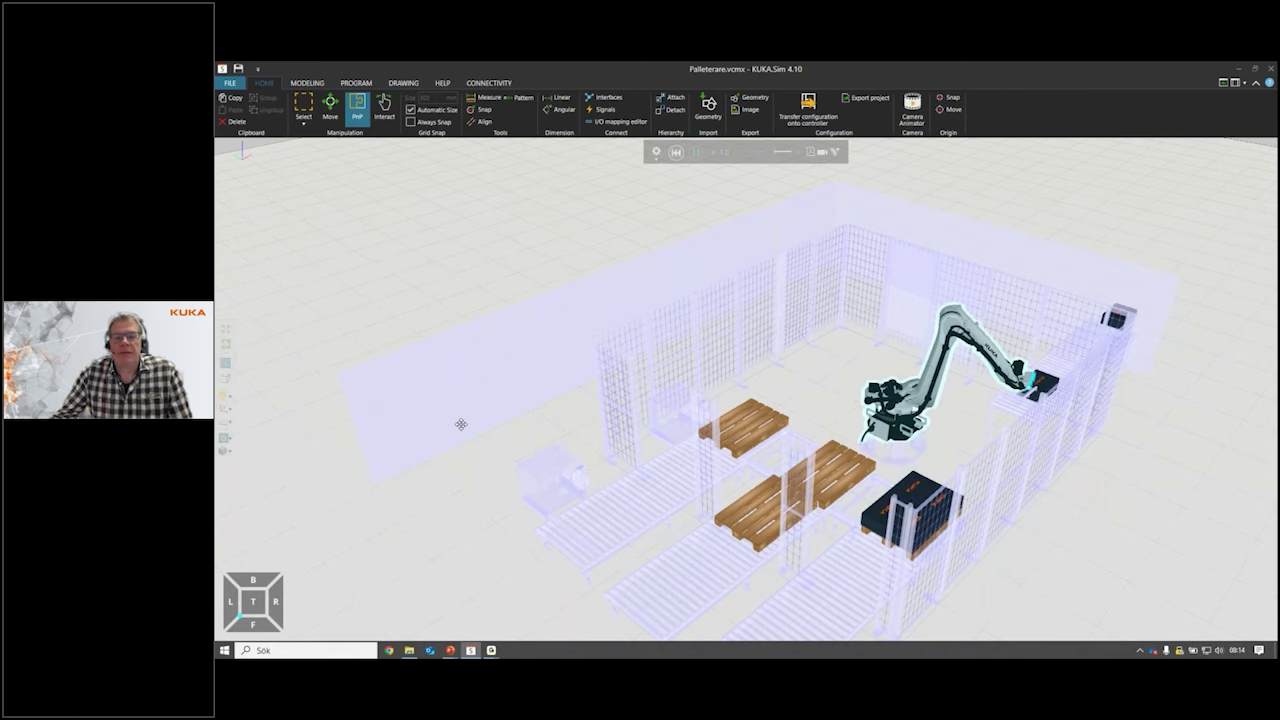
Inspect the running palletizing cell, turn off focus mode and reset the simulation.
right_drag(461, 424, 495, 335)
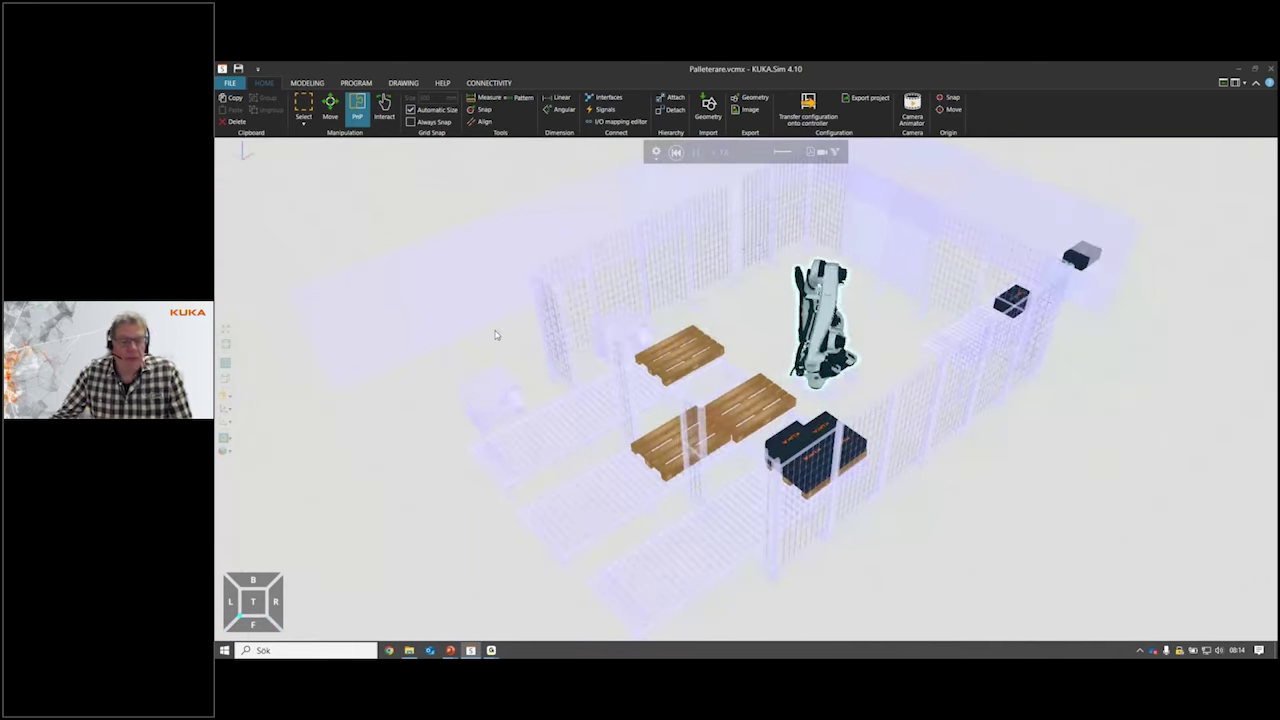
right_drag(485, 353, 490, 354)
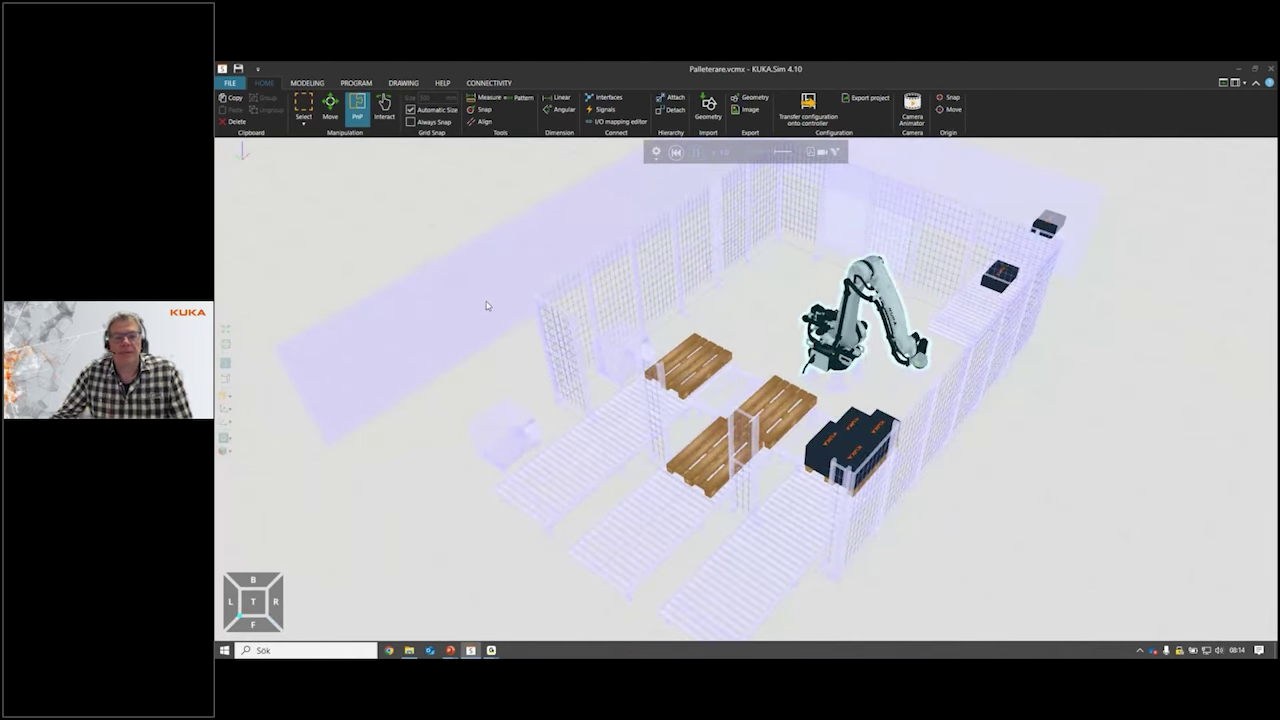
scroll(563, 330, up, 2)
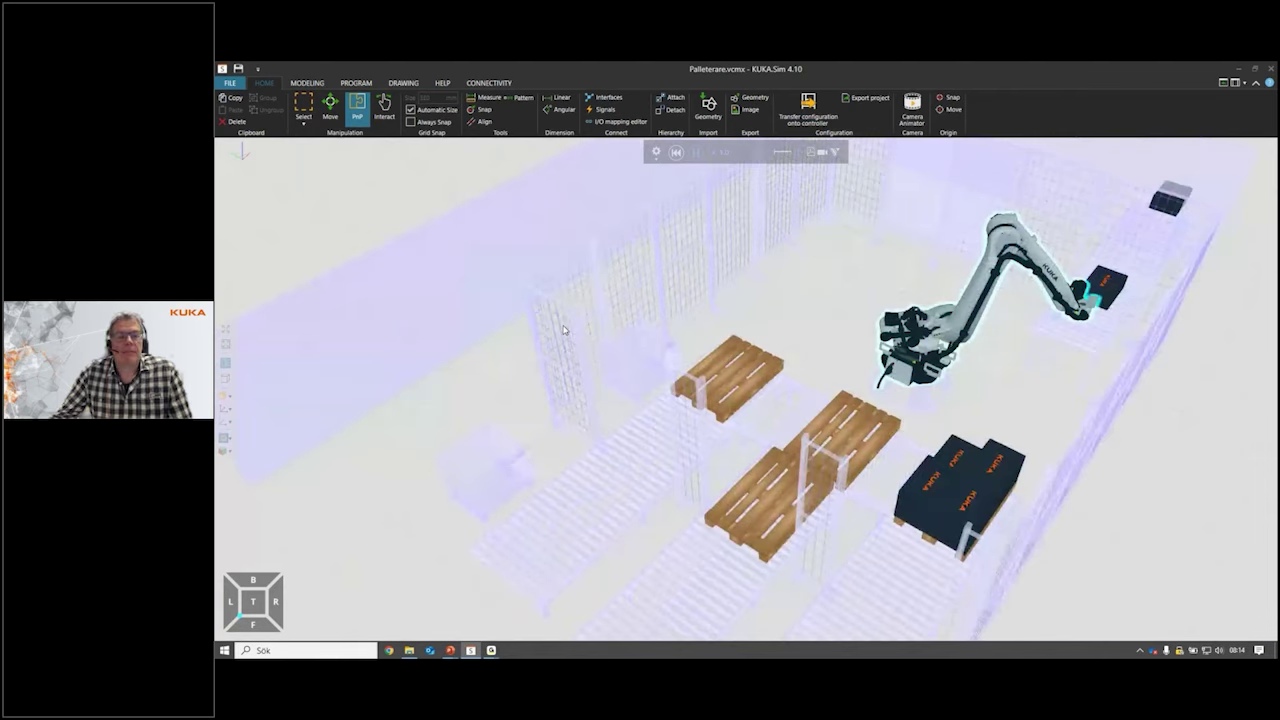
right_drag(563, 330, 450, 315)
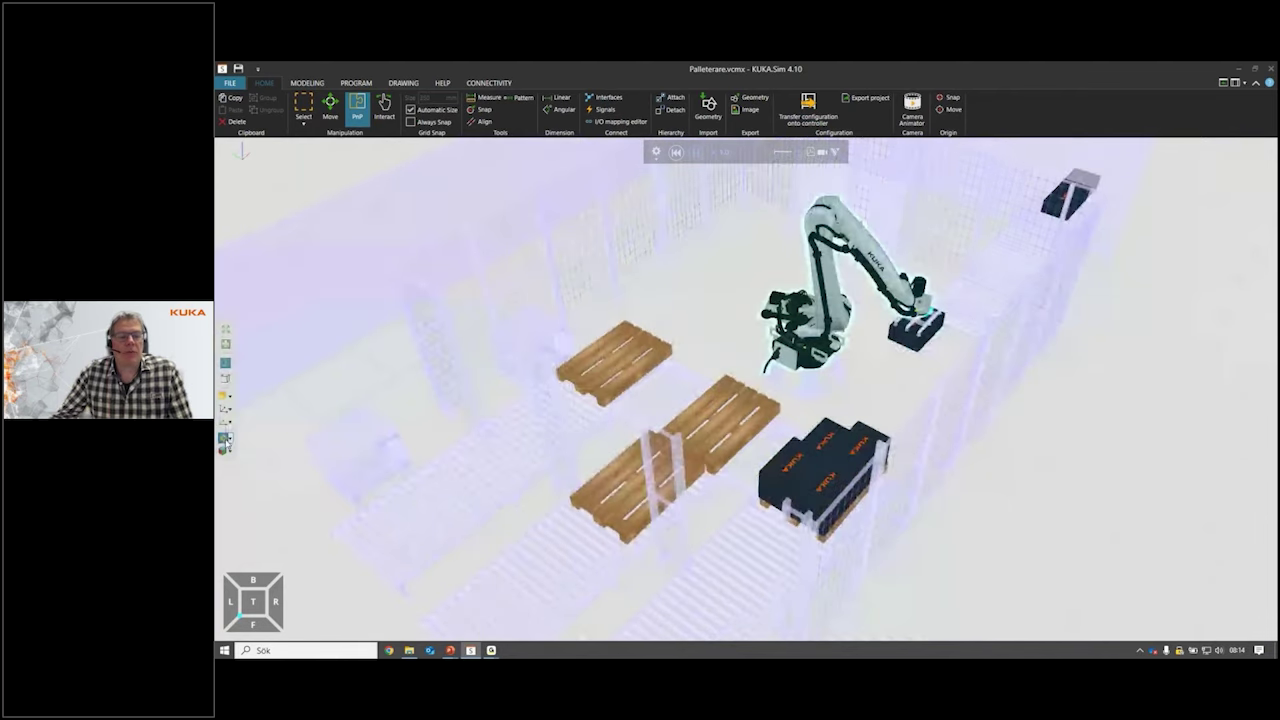
click(226, 440)
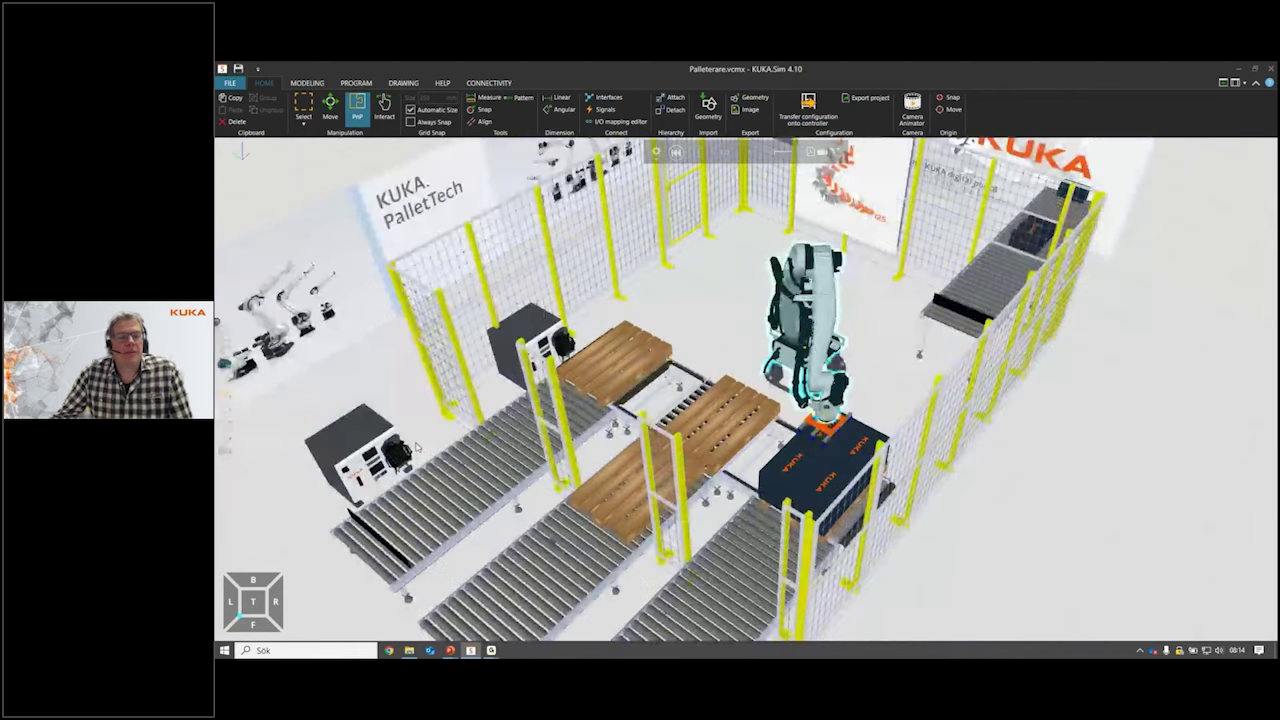
right_drag(418, 448, 411, 443)
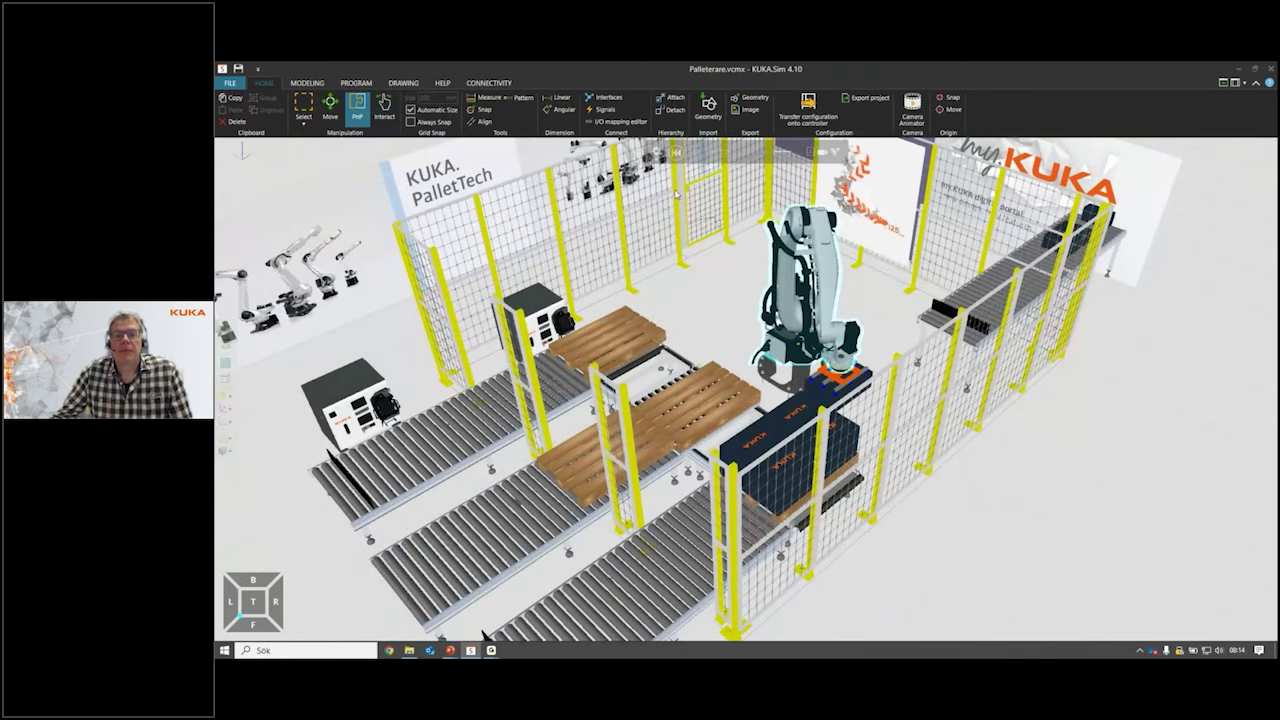
click(676, 154)
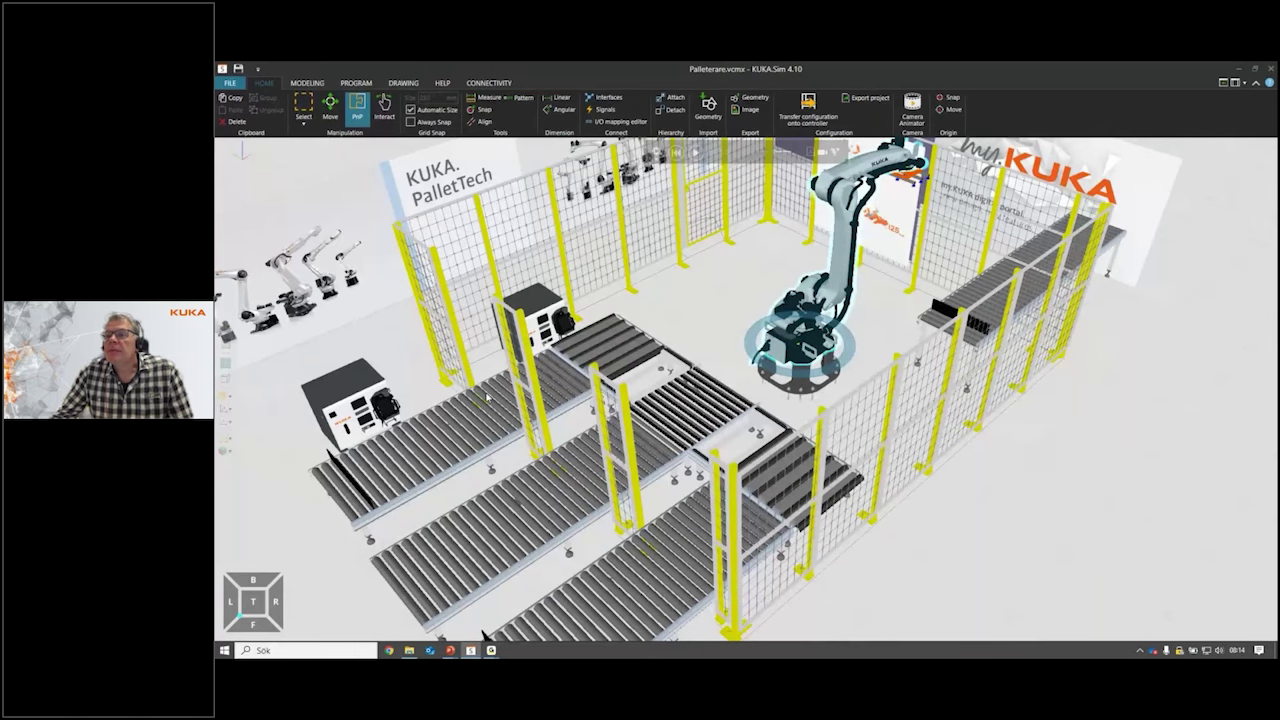
Show the eCatalog and Cell Graph panels and expand the KUKA.Sim Library 4.10 collection in the eCatalog.
click(1237, 82)
click(1180, 99)
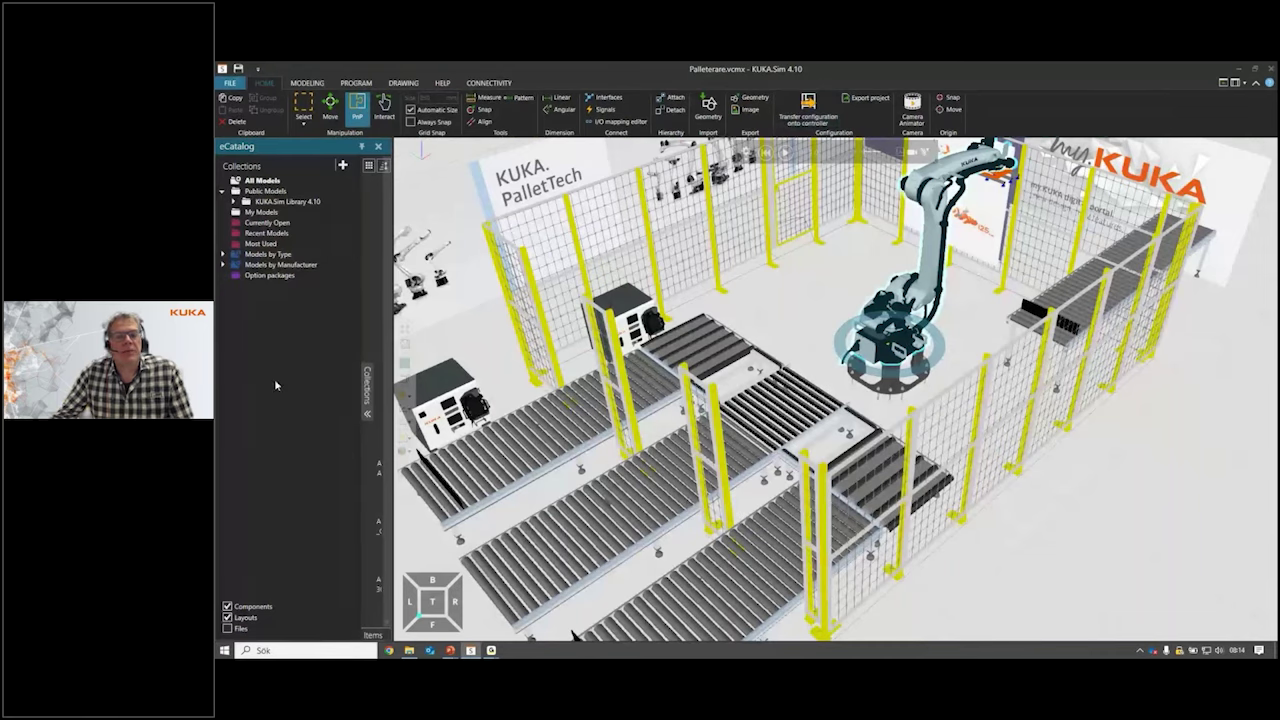
click(1245, 84)
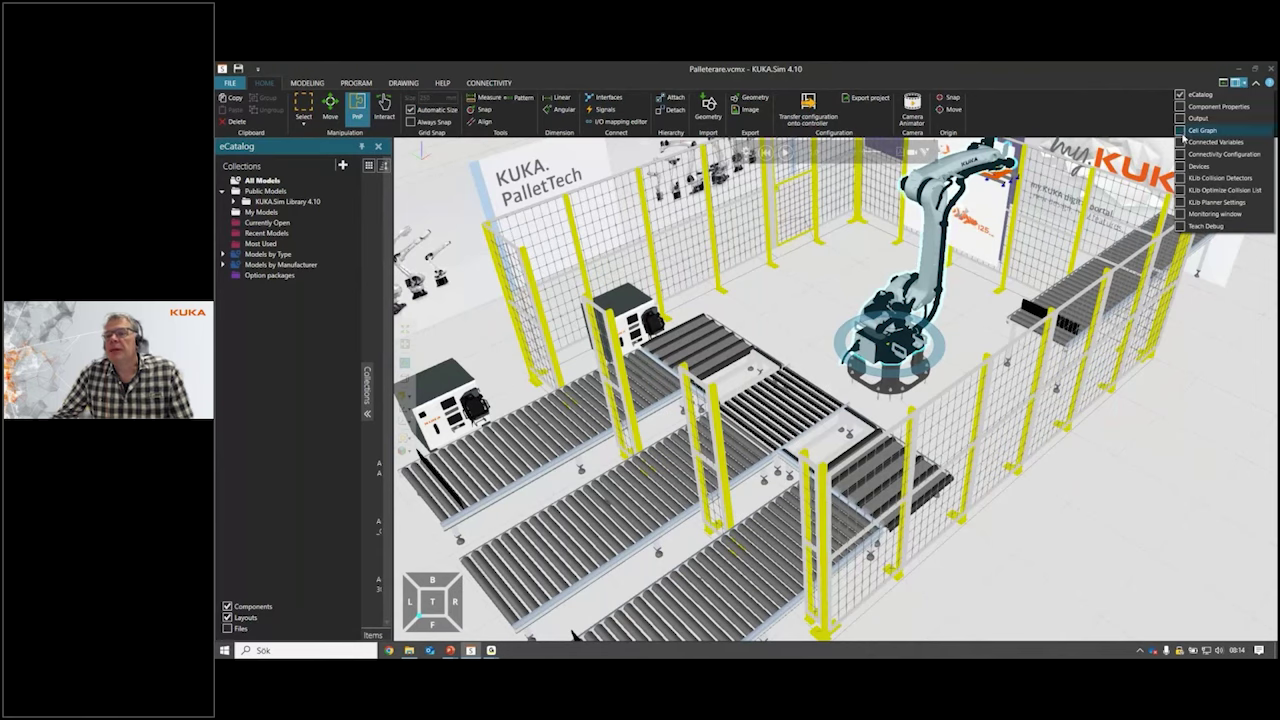
click(1181, 131)
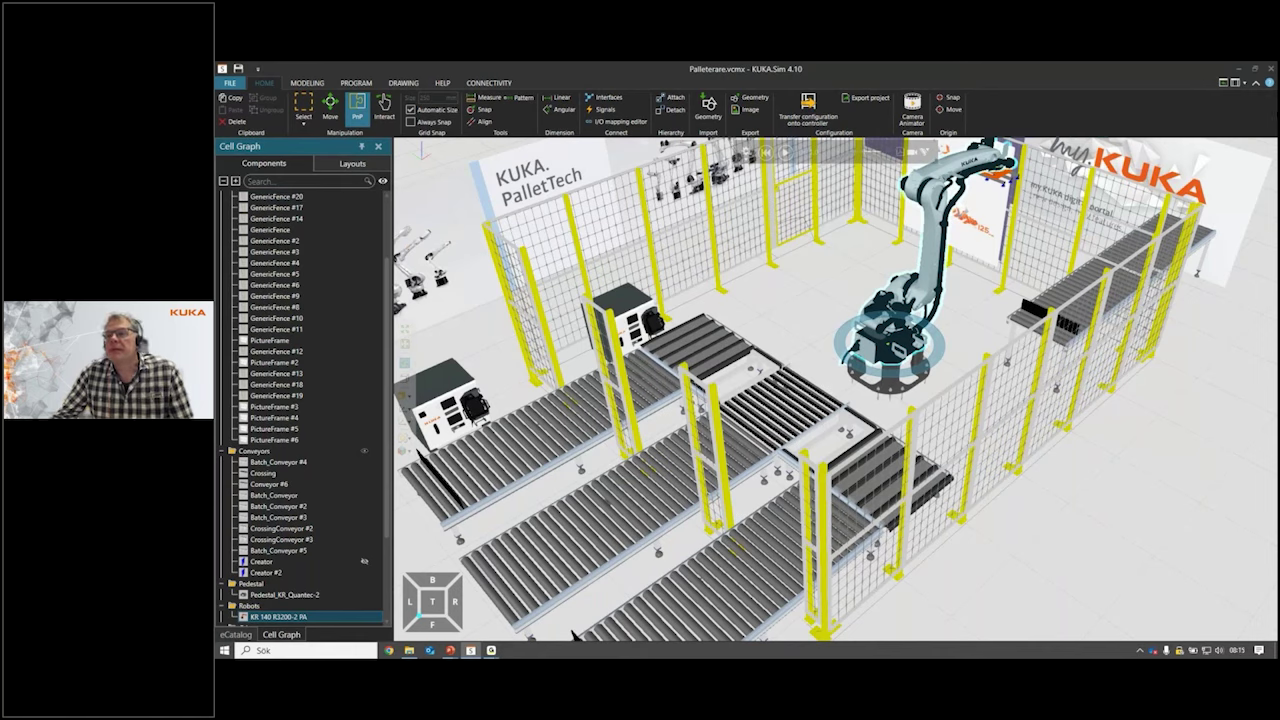
click(236, 634)
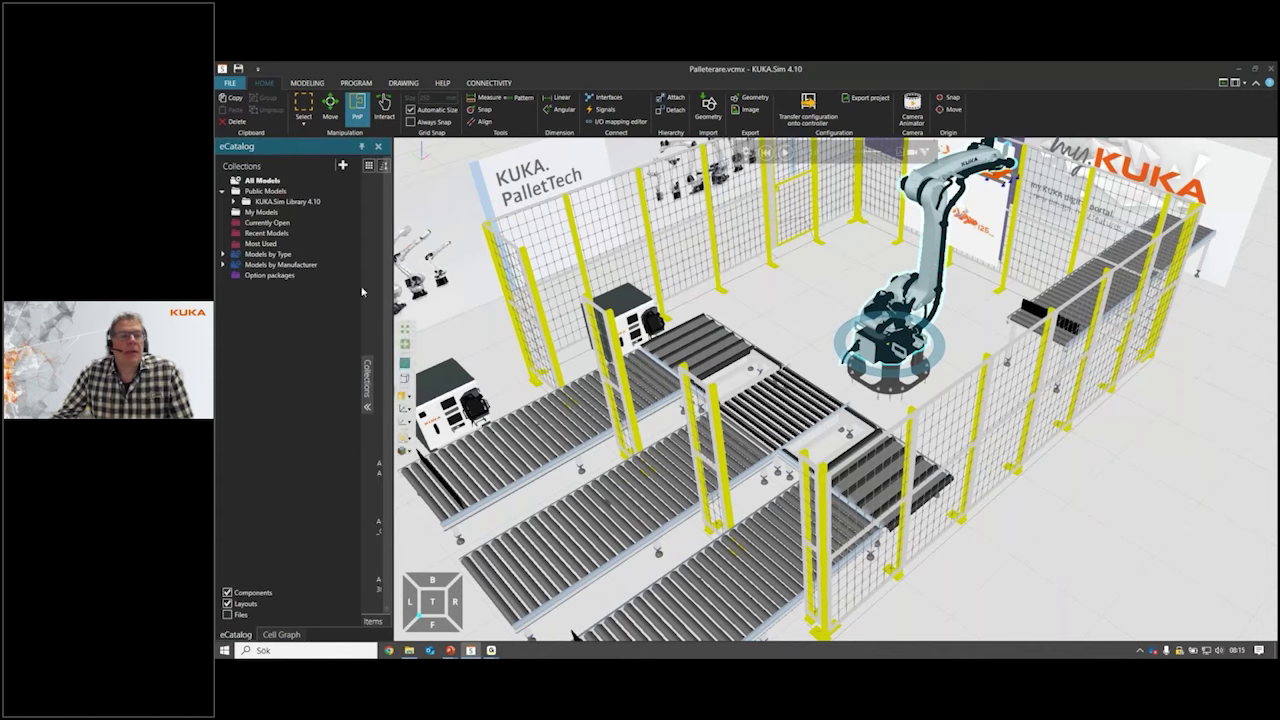
click(232, 201)
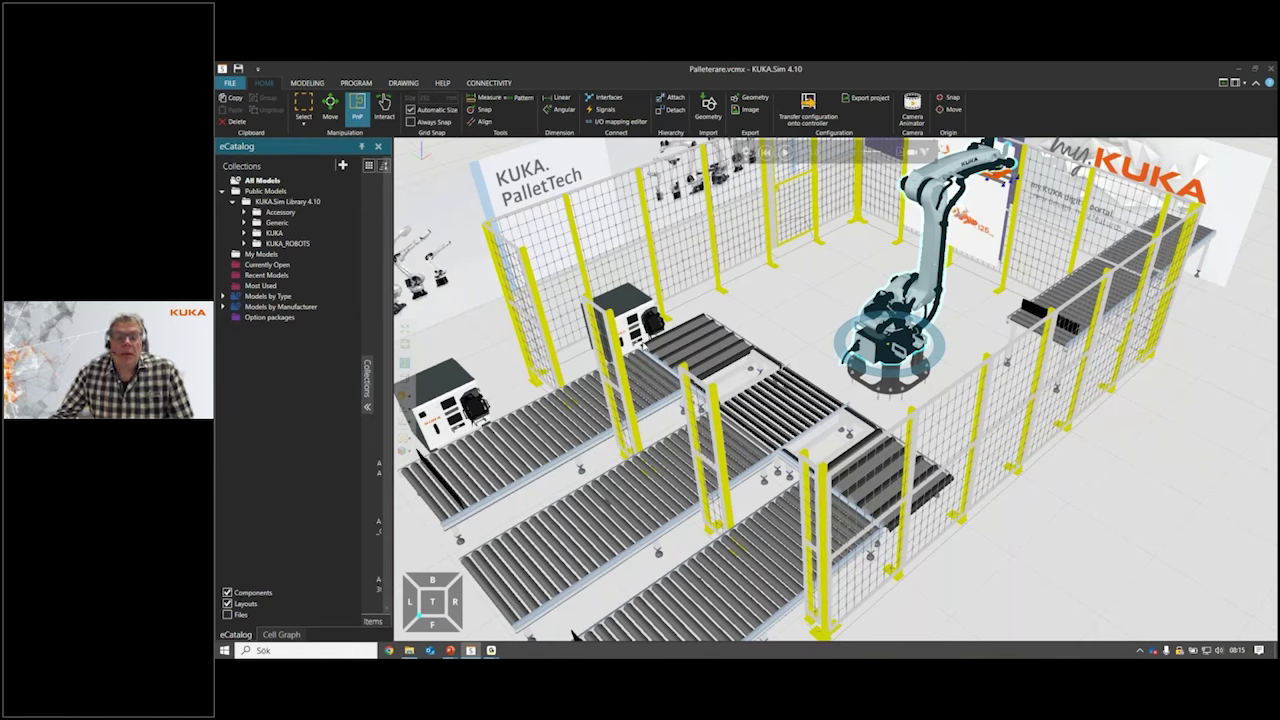
Switch to the PowerPoint slide show and advance to the Sub Layouts slide.
key(alt+Tab)
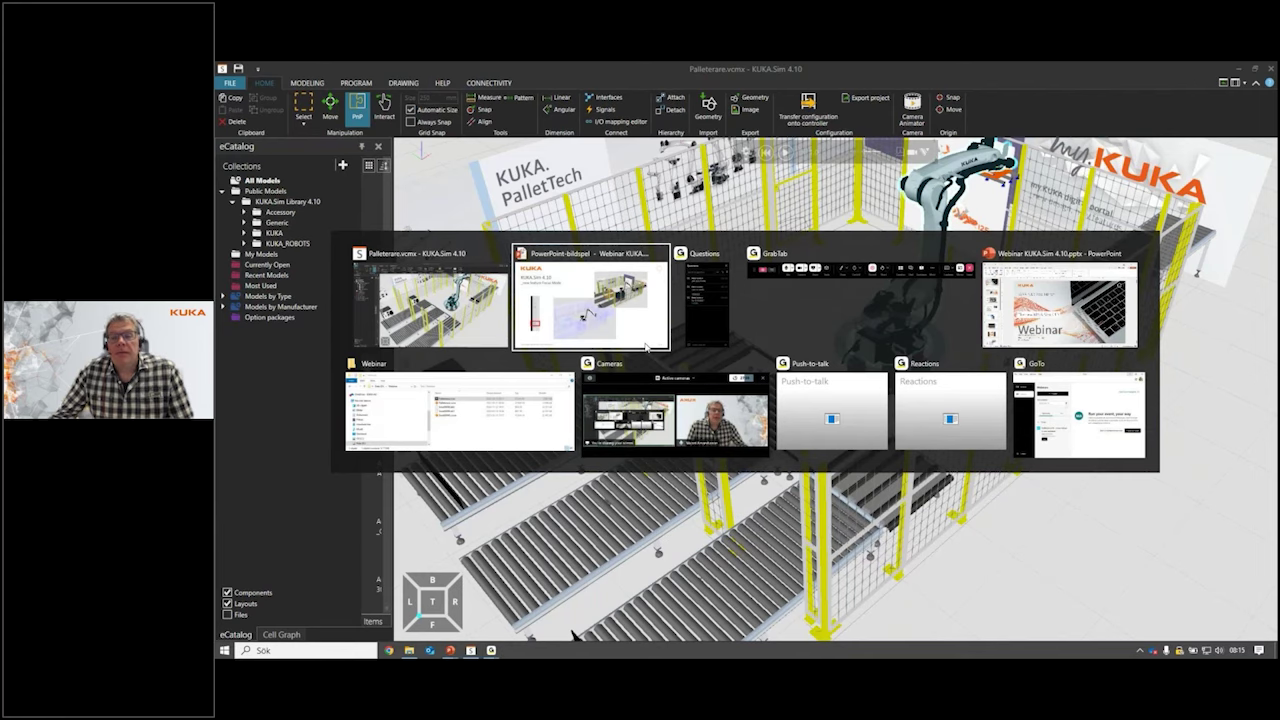
click(646, 346)
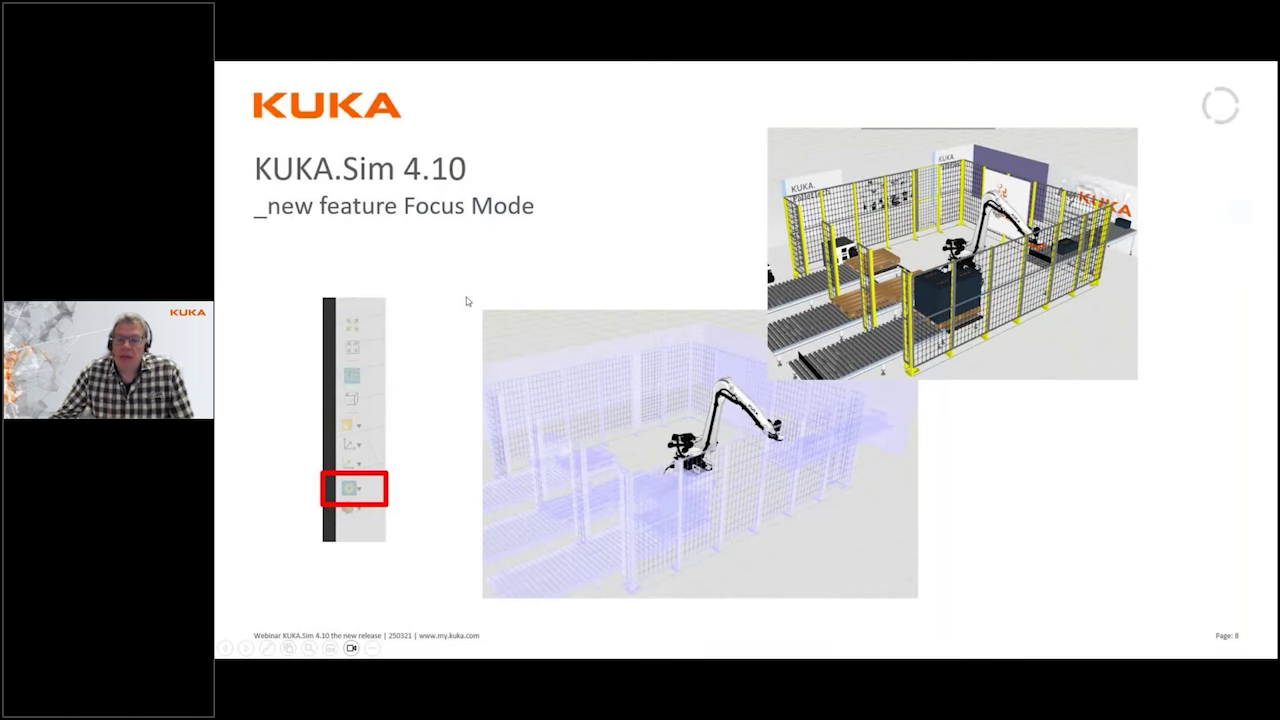
key(Right)
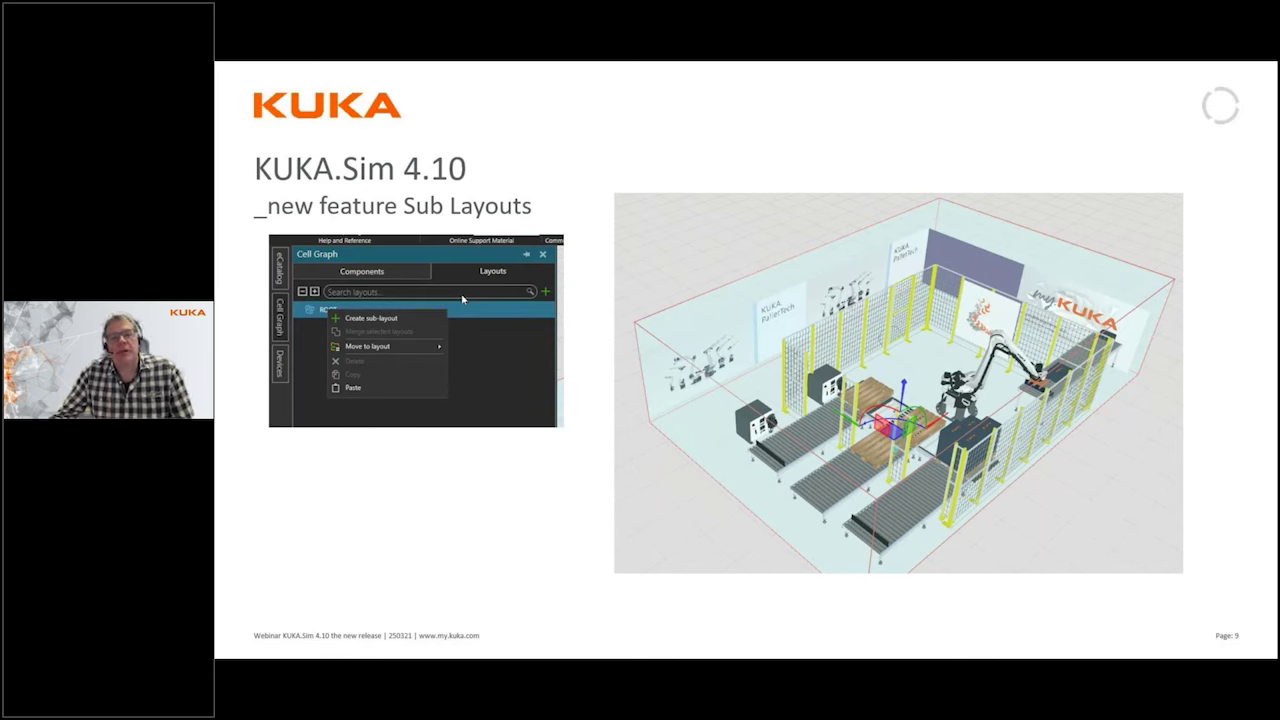
Switch back to KUKA.Sim and display the layouts view of the Cell Graph.
key(alt+Tab)
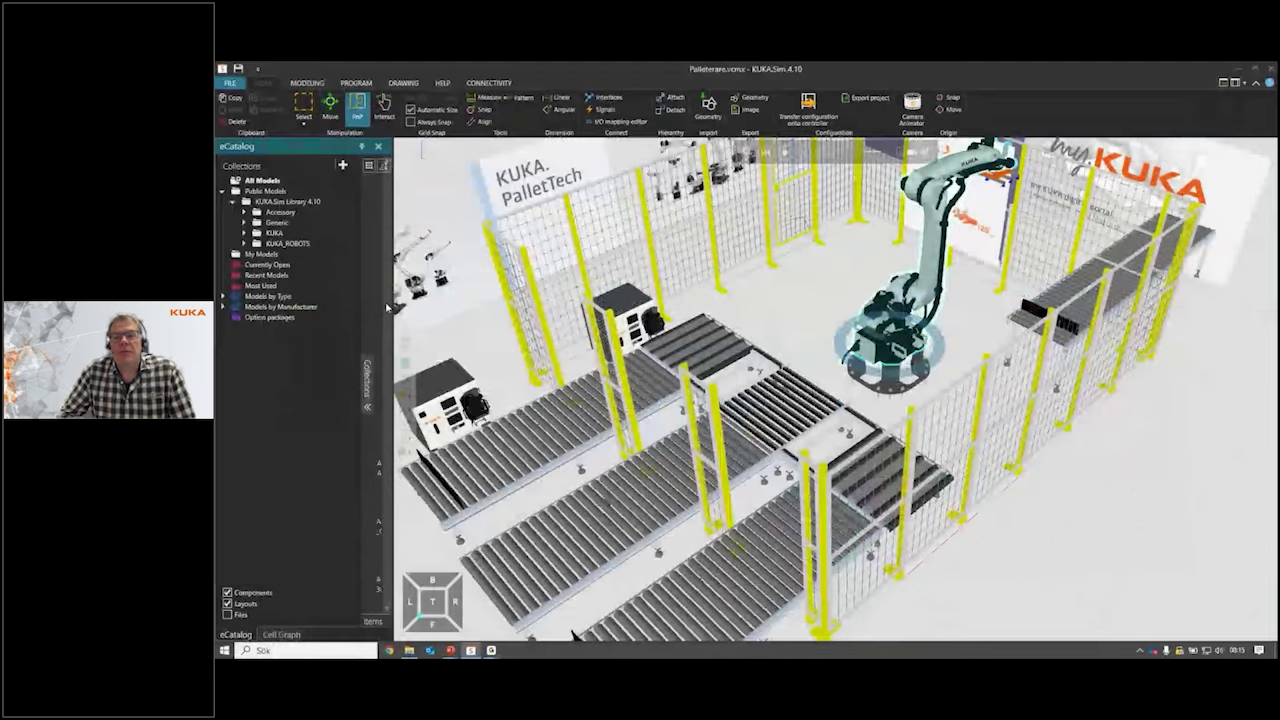
scroll(692, 360, down, 2)
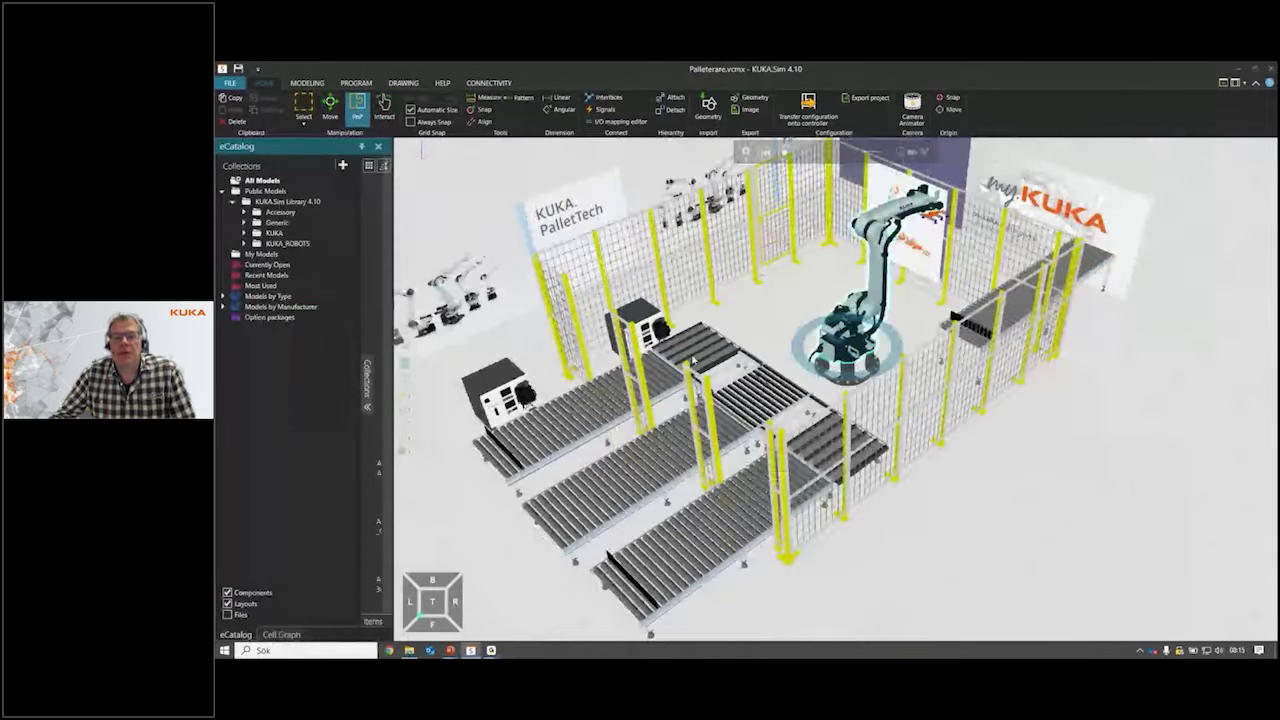
scroll(747, 432, down, 2)
middle_drag(747, 433, 795, 447)
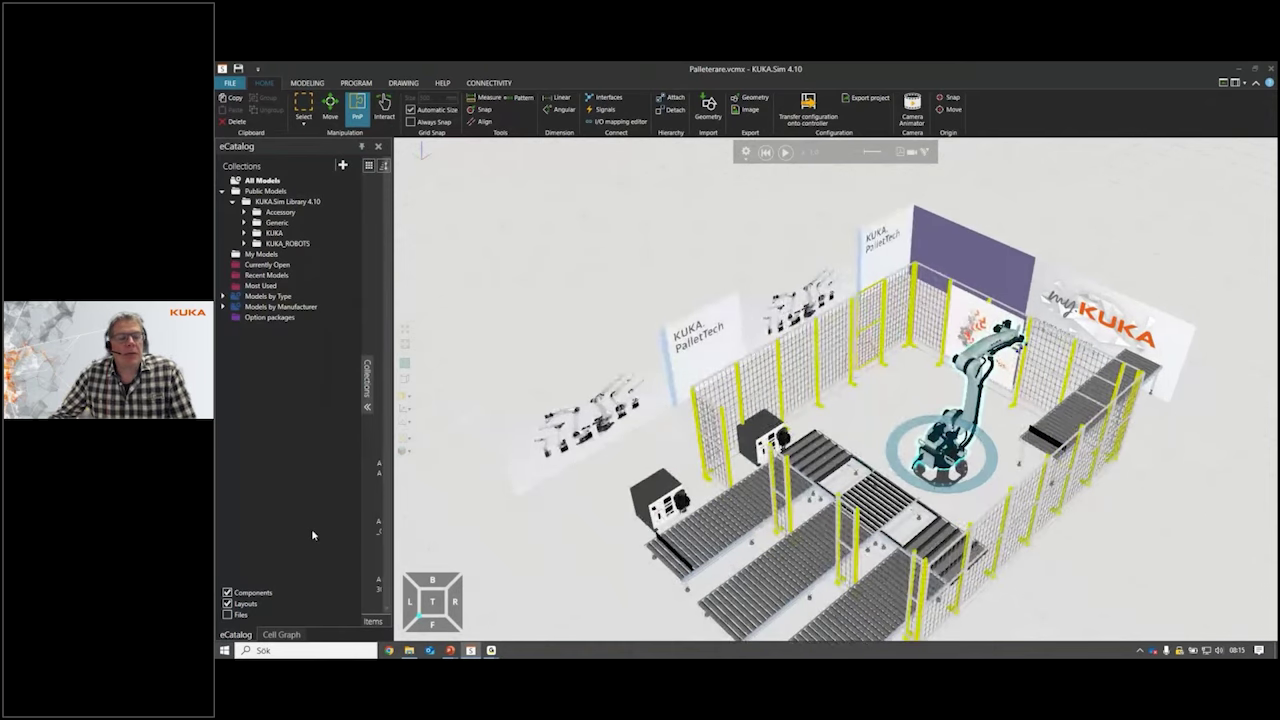
click(281, 636)
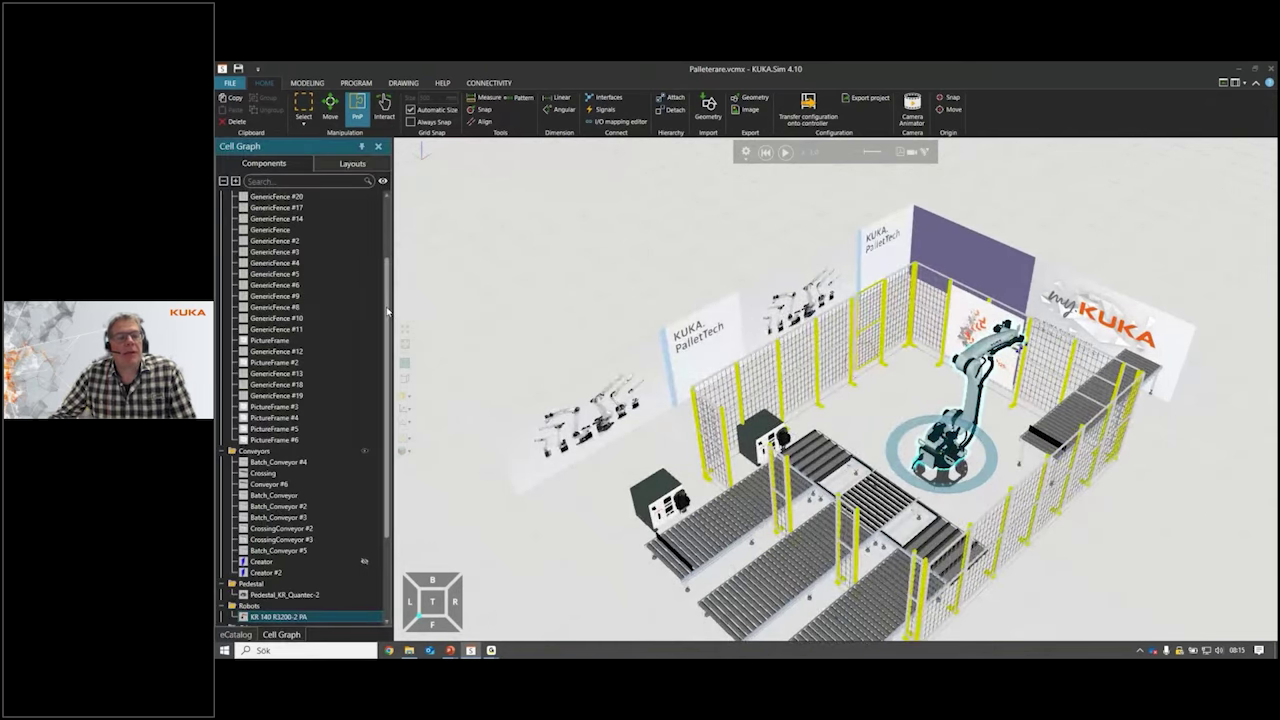
mouse_move(387, 312)
mouse_down()
mouse_move(386, 214)
mouse_move(391, 439)
mouse_move(388, 300)
mouse_up()
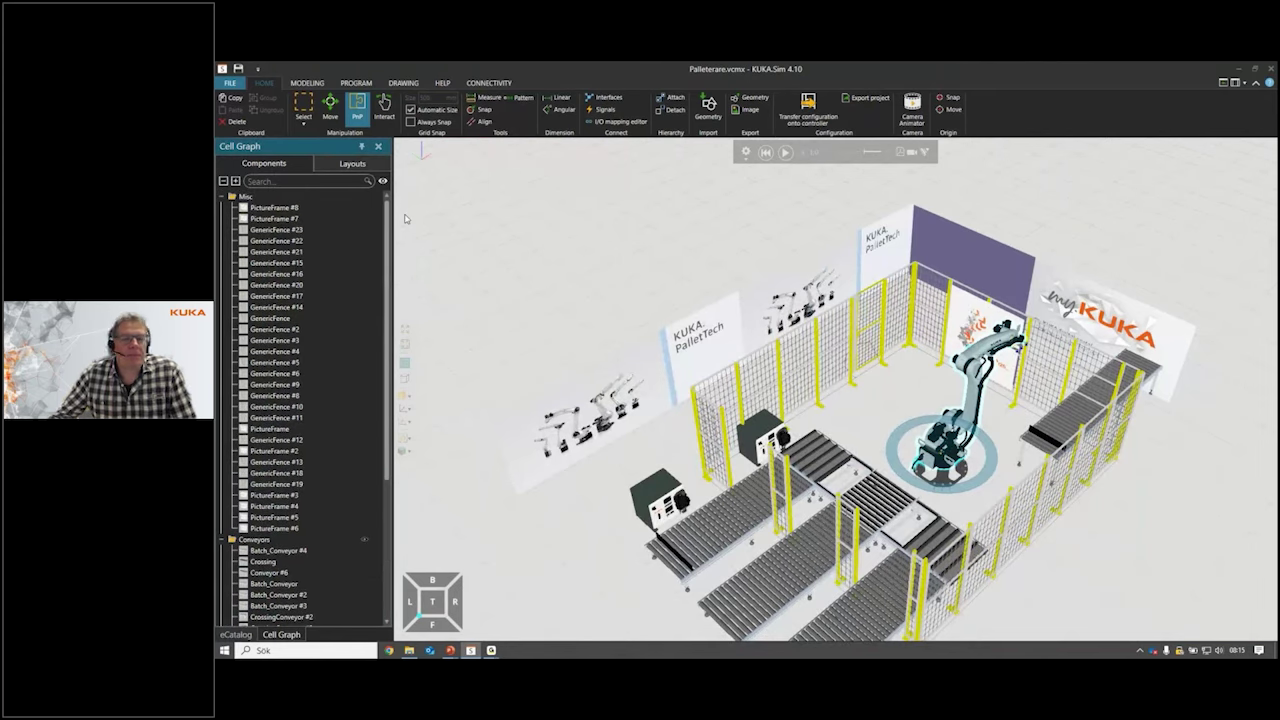
click(347, 166)
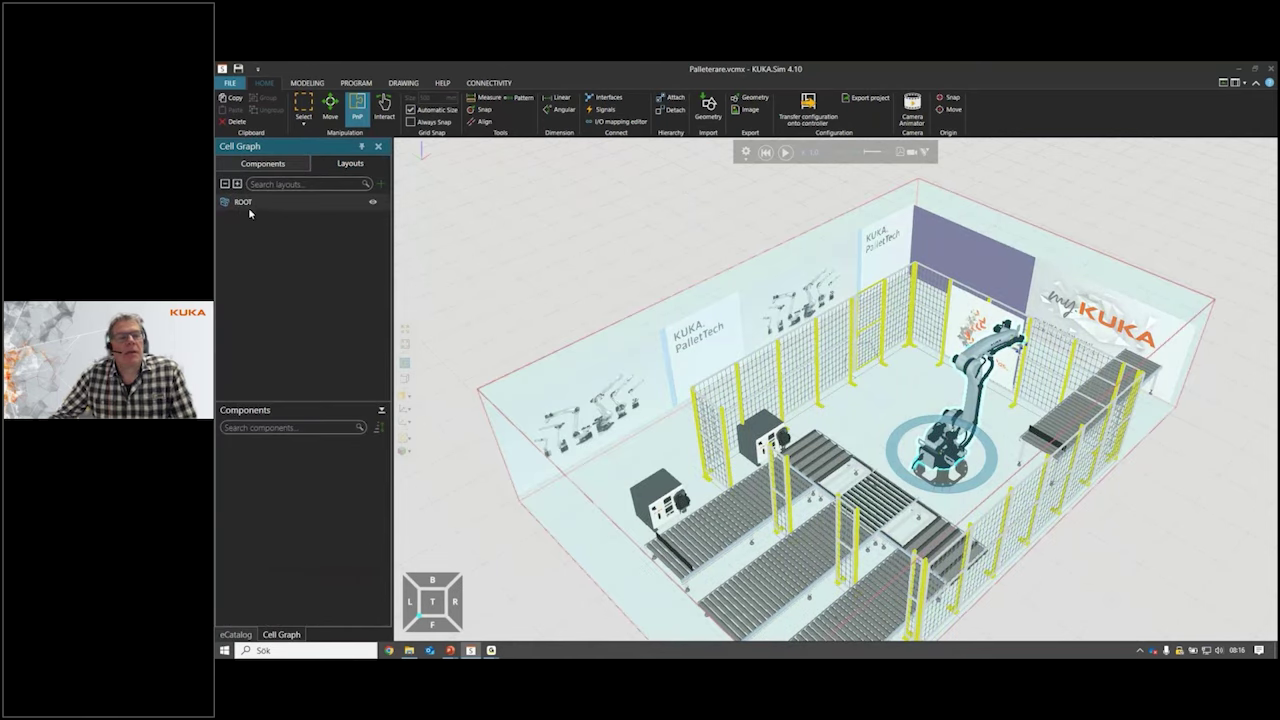
Add a sub-layout under the ROOT layout and name it Test1.
click(240, 208)
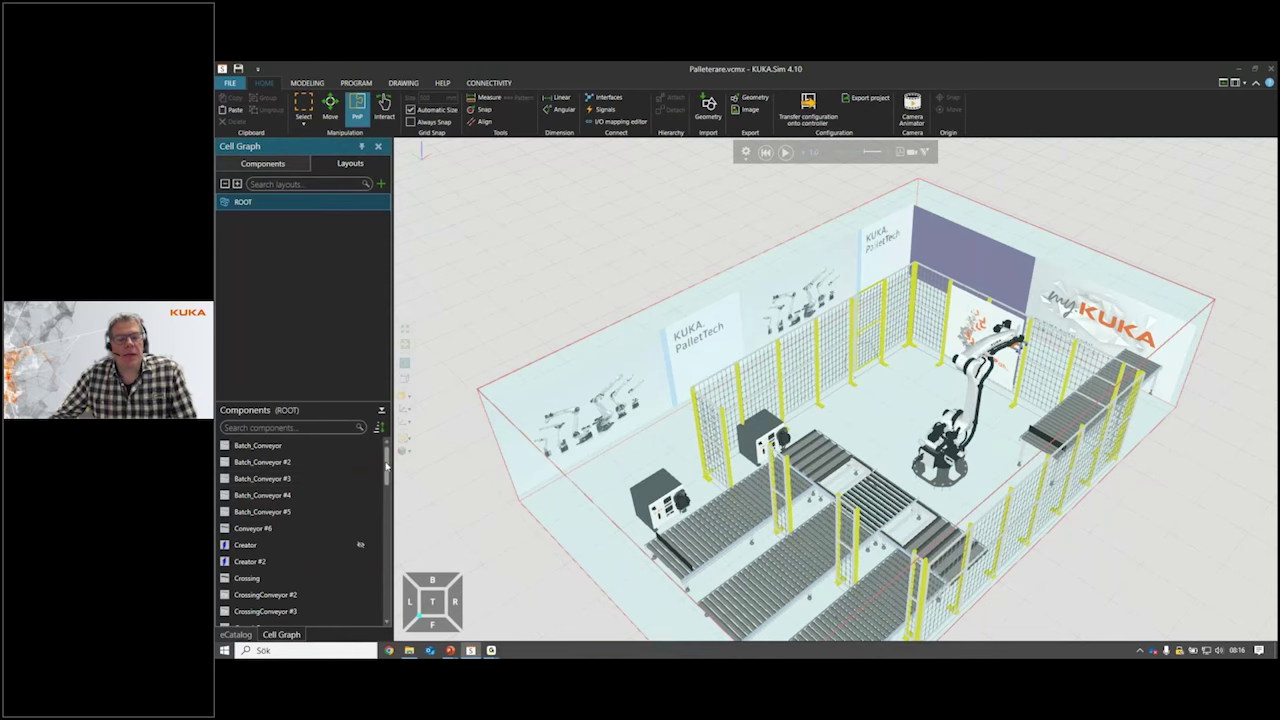
mouse_move(386, 480)
mouse_down()
mouse_move(386, 596)
mouse_move(386, 462)
mouse_up()
click(381, 185)
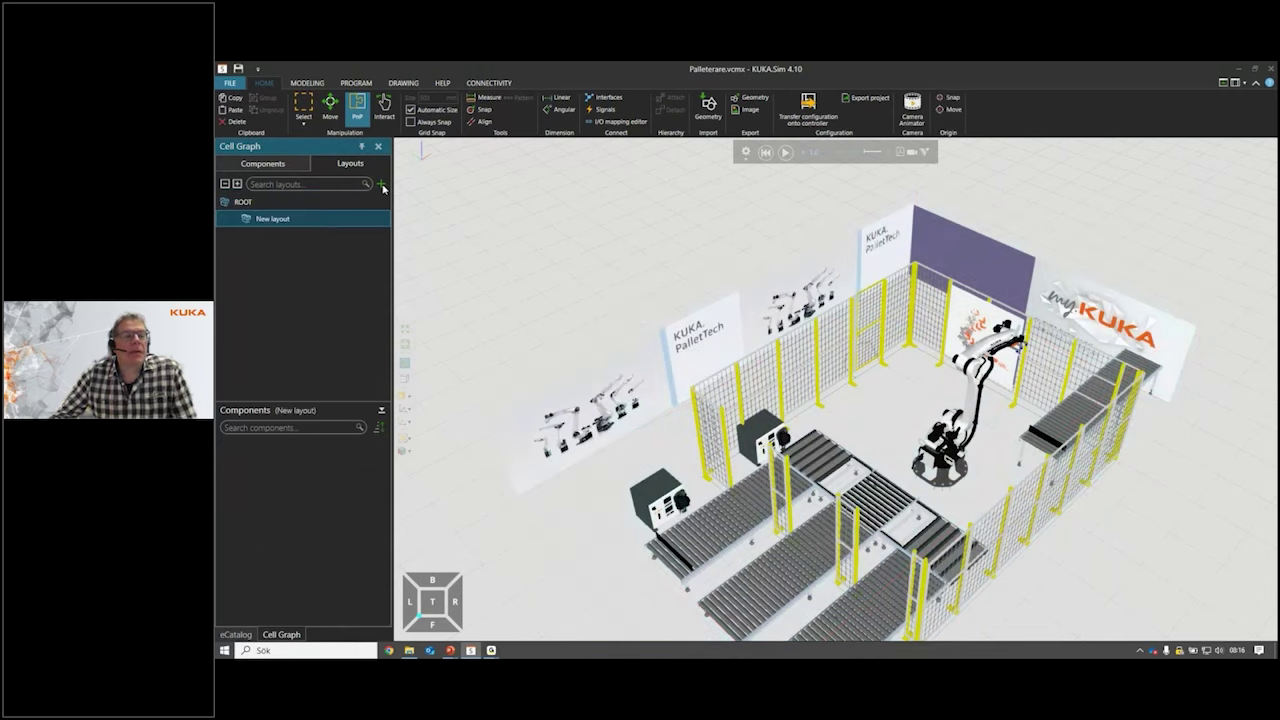
click(287, 220)
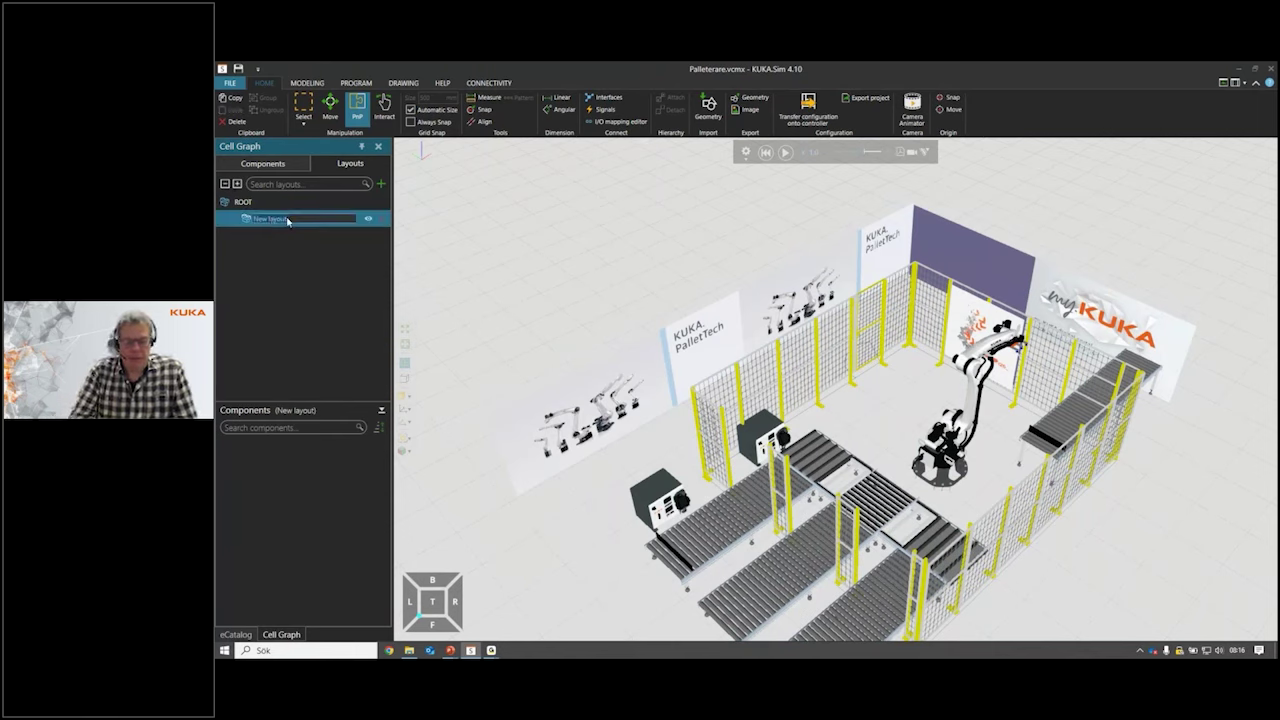
text(Test)
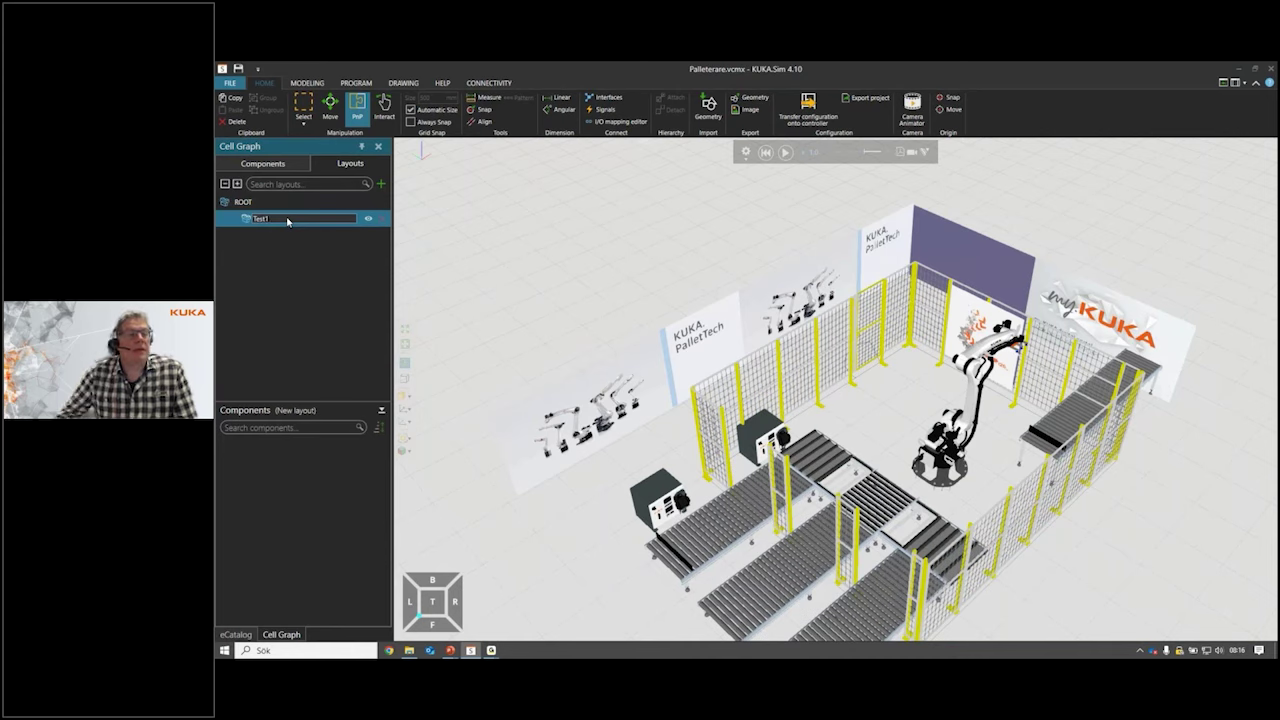
text(1)
key(Return)
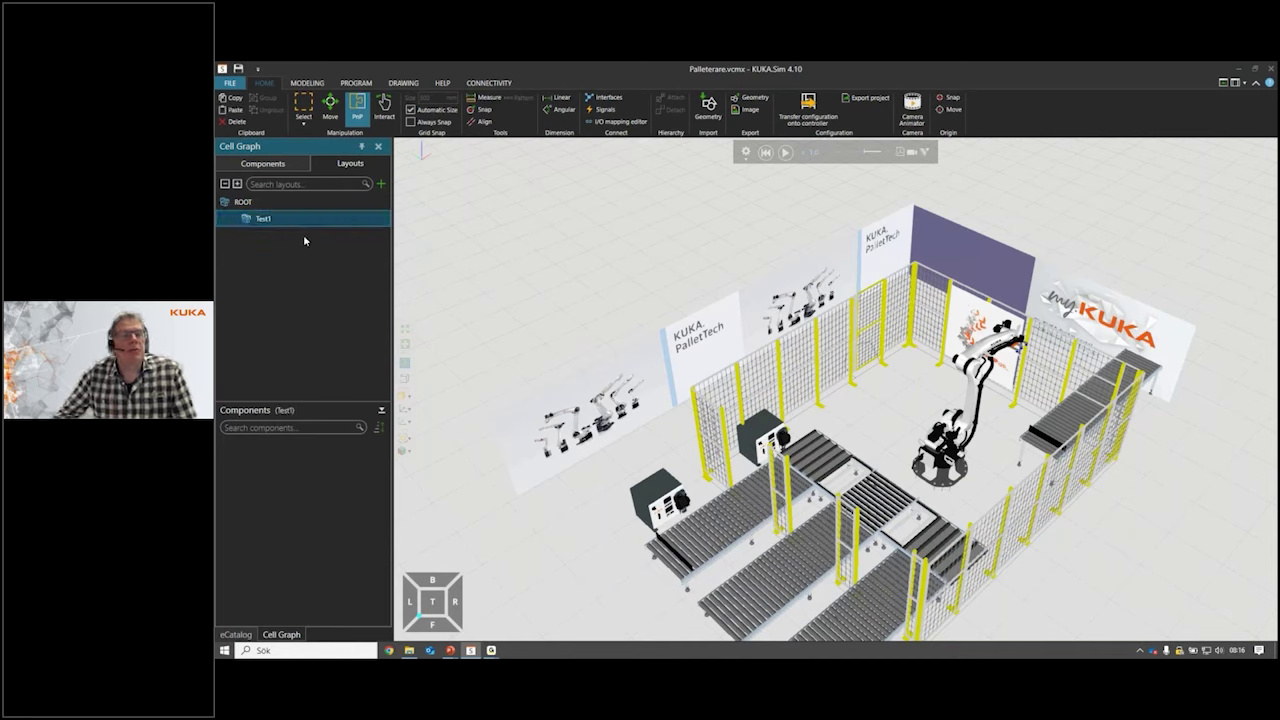
Move all components of the ROOT layout, from Batch_Conveyor through Welding Sign, into the Test1 sub-layout.
click(241, 204)
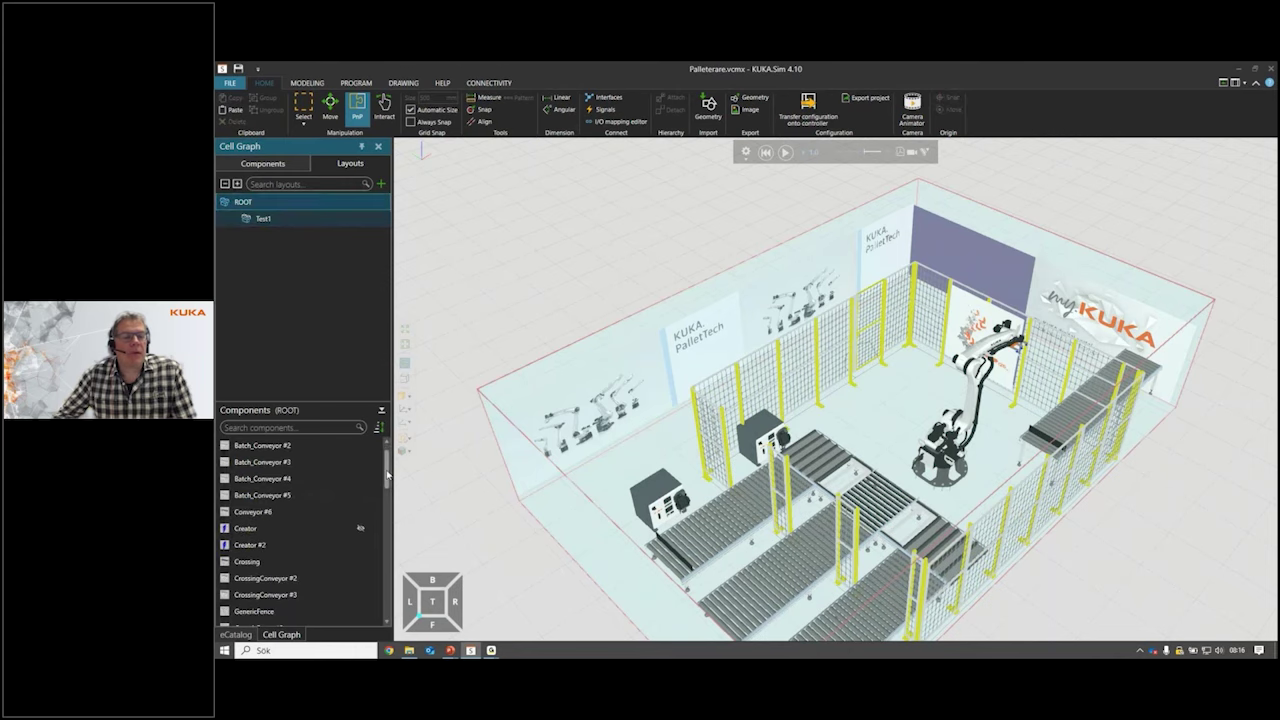
click(281, 447)
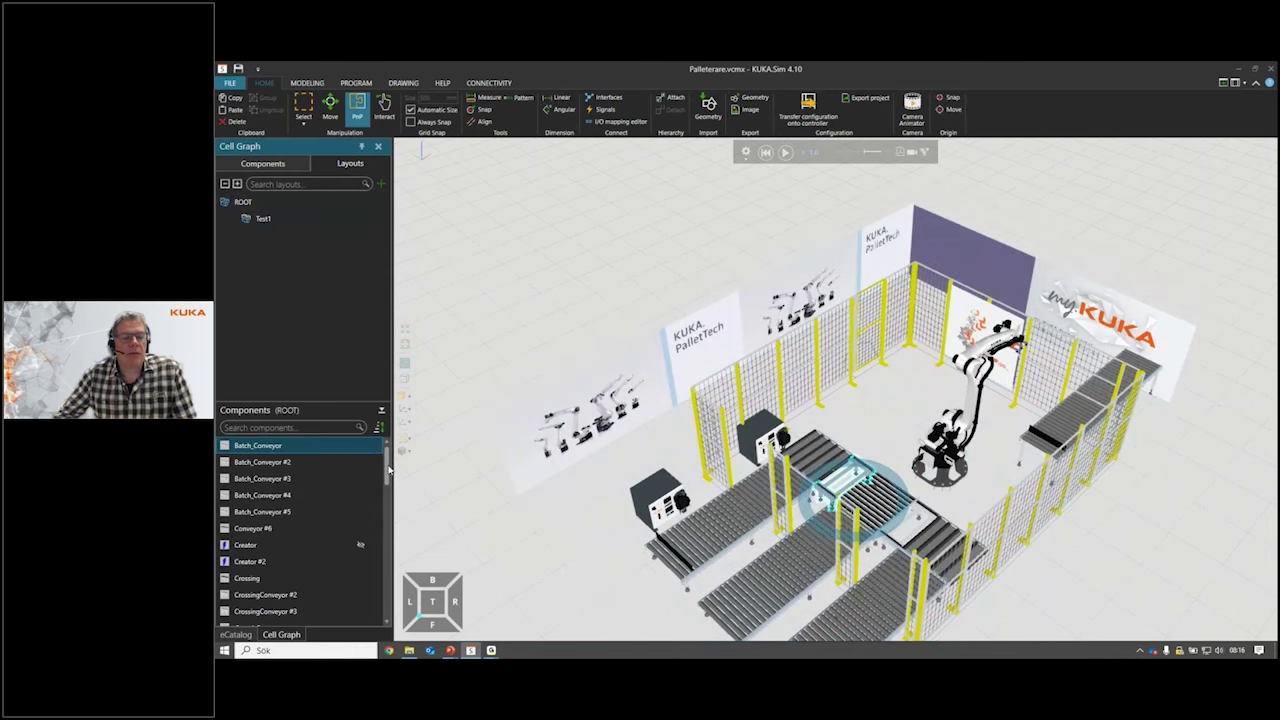
drag(387, 473, 387, 612)
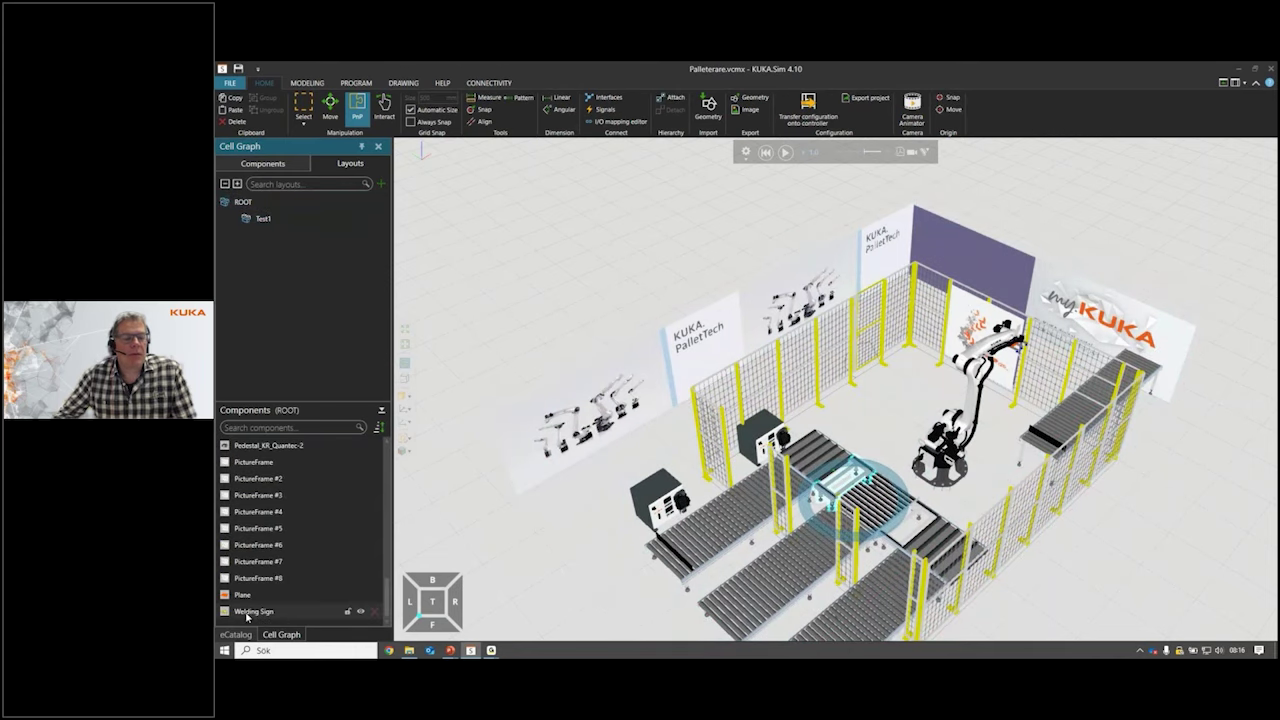
shift+click(250, 611)
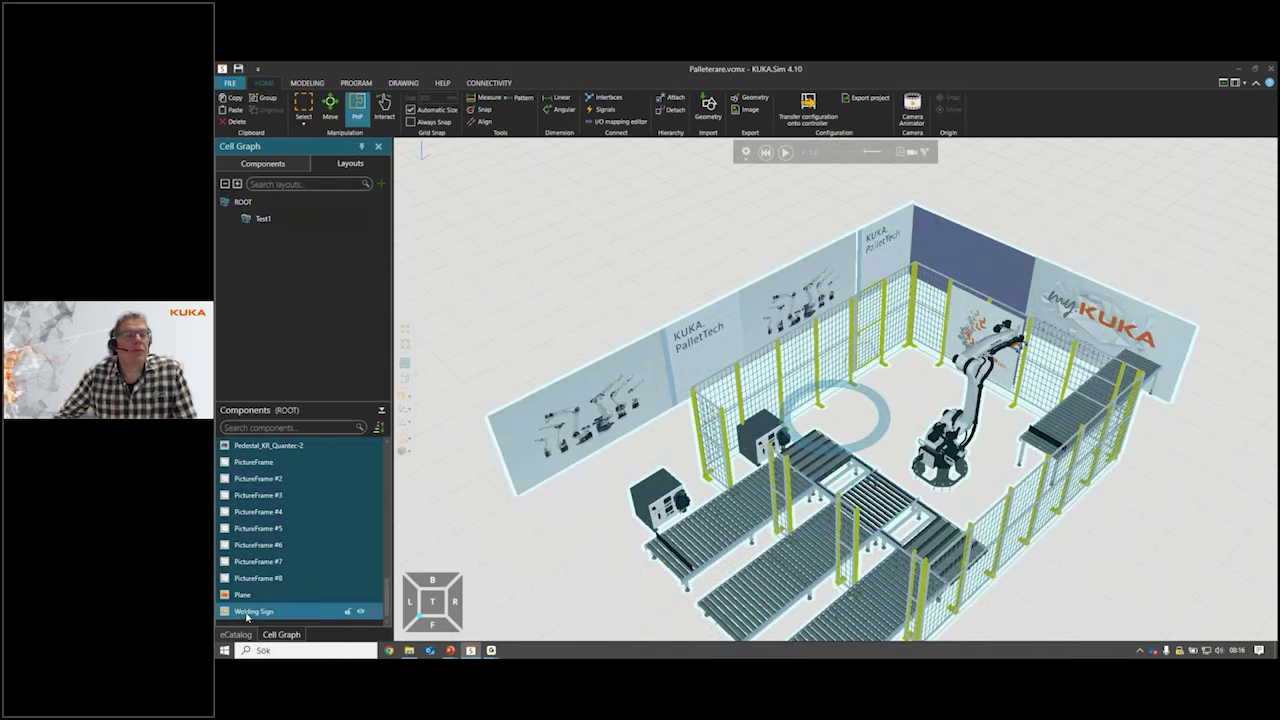
drag(250, 611, 276, 222)
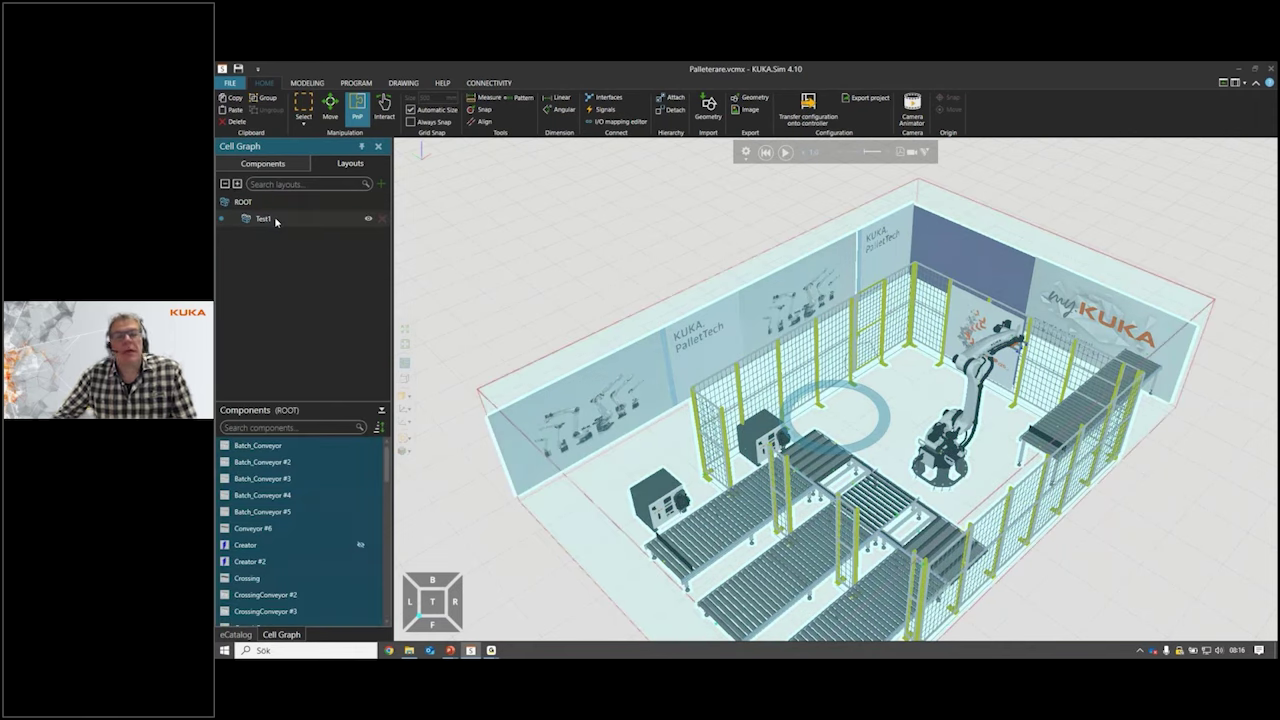
Move the selected palletizing cell components together across the floor plane.
click(569, 395)
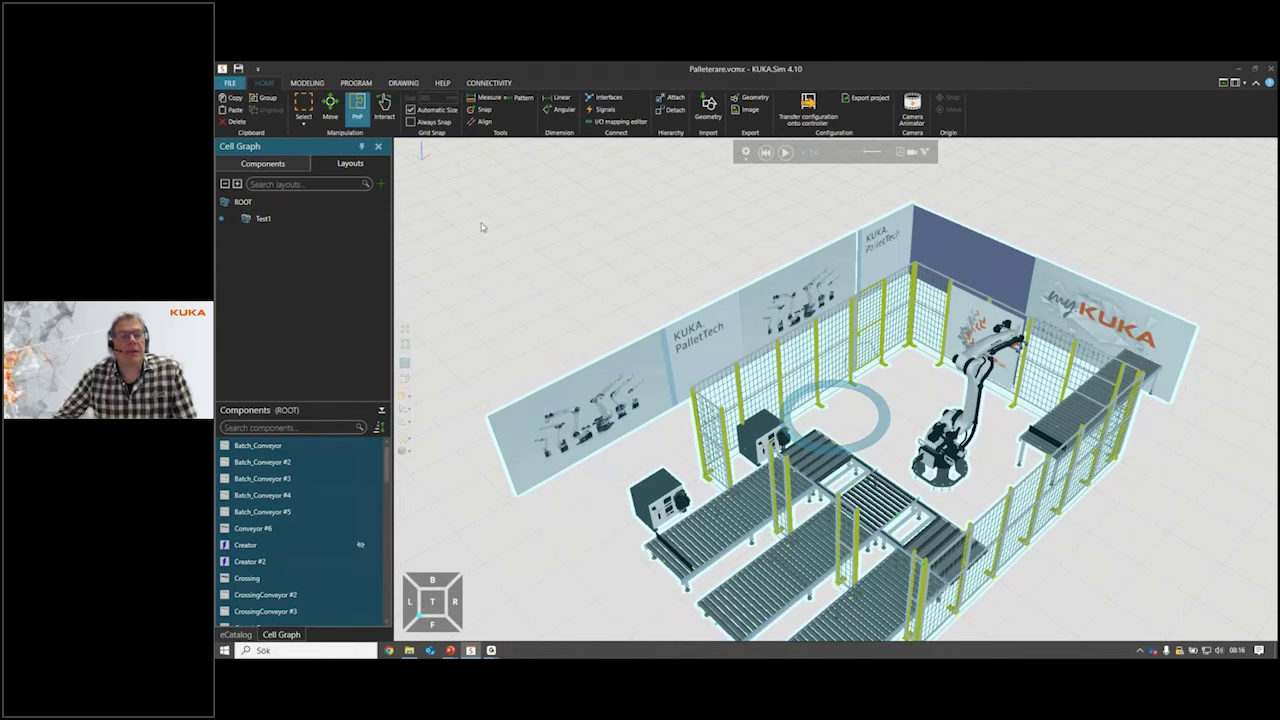
click(330, 104)
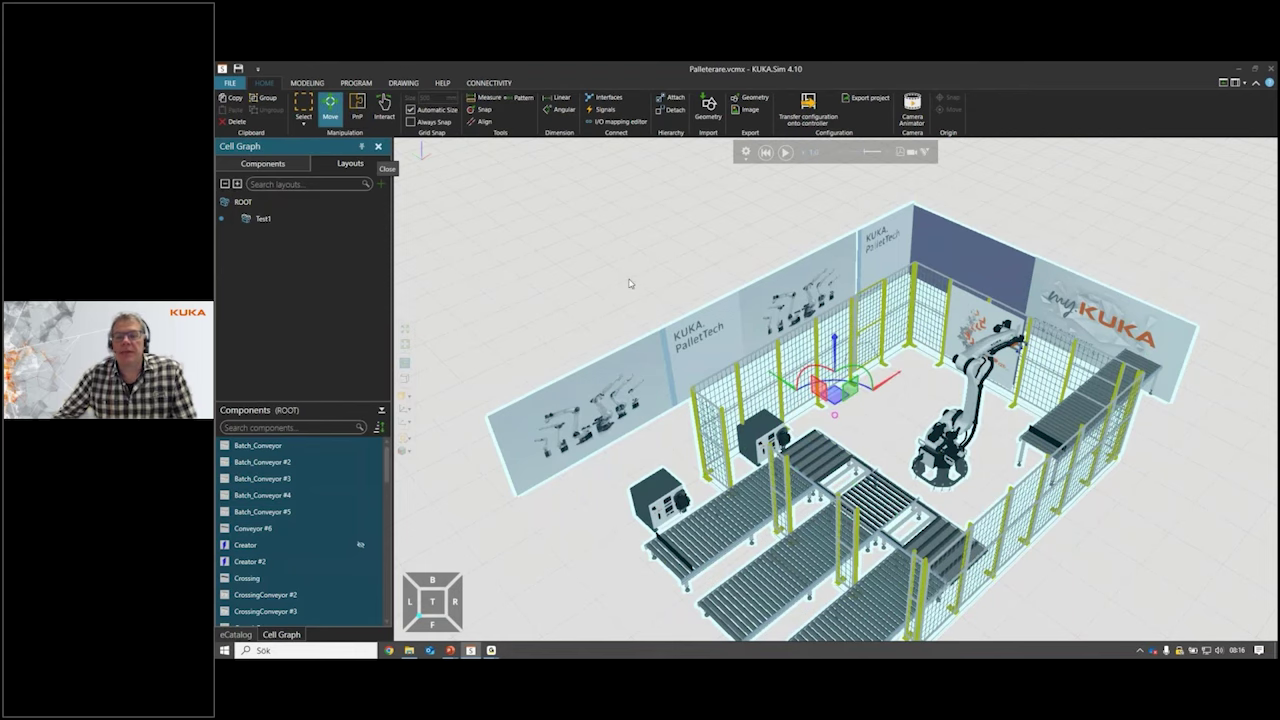
drag(835, 397, 672, 326)
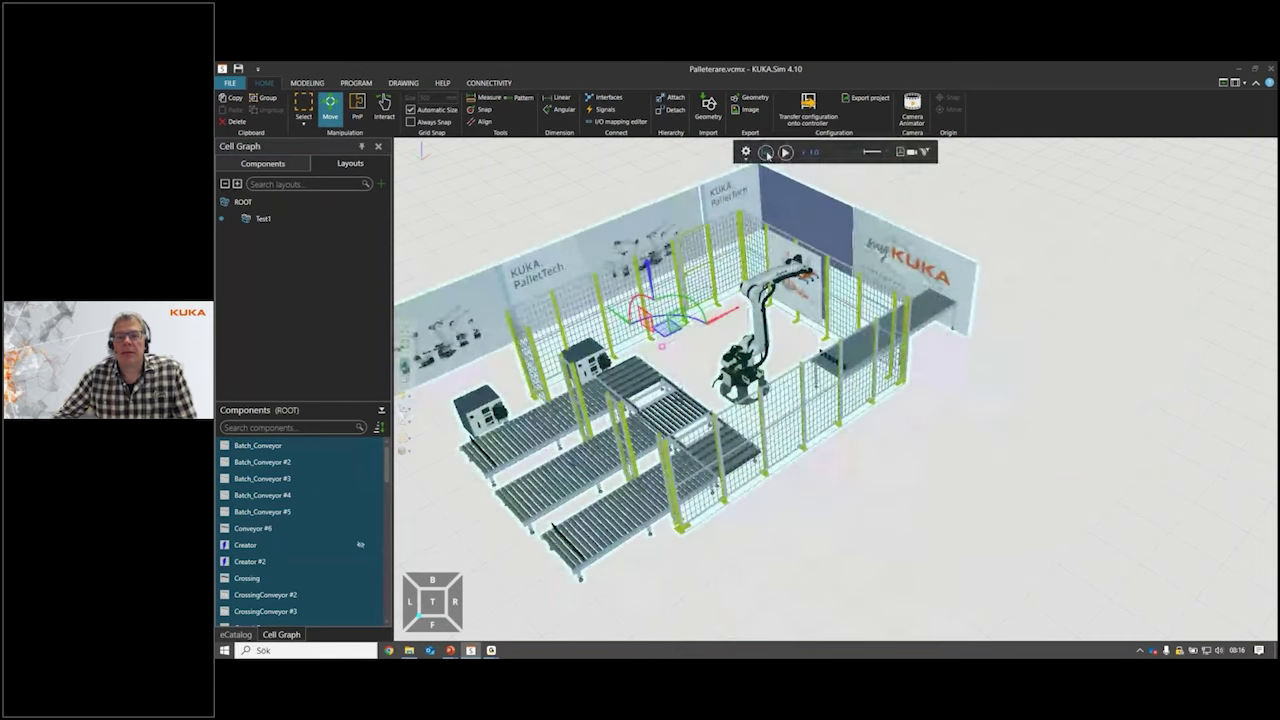
Run the simulation of the moved palletizing cell, pause it and reset it.
click(787, 152)
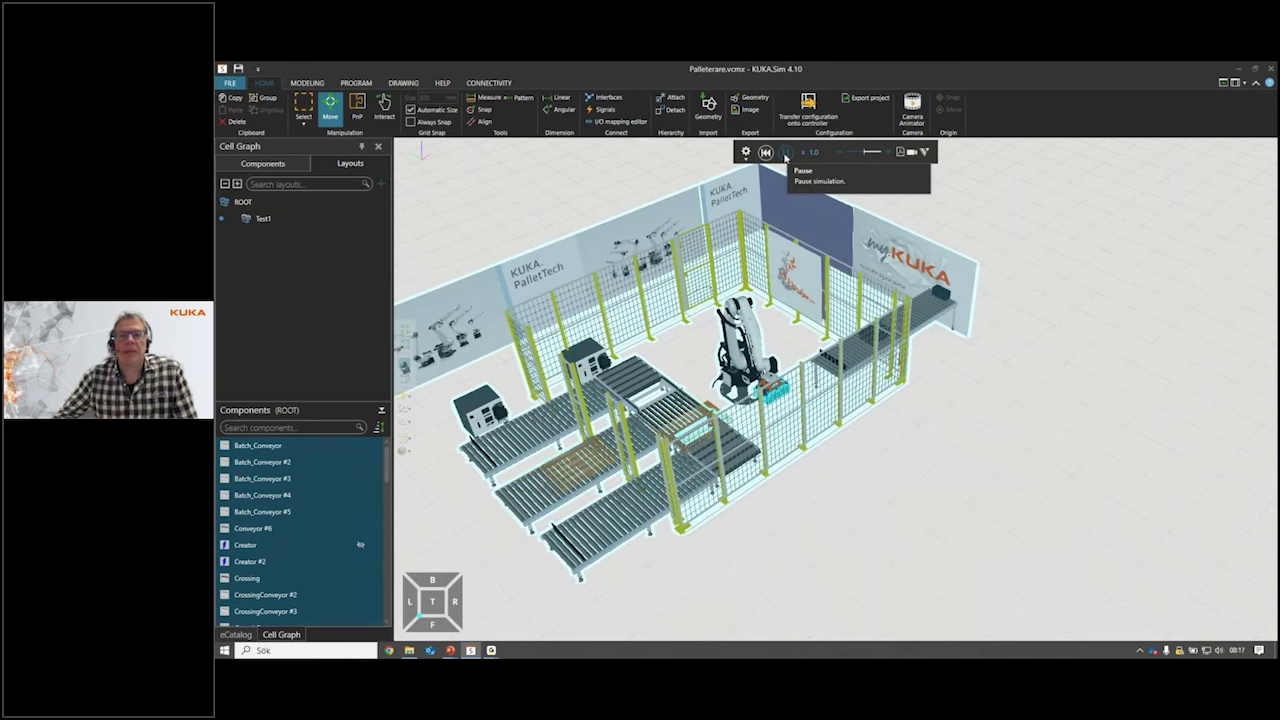
click(786, 152)
click(765, 152)
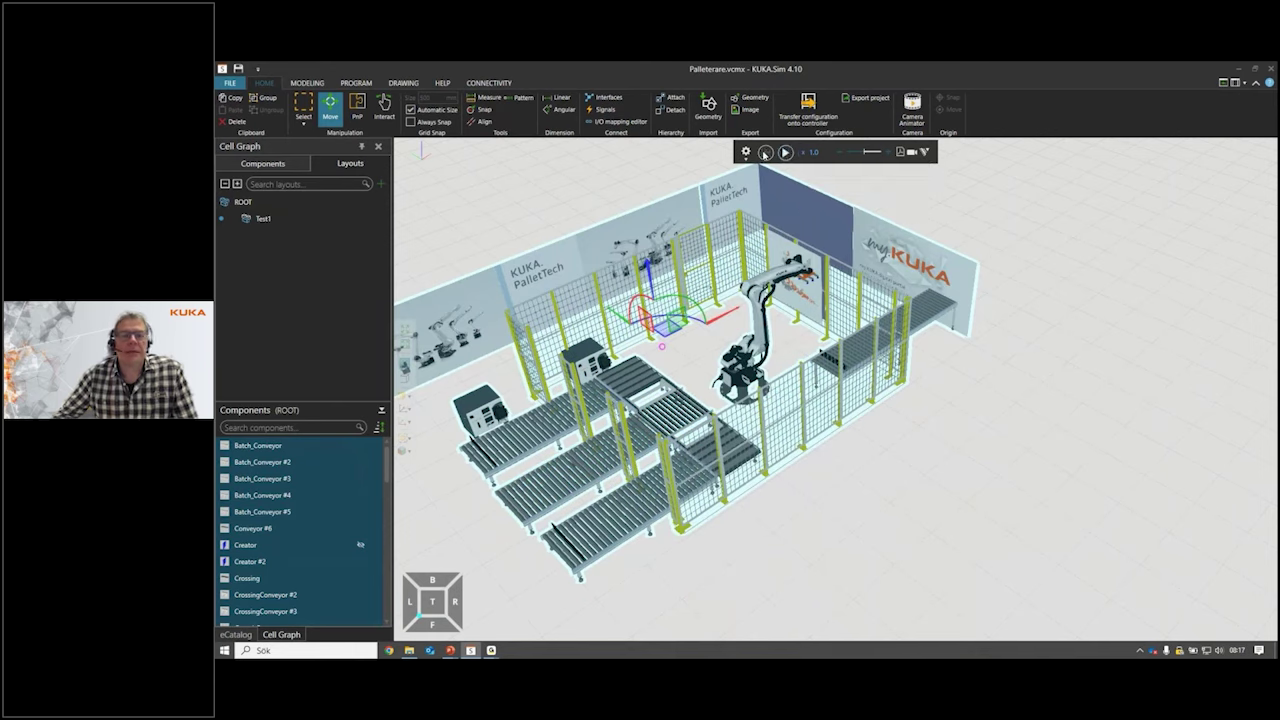
Create a sub-layout inside the Test1 layout.
click(256, 222)
right_click(256, 222)
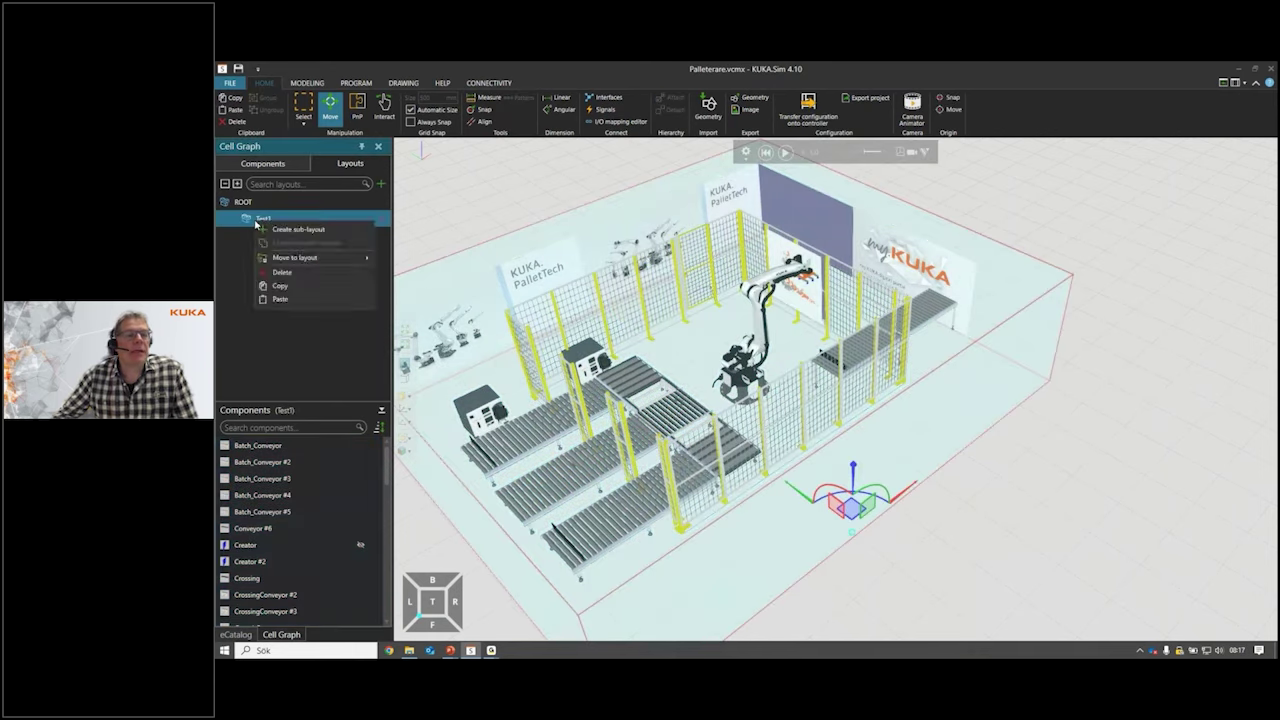
click(285, 230)
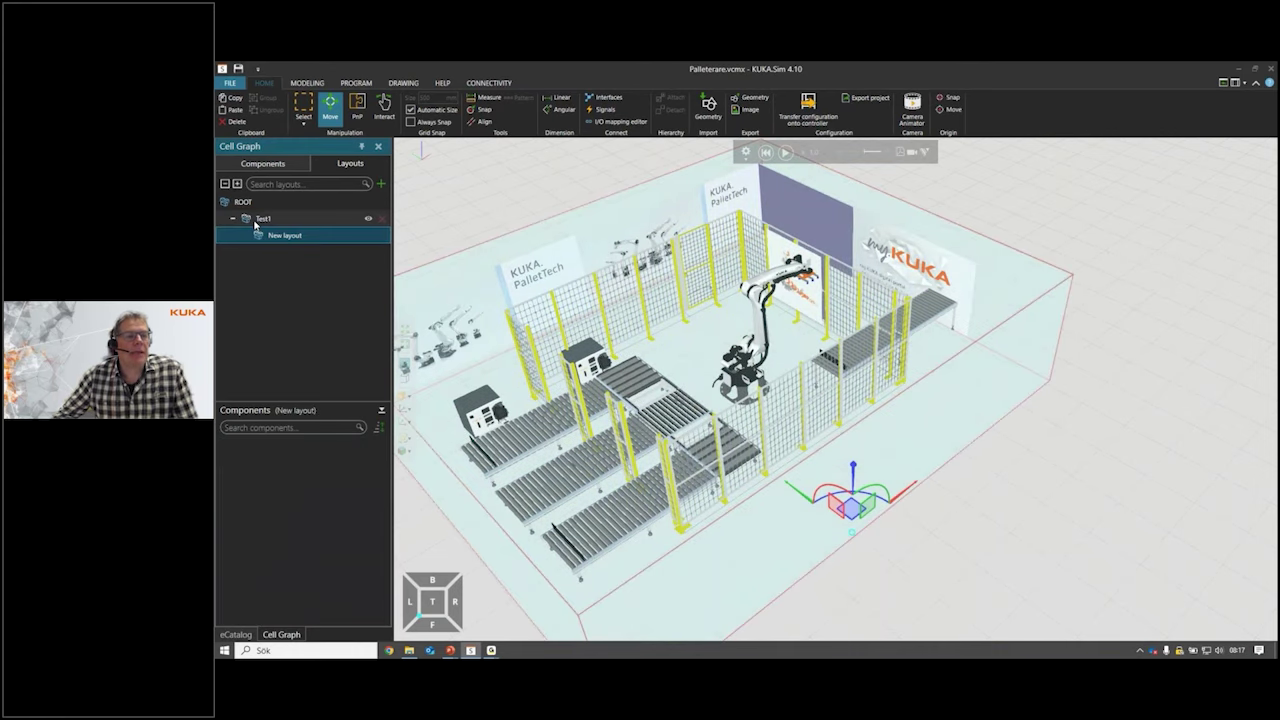
Move all GenericFence components from Test1 into its new sub-layout and rename that sub-layout Fences.
click(260, 219)
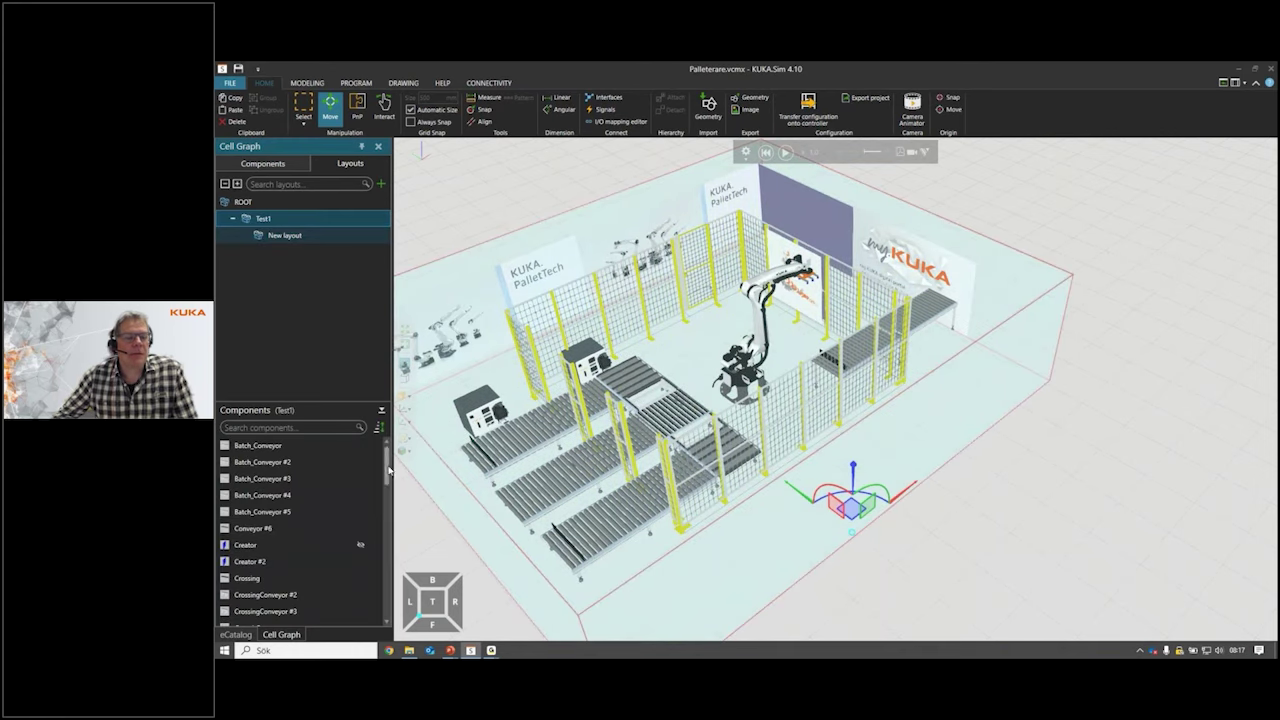
drag(387, 474, 293, 240)
click(355, 495)
shift+click(340, 545)
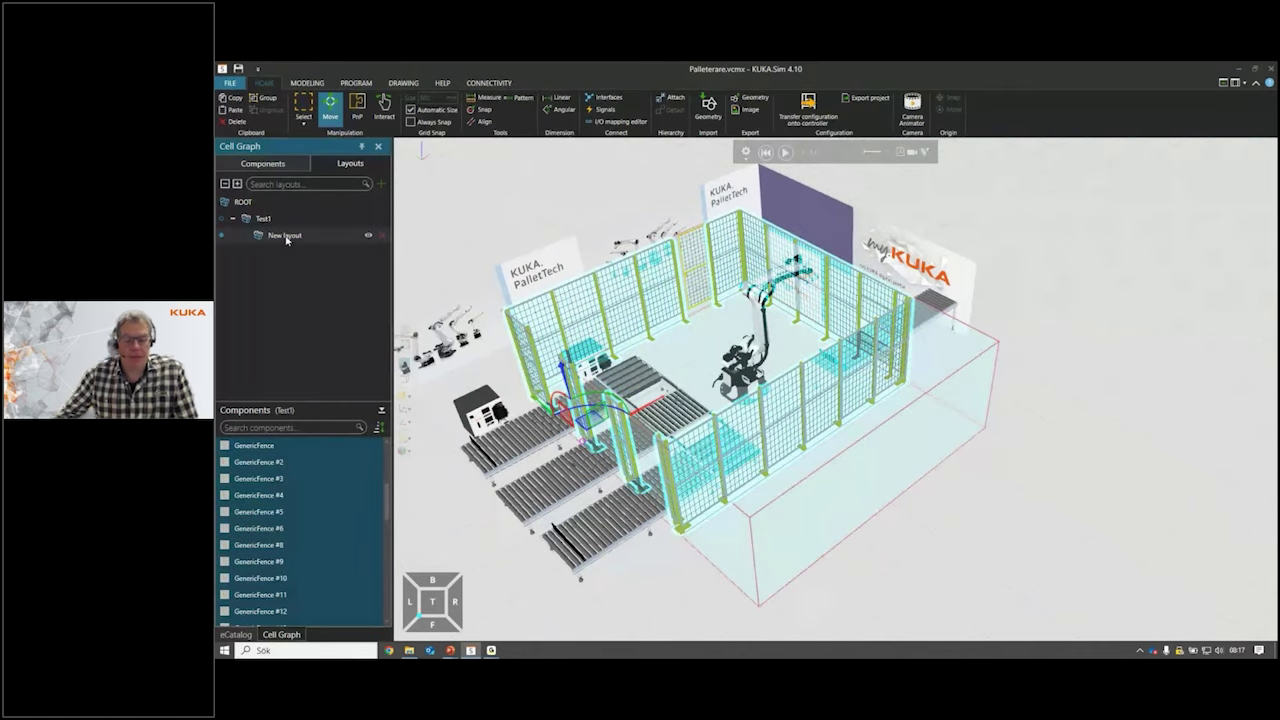
double_click(287, 237)
text(Fences)
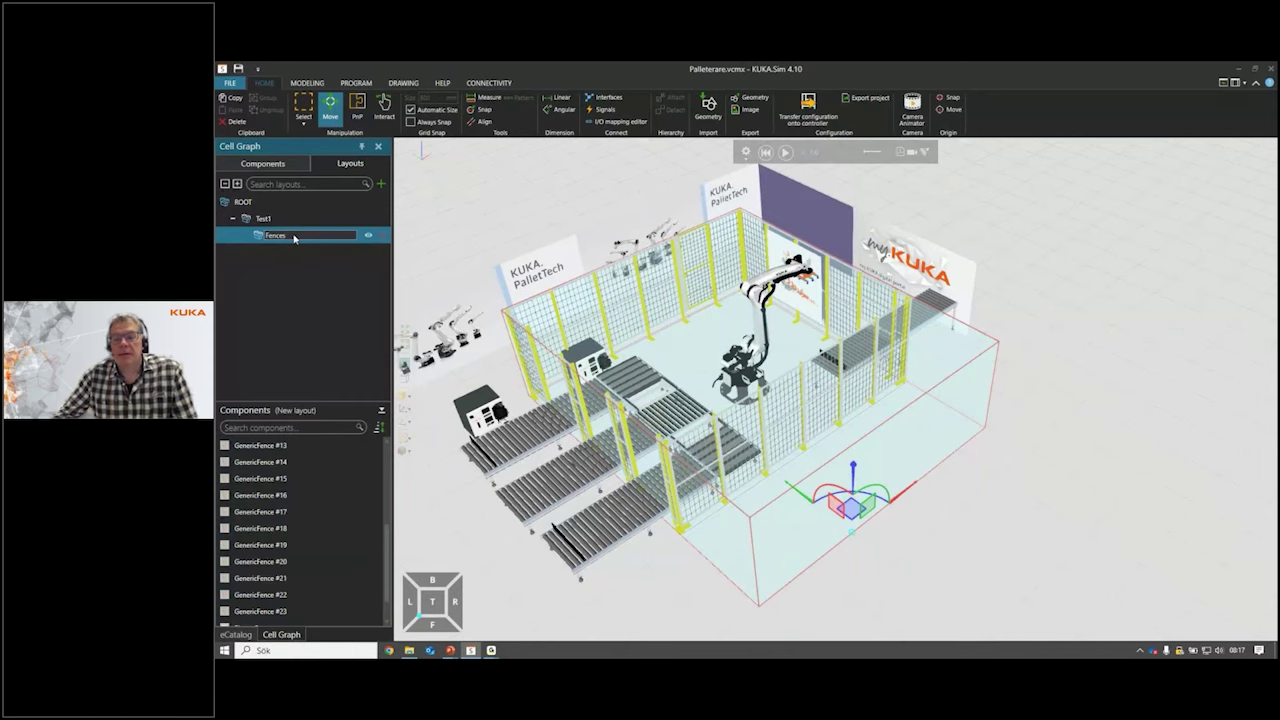
Try shifting the Fences sub-layout, reposition the whole Test1 layout on the floor and clear the selection.
mouse_move(858, 504)
mouse_down()
mouse_move(926, 490)
mouse_move(848, 487)
mouse_move(902, 494)
mouse_move(848, 504)
mouse_up()
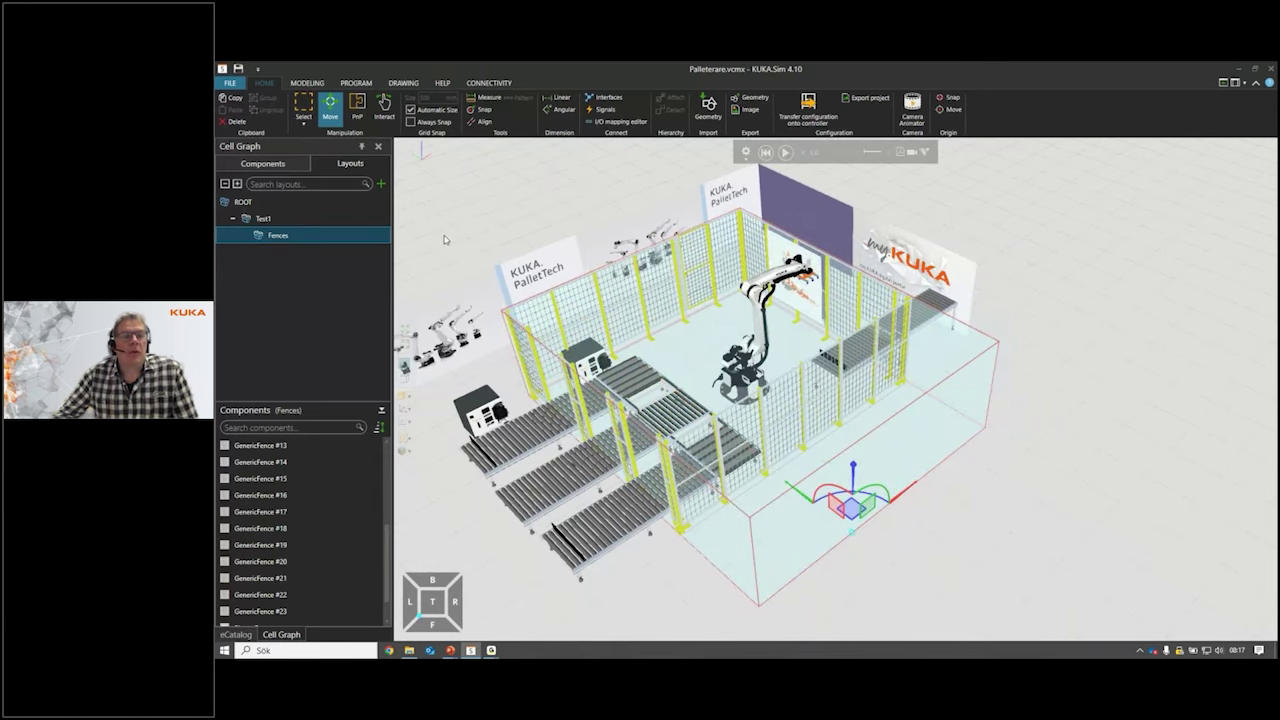
click(260, 220)
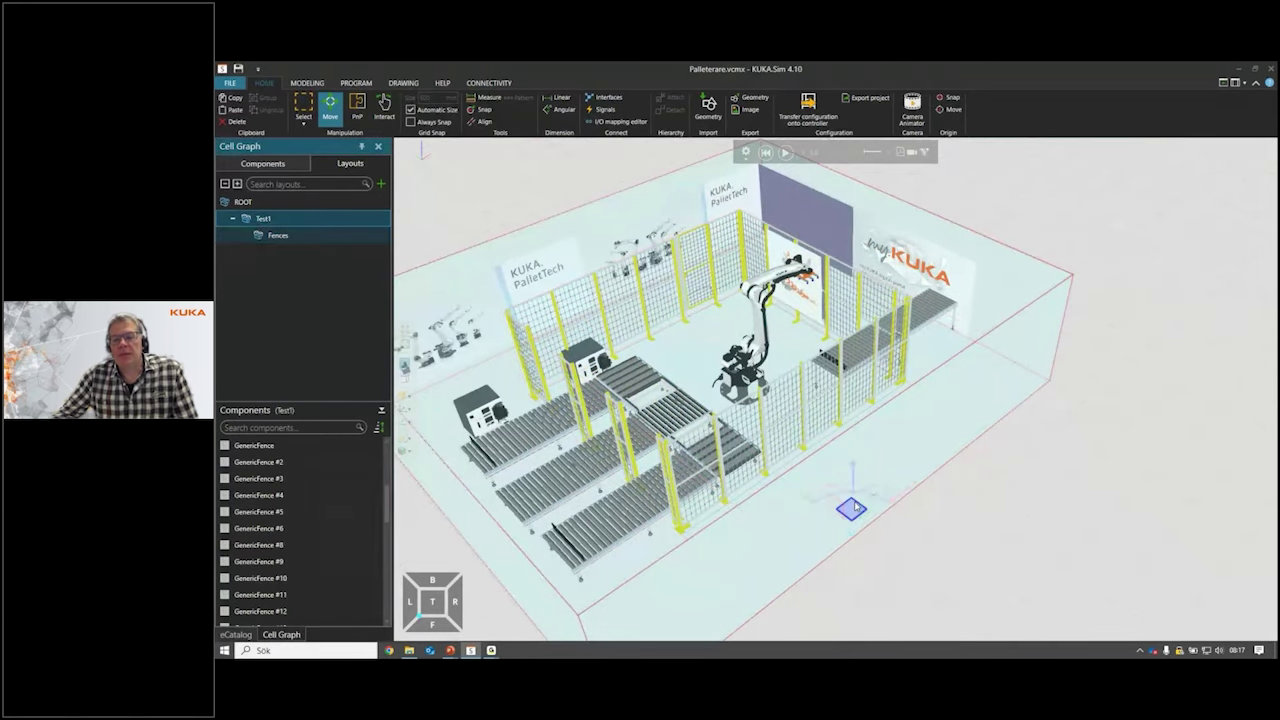
drag(860, 505, 831, 461)
click(931, 486)
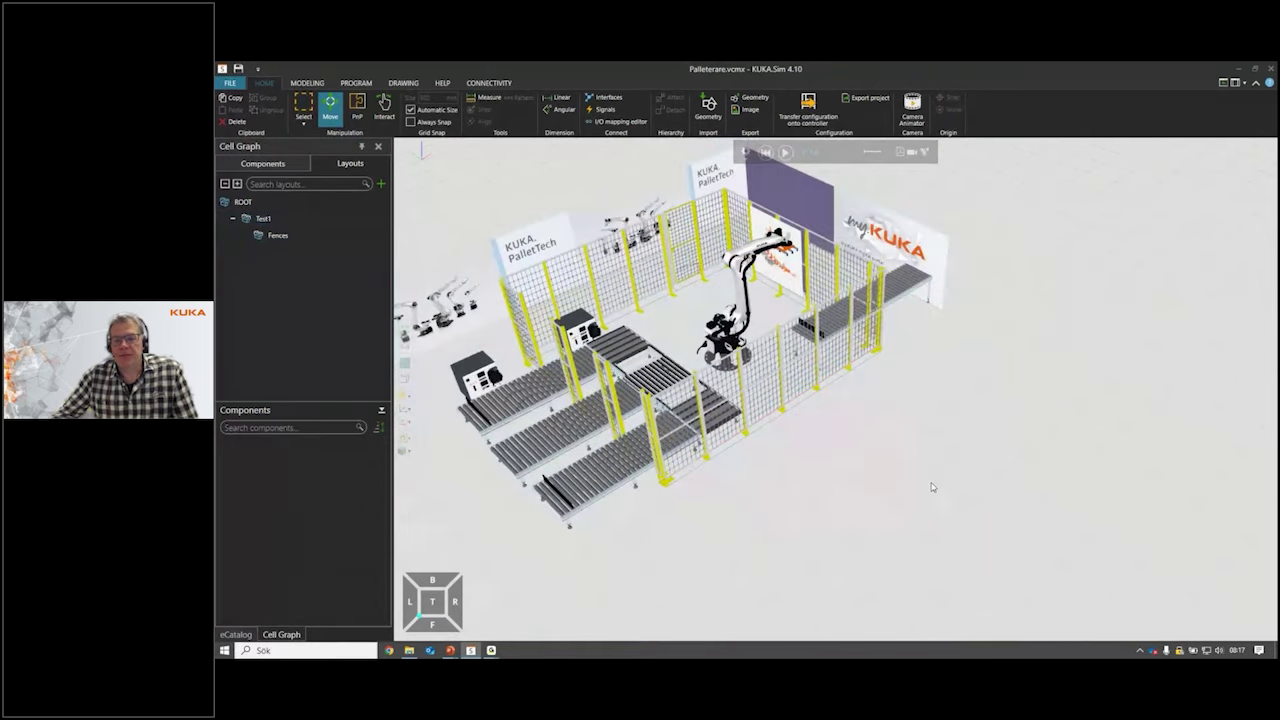
Add Palleterare.vcmx from the Webinar folder in File Explorer to the current scene as another layout.
scroll(900, 490, down, 2)
middle_drag(760, 506, 728, 425)
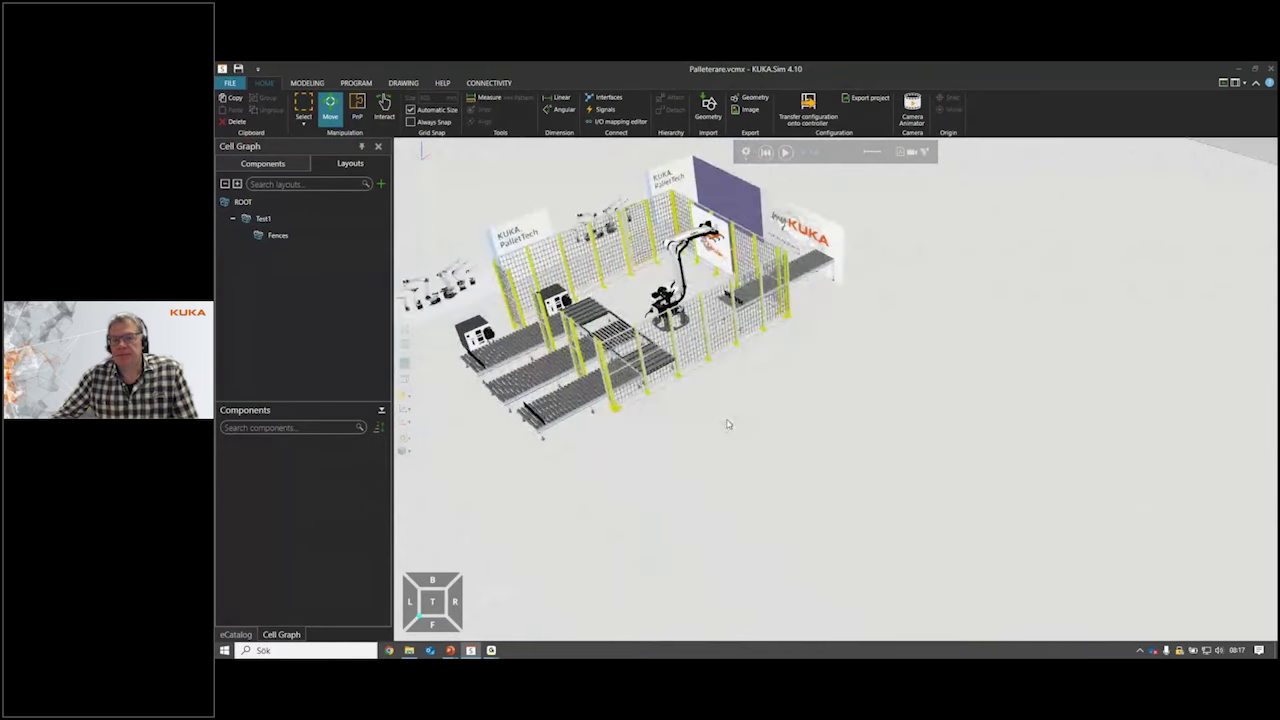
right_drag(718, 430, 811, 452)
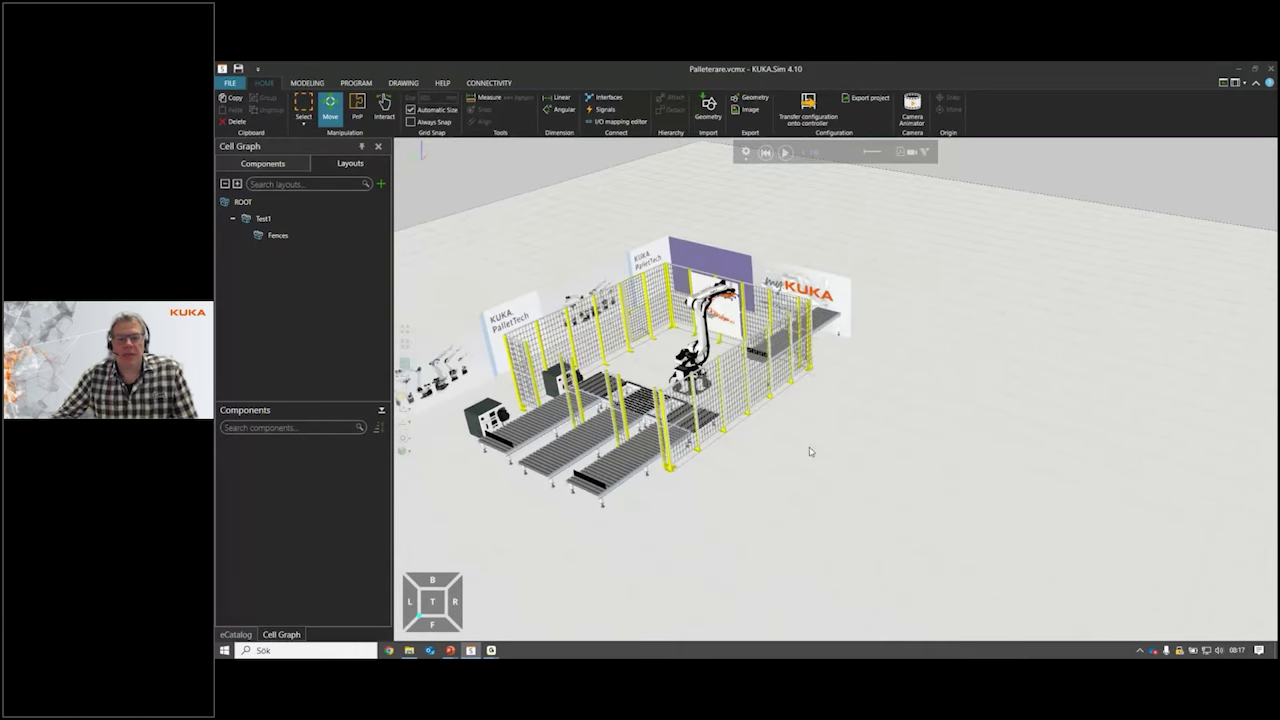
click(409, 652)
drag(917, 253, 871, 444)
click(818, 517)
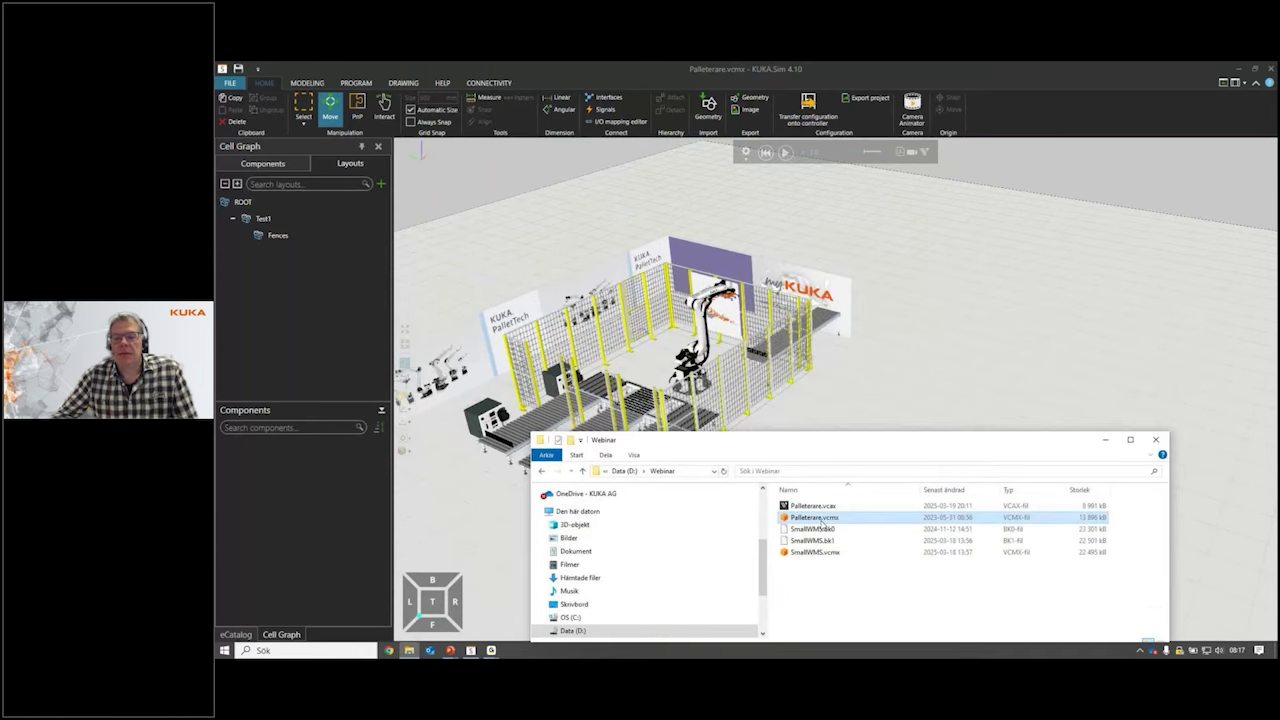
drag(820, 522, 953, 325)
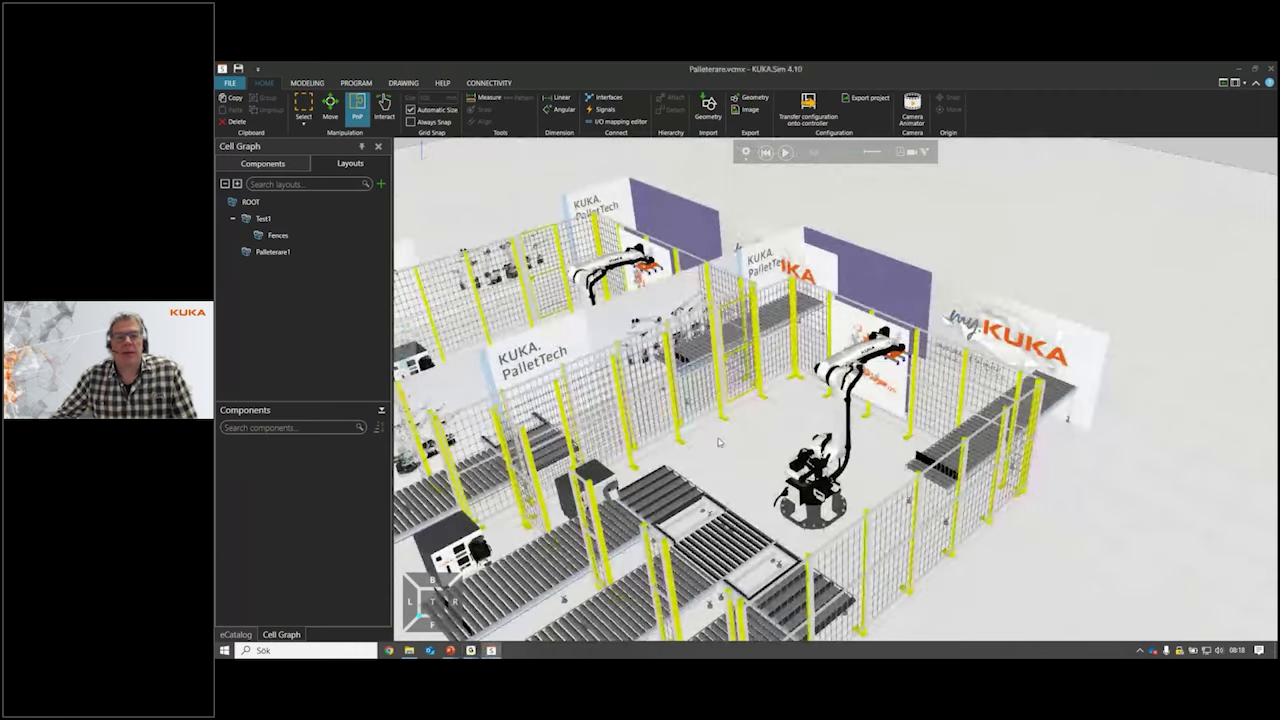
Move the Palleterare1 layout across the floor, well clear of the Test1 cell.
scroll(720, 440, down, 4)
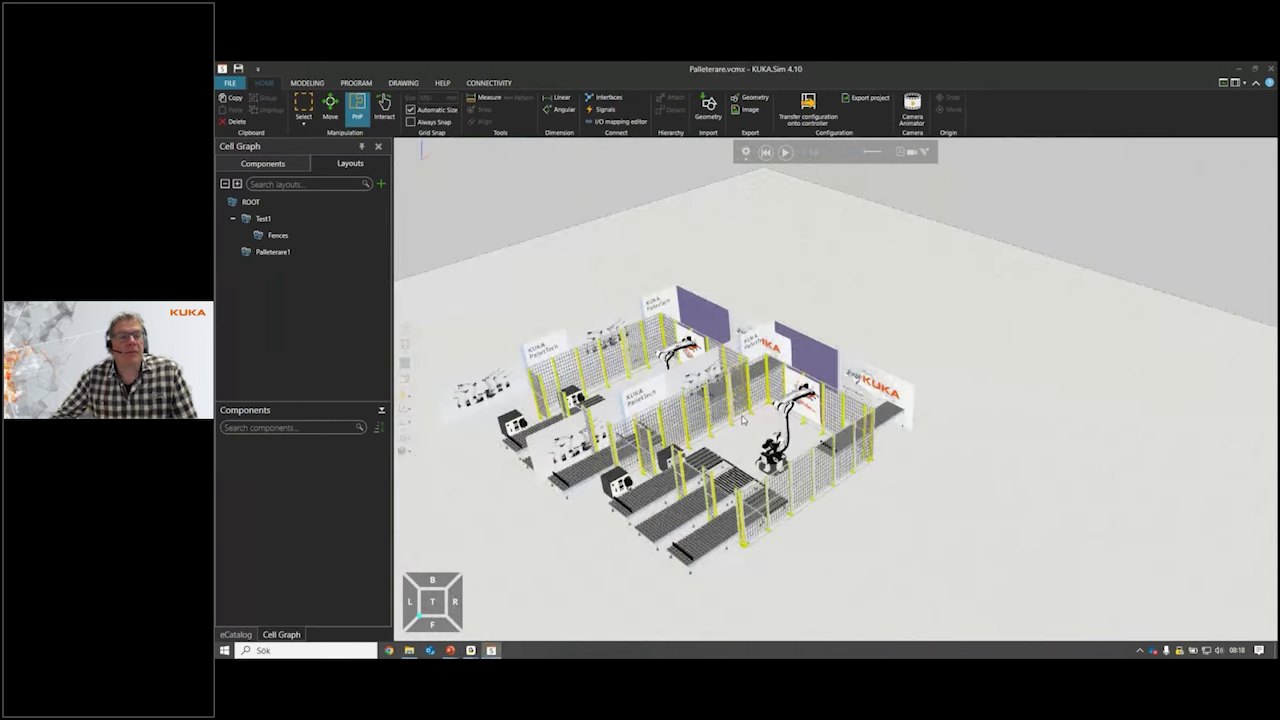
scroll(742, 420, up, 1)
click(288, 254)
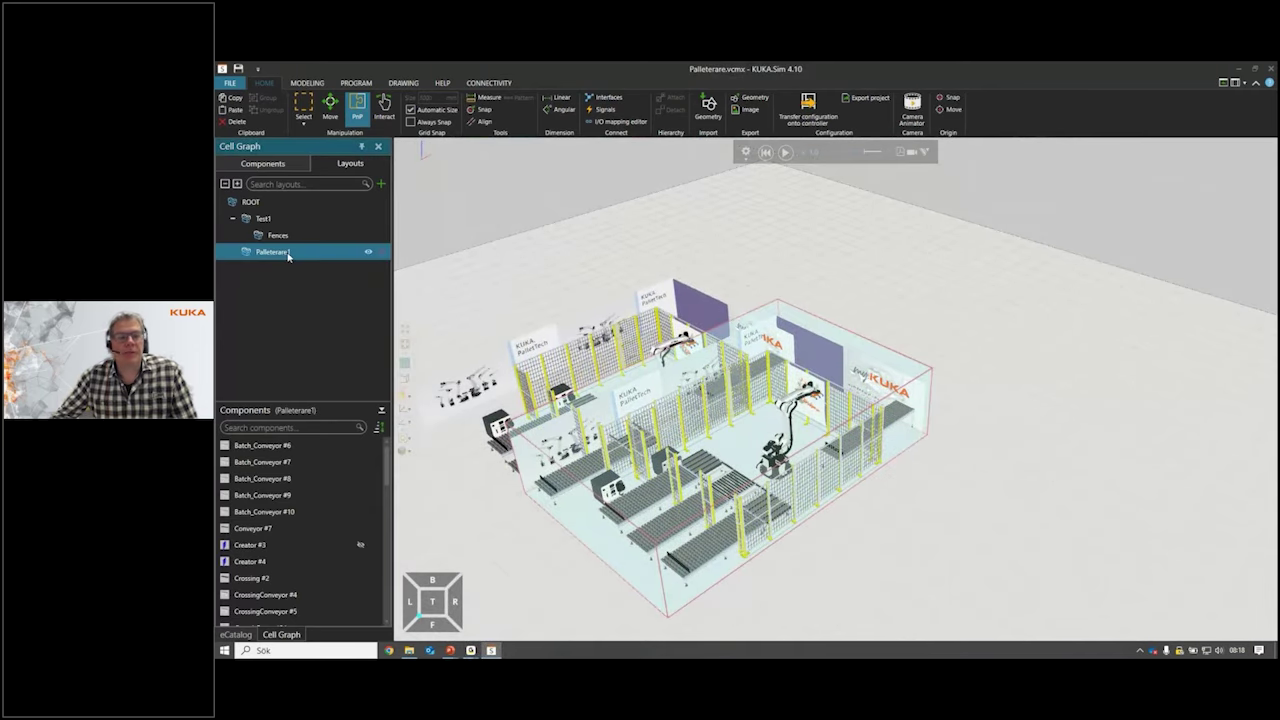
click(330, 108)
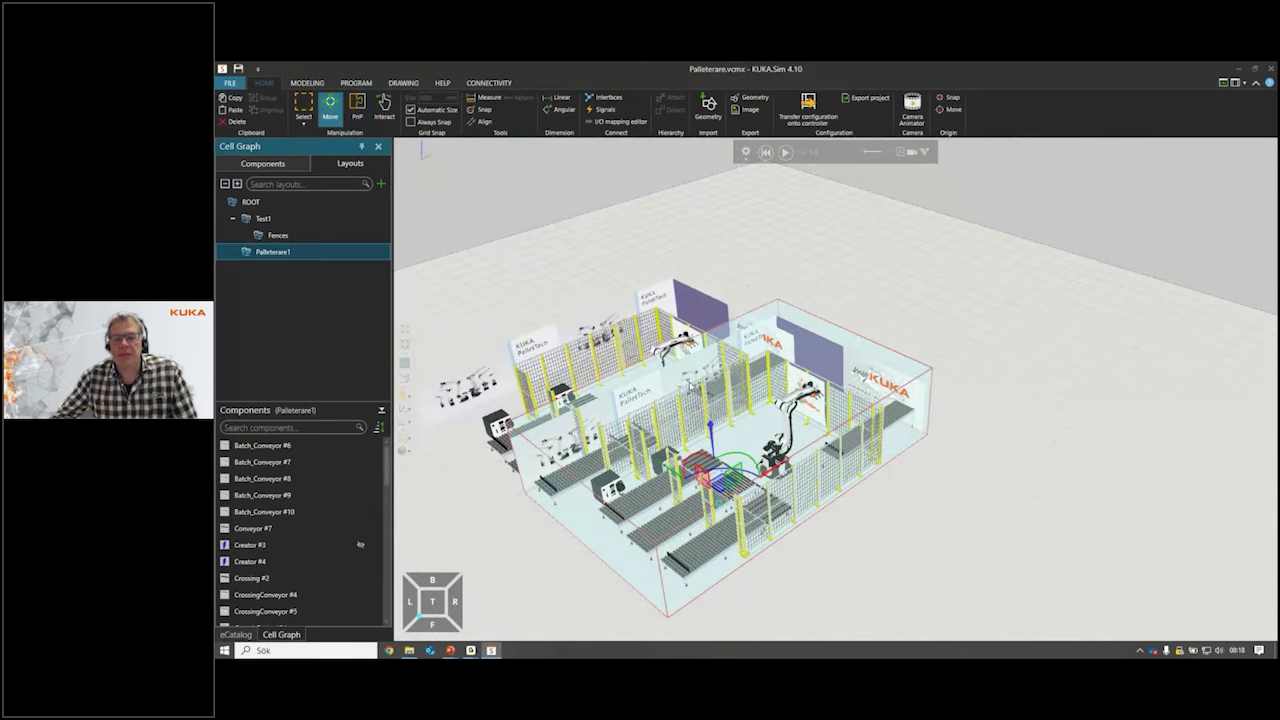
scroll(785, 550, up, 2)
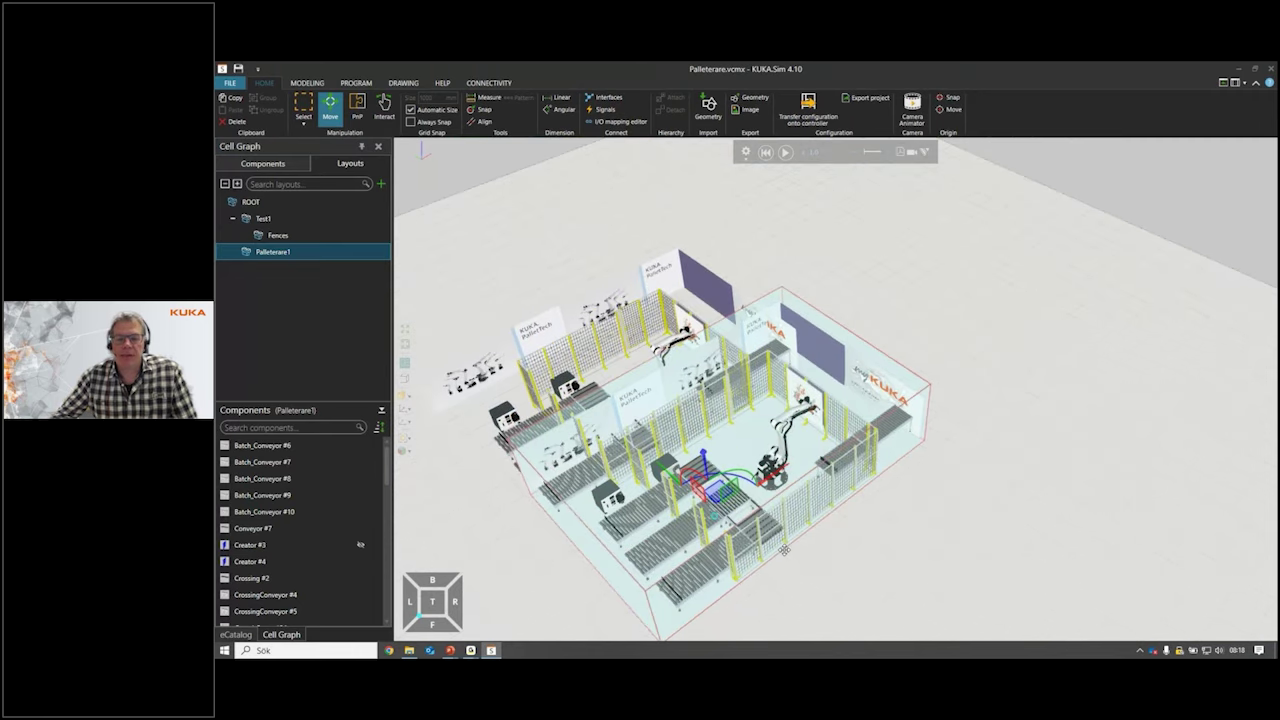
drag(718, 485, 983, 365)
right_drag(835, 459, 640, 476)
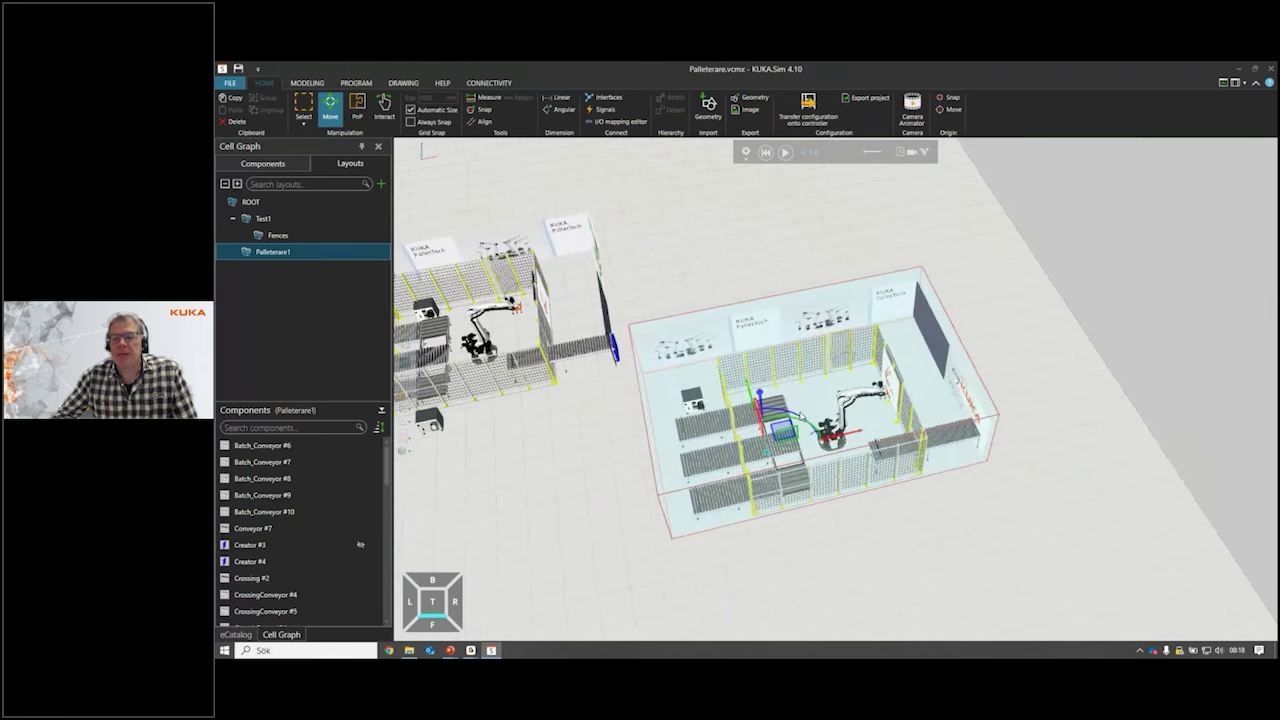
Rotate the Palleterare1 layout on the floor, shift it closer to the Test1 cell and clear the selection.
drag(802, 416, 838, 496)
right_drag(545, 499, 642, 525)
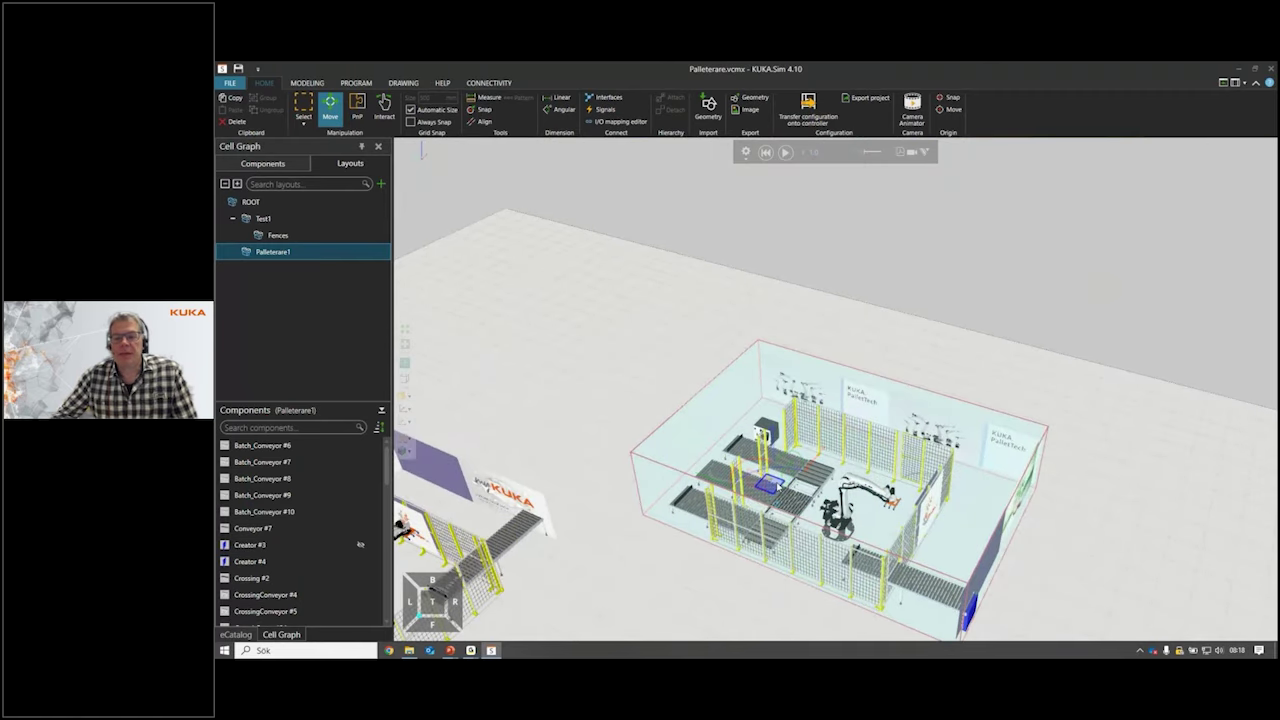
drag(778, 487, 695, 508)
click(560, 585)
Run the simulation with both palletizing cells in view, pause it and reset it.
ctrl+right_drag(562, 585, 697, 410)
scroll(711, 432, down, 3)
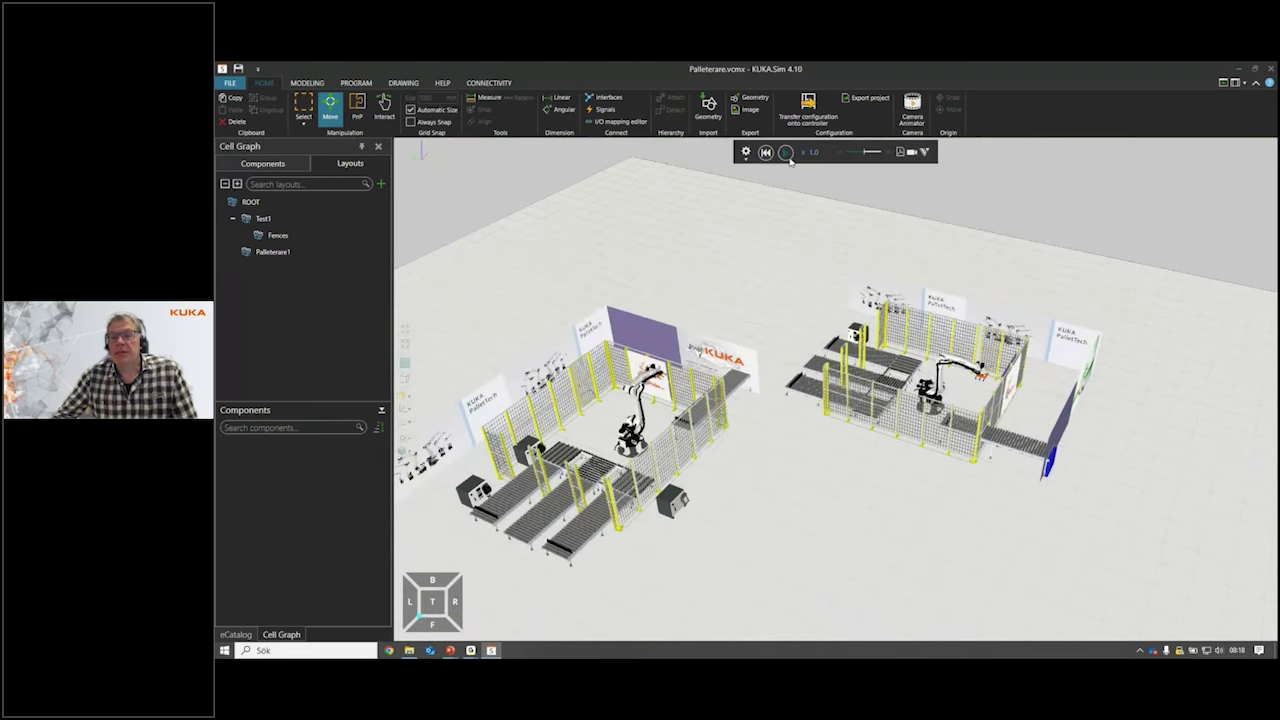
click(786, 152)
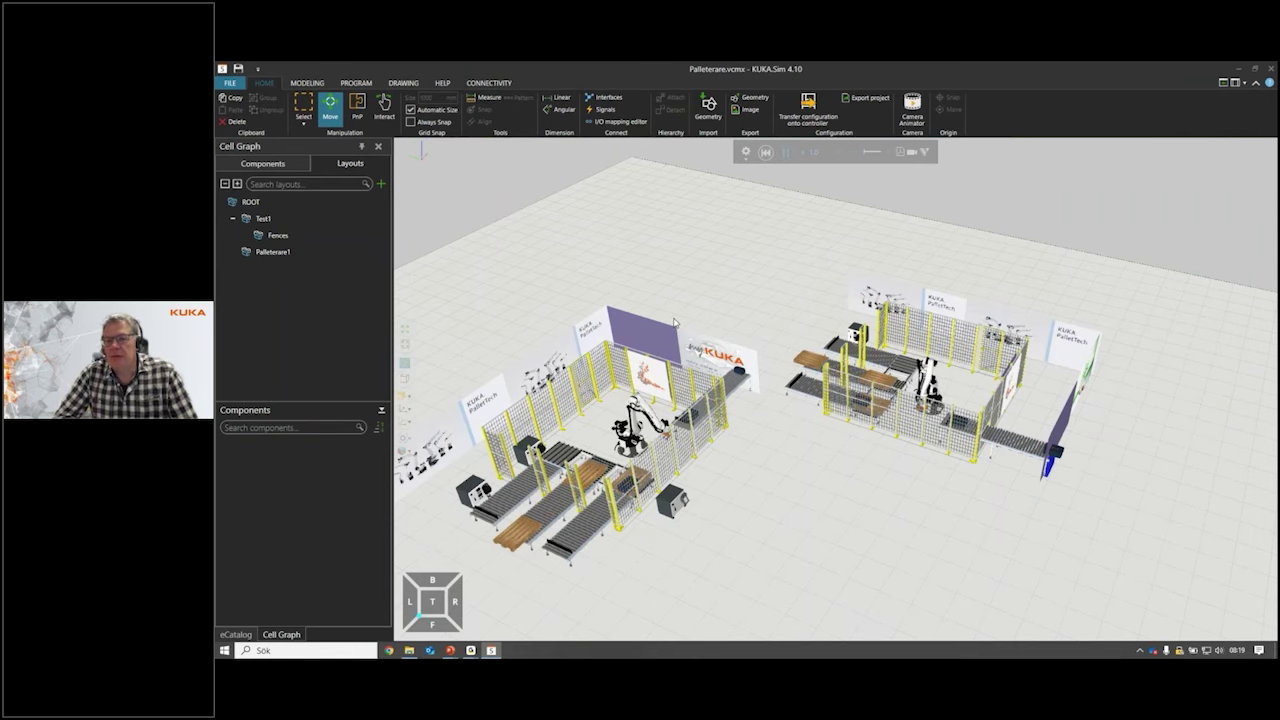
click(786, 157)
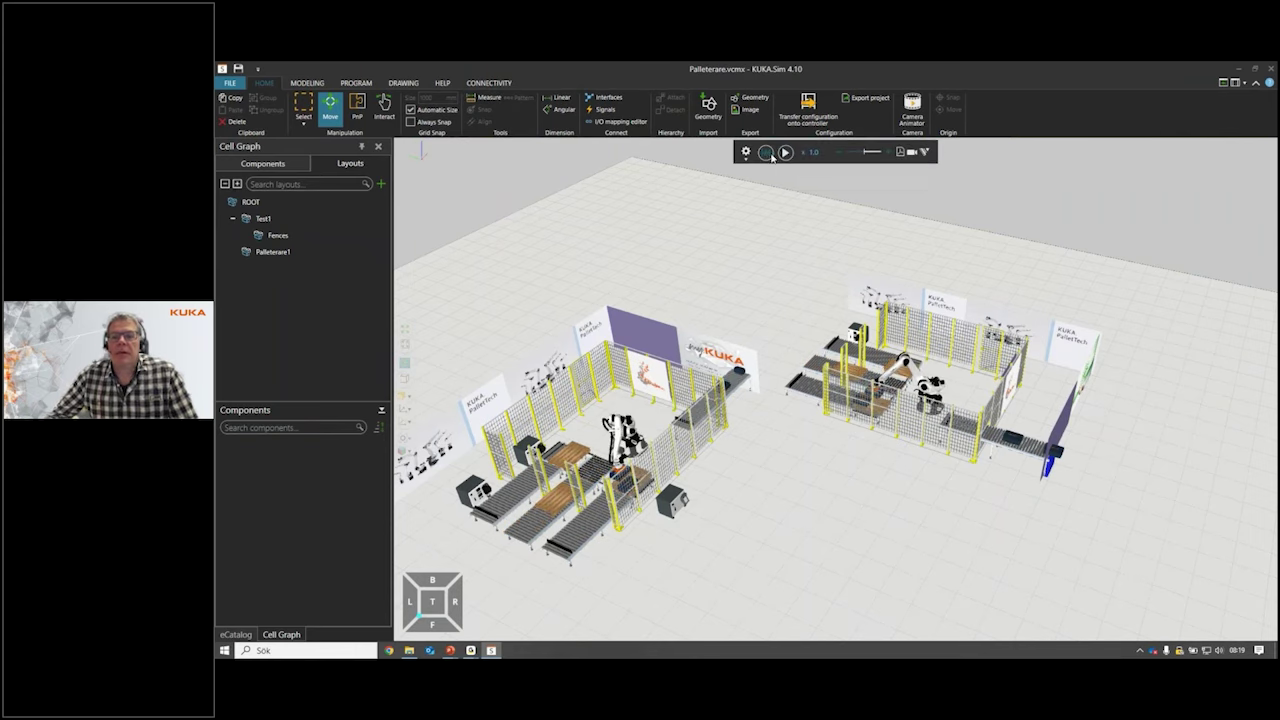
click(767, 155)
Add SmallWMS.vcmx from the Webinar folder in File Explorer to the current scene as another layout.
scroll(698, 312, down, 3)
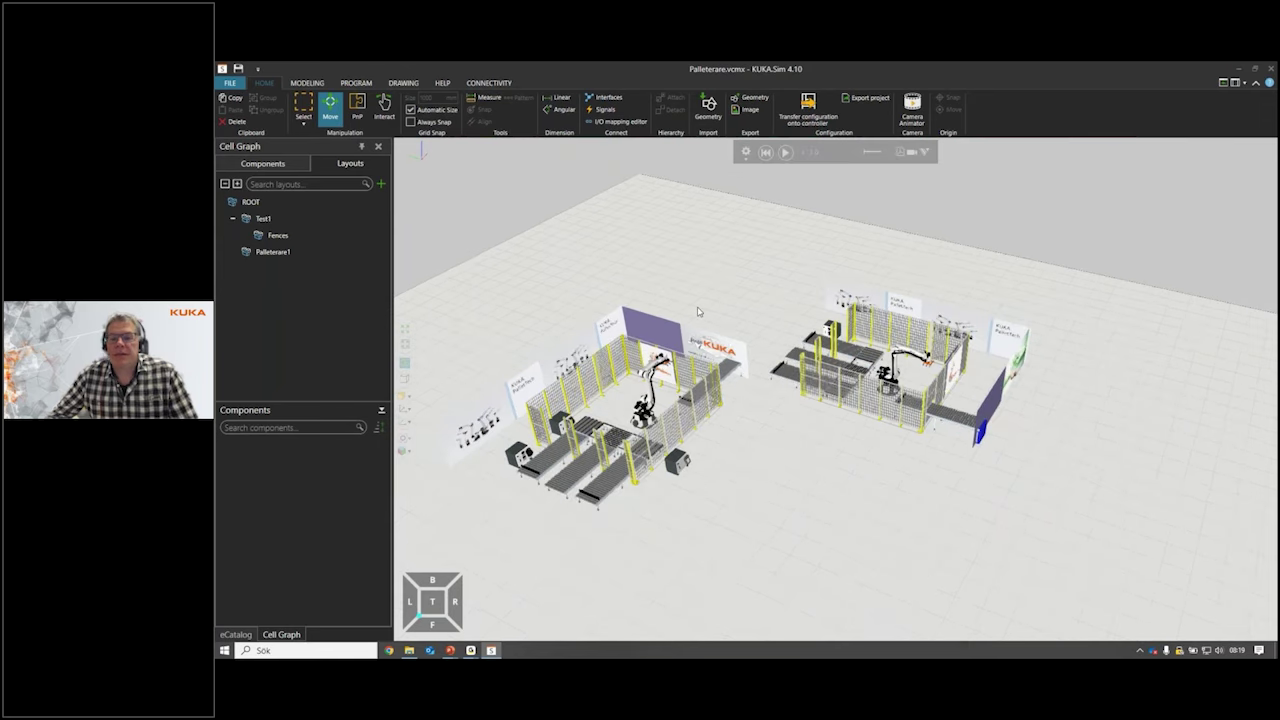
scroll(698, 310, down, 4)
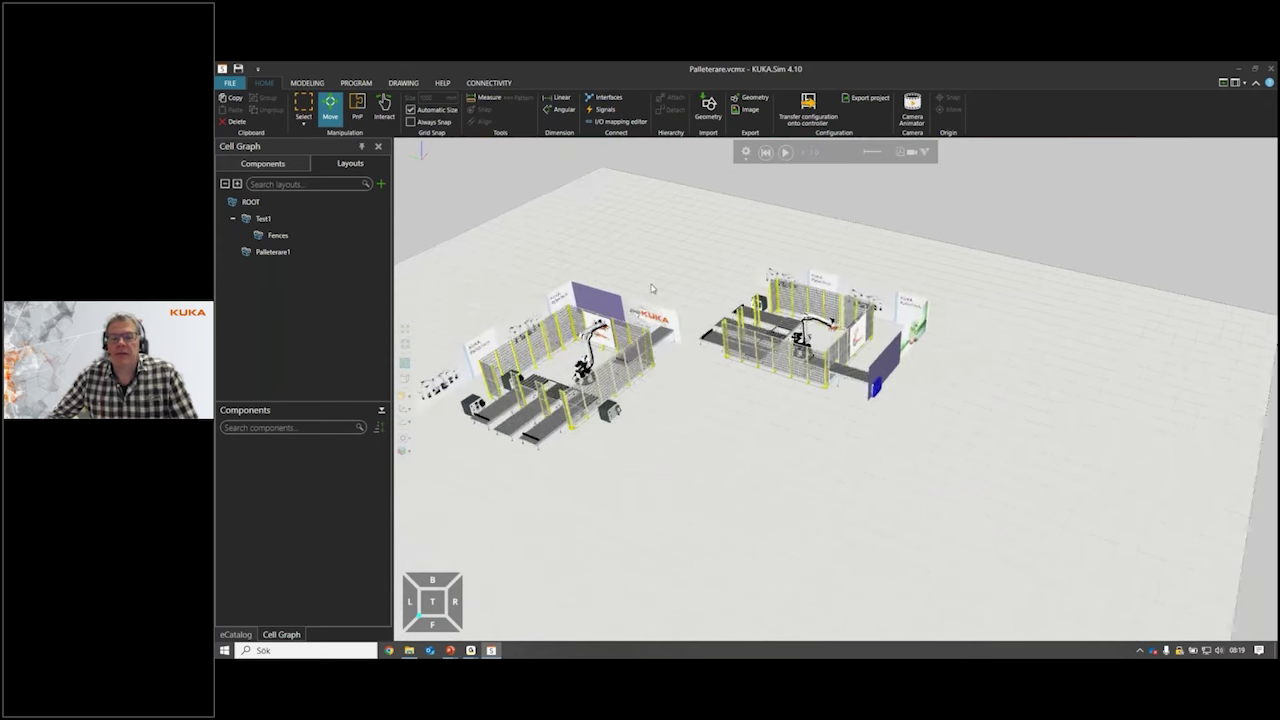
middle_drag(662, 300, 666, 300)
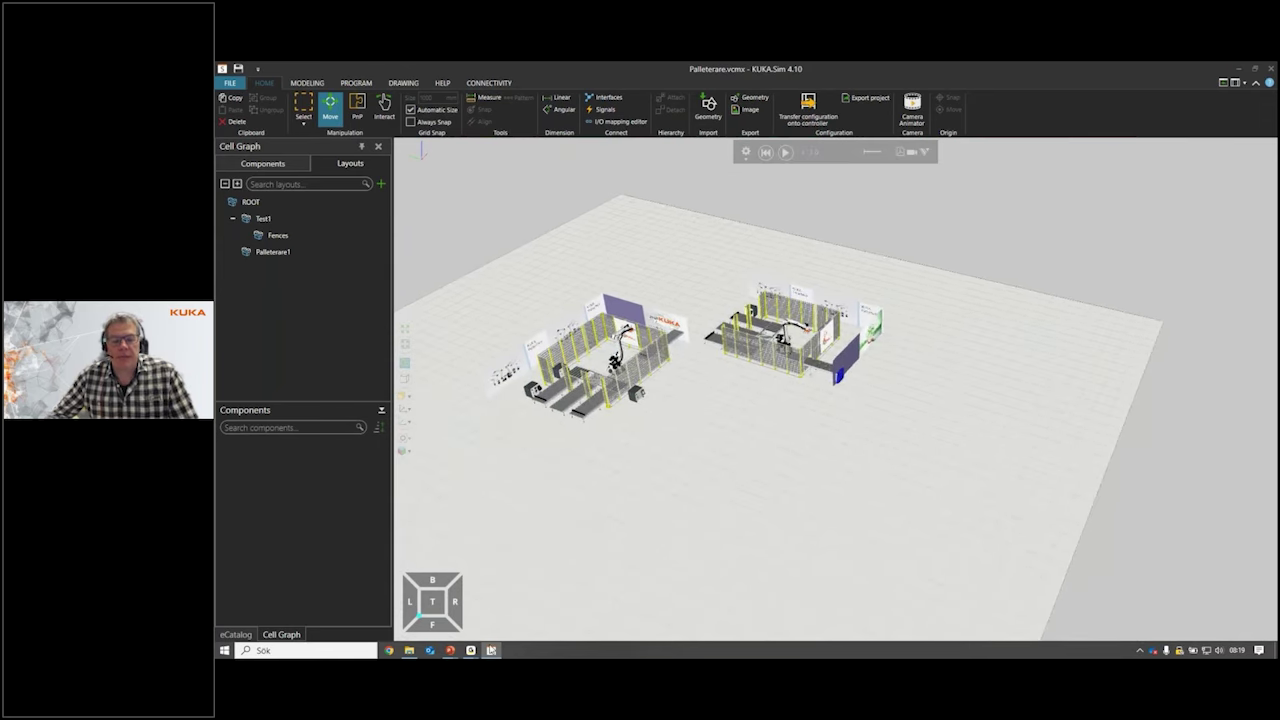
click(410, 651)
click(818, 556)
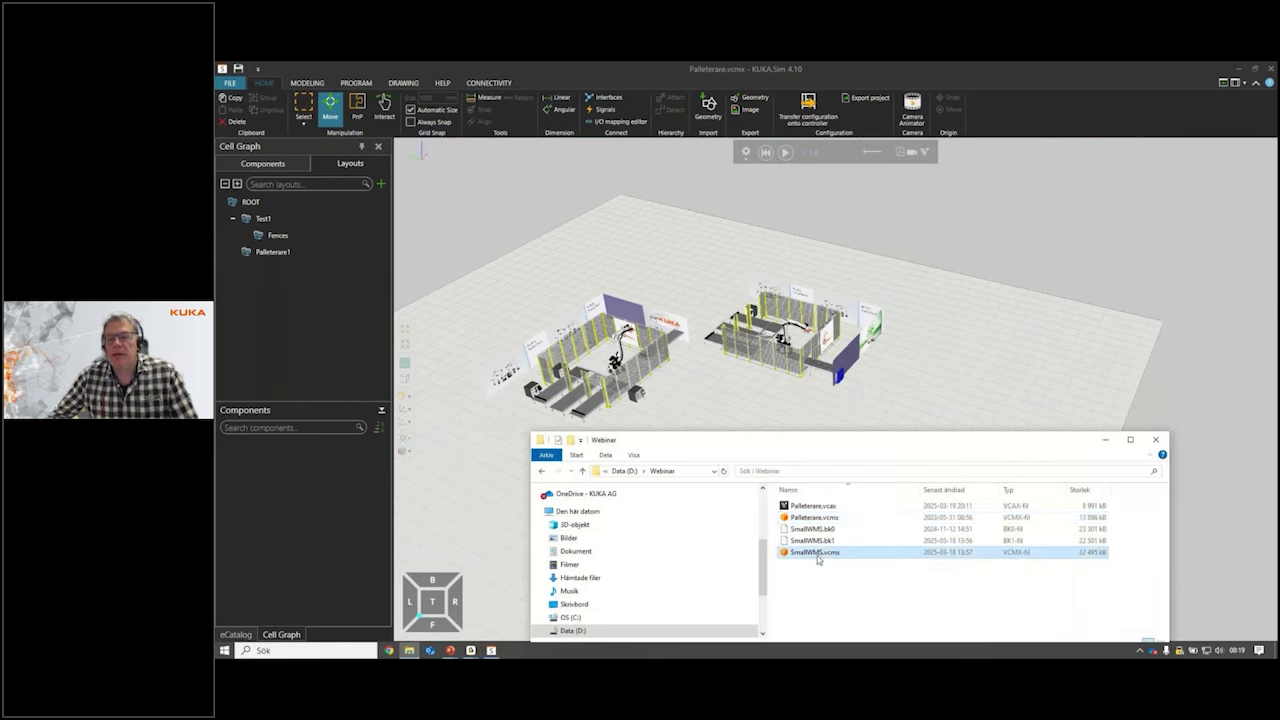
drag(818, 556, 737, 404)
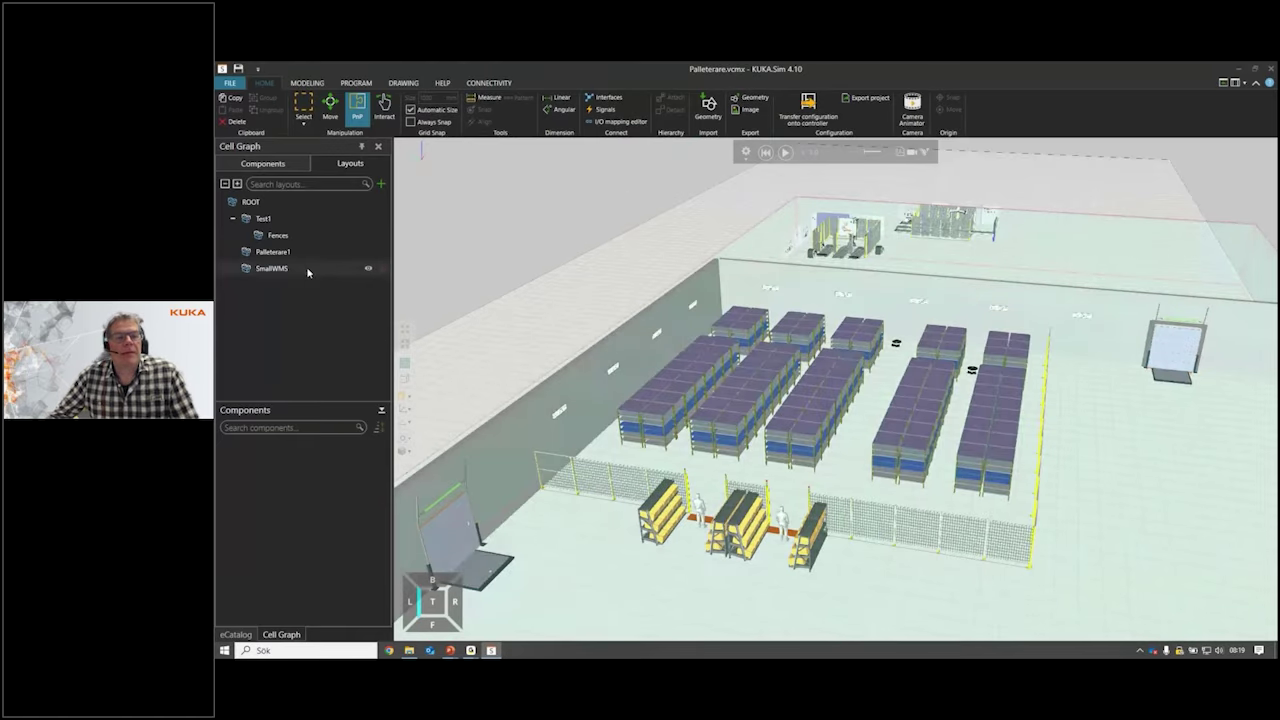
Move the SmallWMS layout across the floor so both palletizing cells stand on its open area beyond the picking stations, and clear the selection.
click(272, 268)
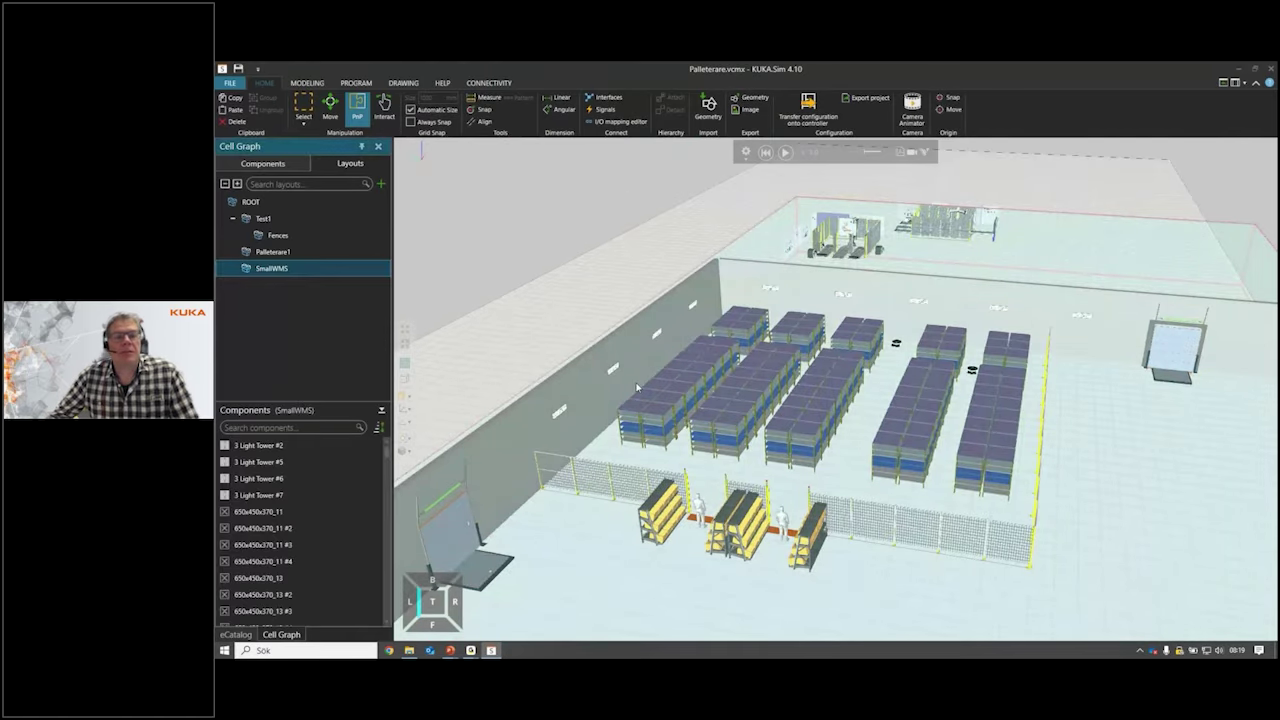
click(330, 114)
middle_drag(706, 347, 604, 342)
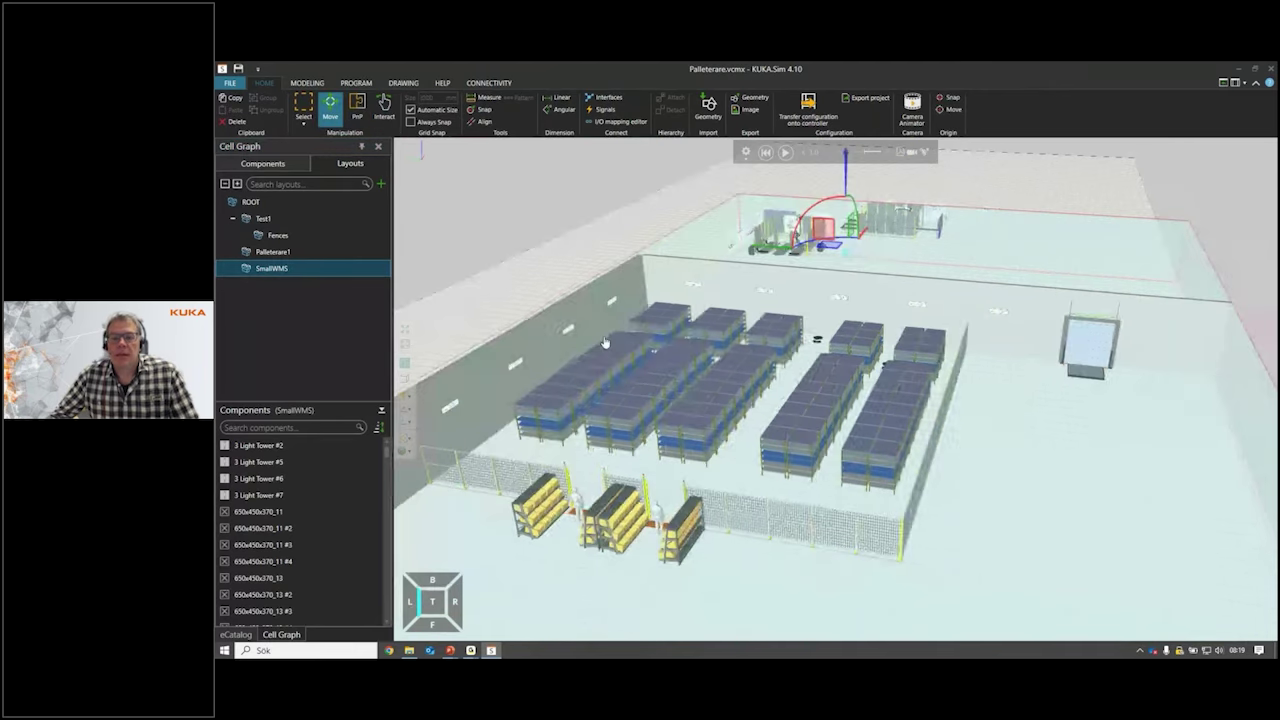
scroll(724, 390, down, 3)
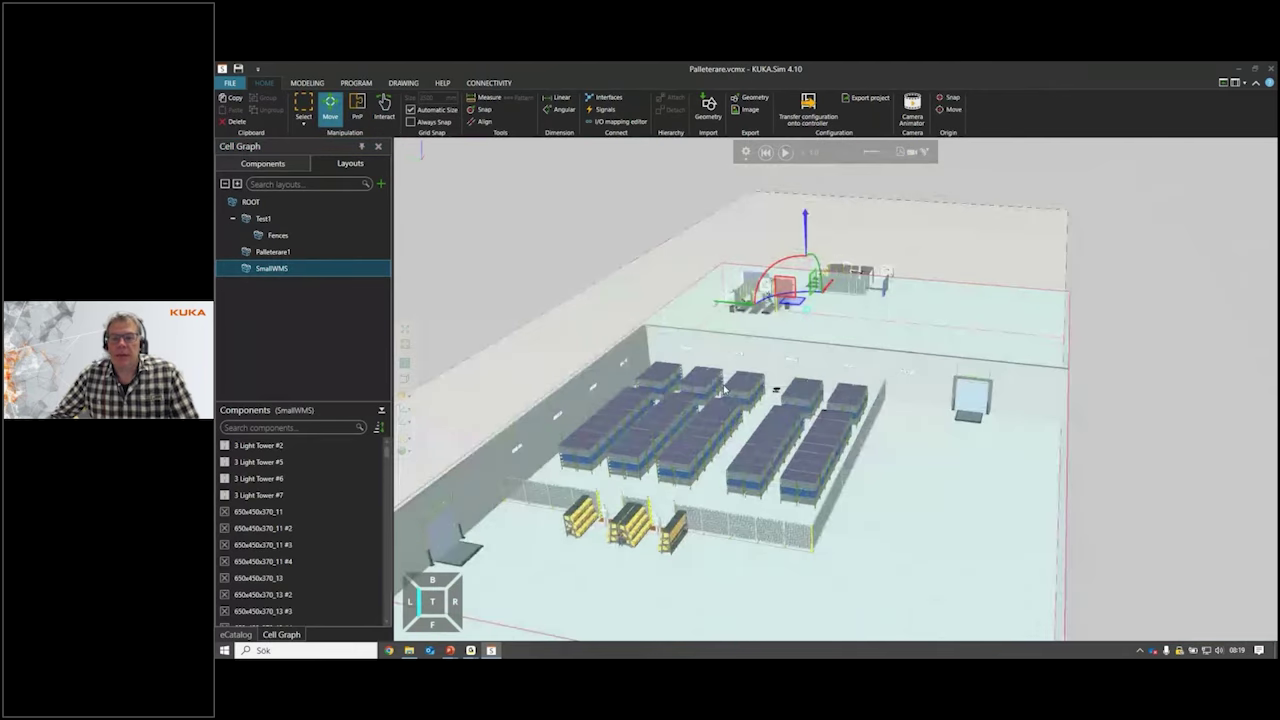
scroll(725, 390, down, 2)
right_drag(722, 385, 730, 430)
middle_drag(780, 215, 757, 342)
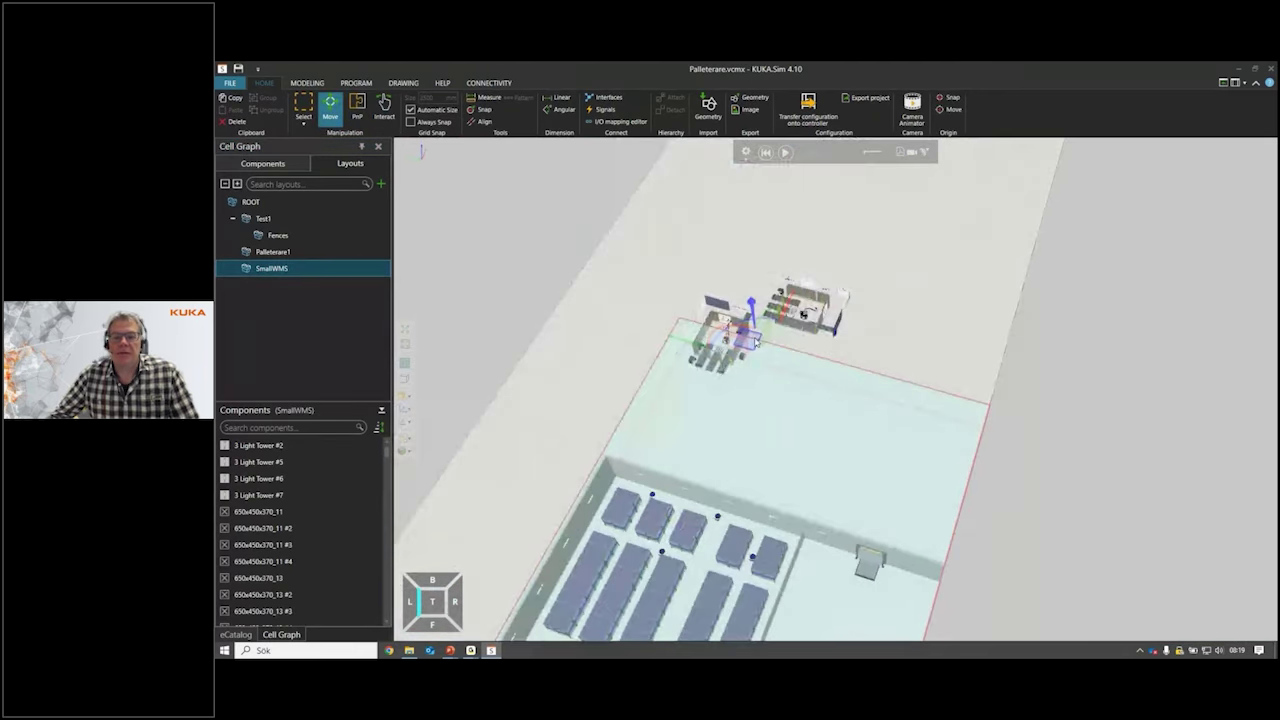
drag(757, 342, 784, 65)
middle_drag(897, 395, 864, 515)
click(864, 515)
Run the simulation with the SmallWMS warehouse and both palletizing cells in view, and pause it.
right_drag(864, 515, 923, 414)
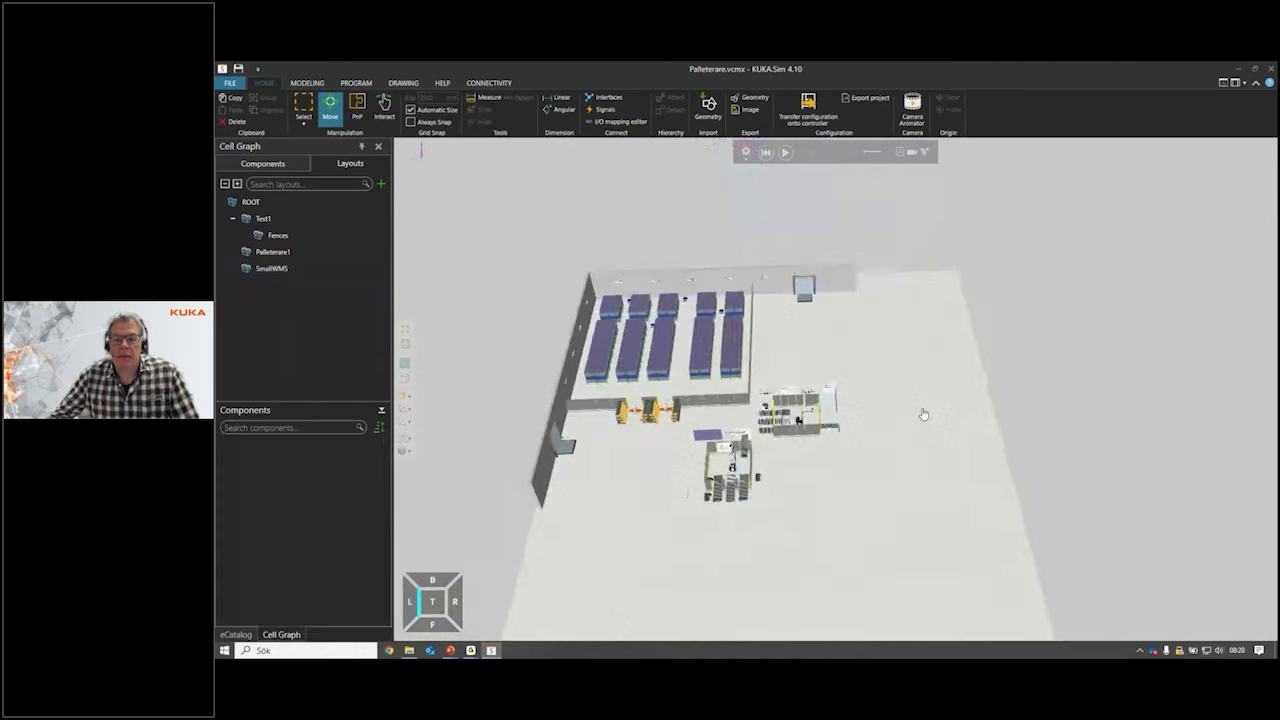
middle_drag(923, 414, 1011, 391)
scroll(971, 414, up, 4)
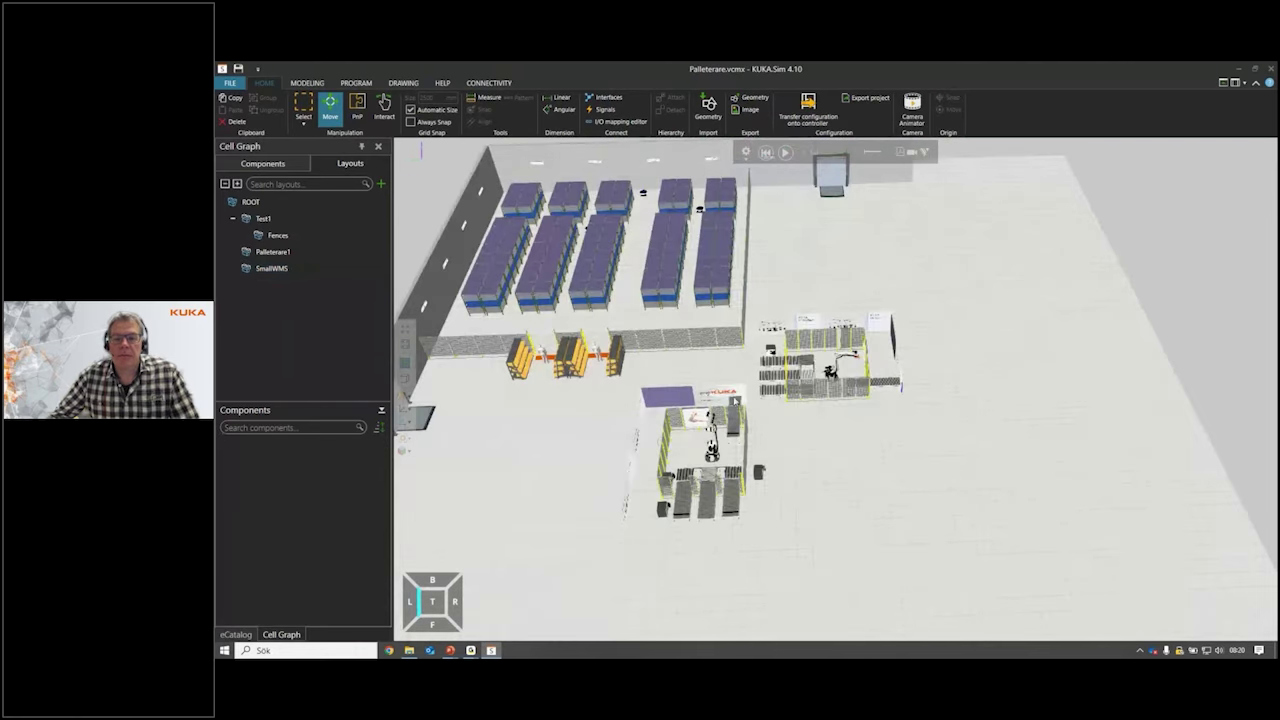
right_drag(971, 414, 698, 355)
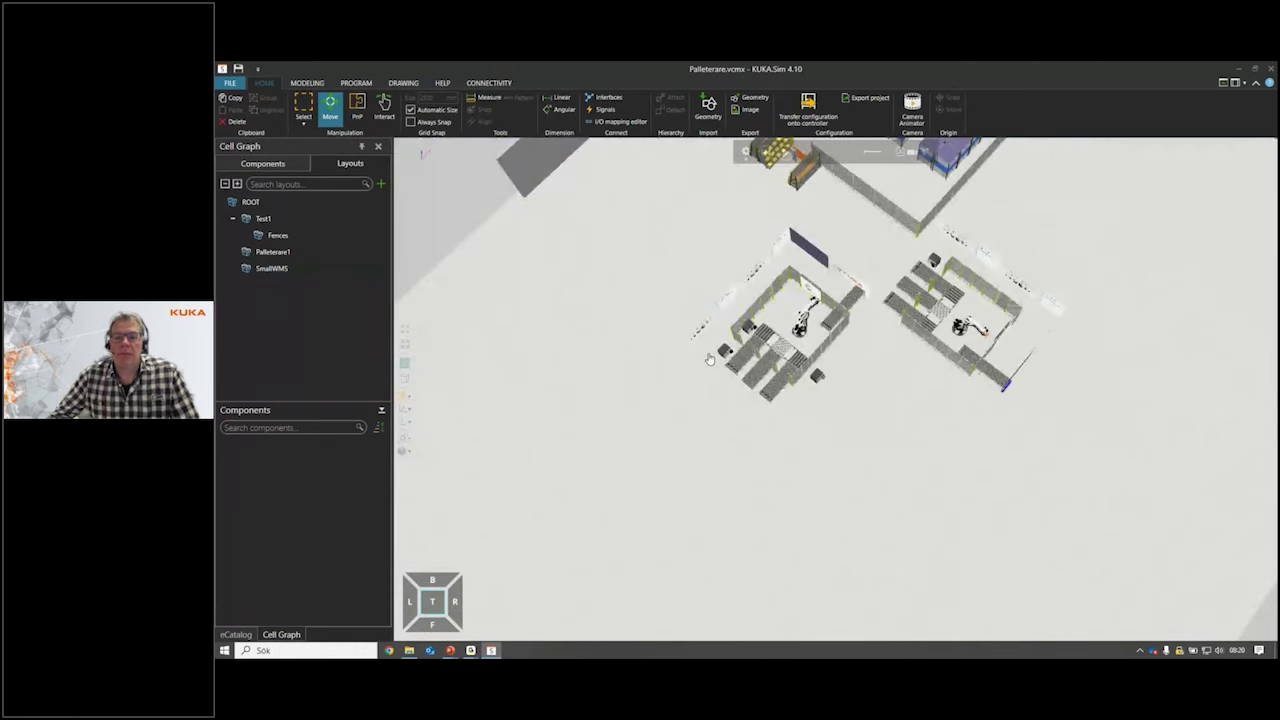
middle_drag(698, 355, 655, 472)
right_drag(655, 472, 641, 432)
click(786, 153)
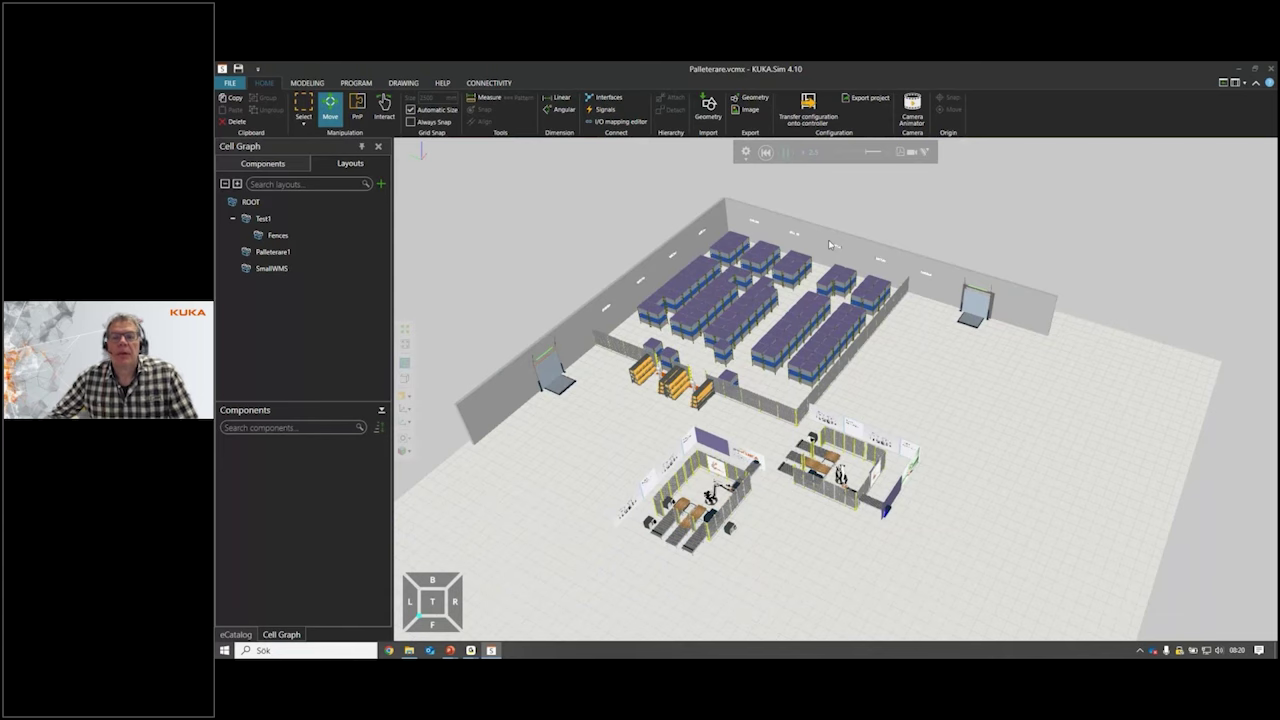
click(787, 153)
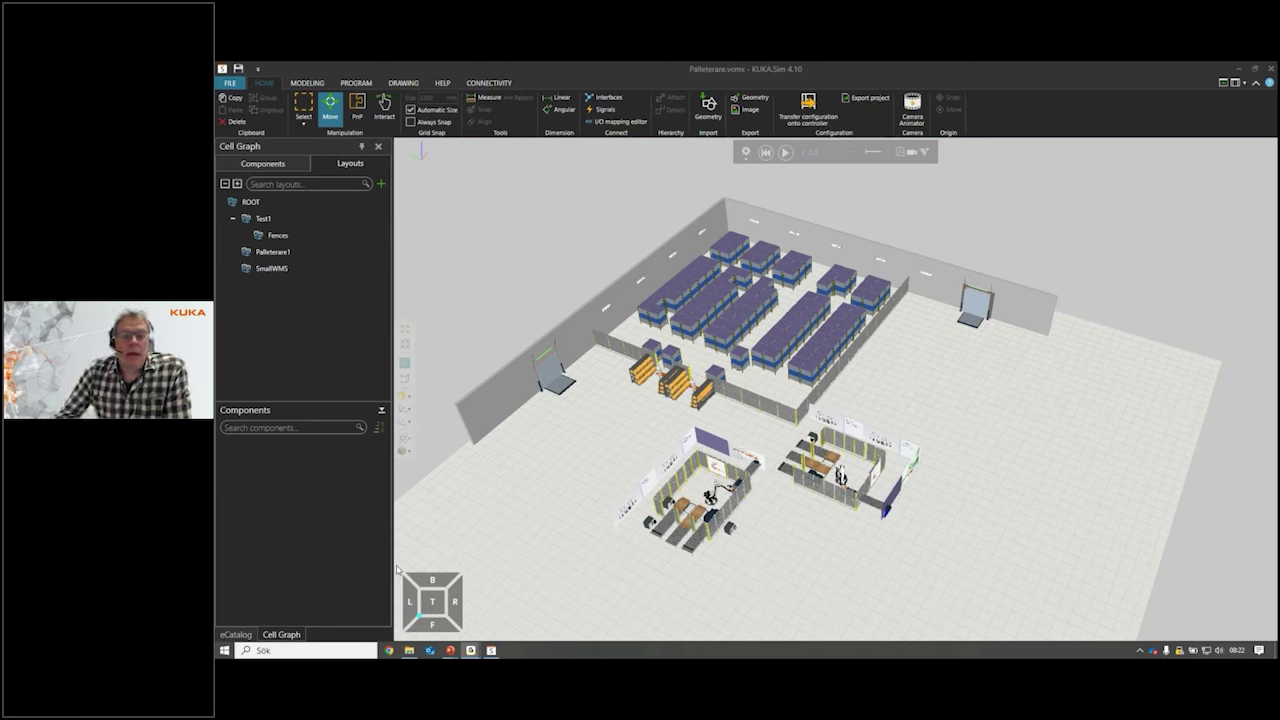
Switch to the PowerPoint slideshow to view the Sub Layouts slide and return to KUKA.Sim.
mouse_move(451, 652)
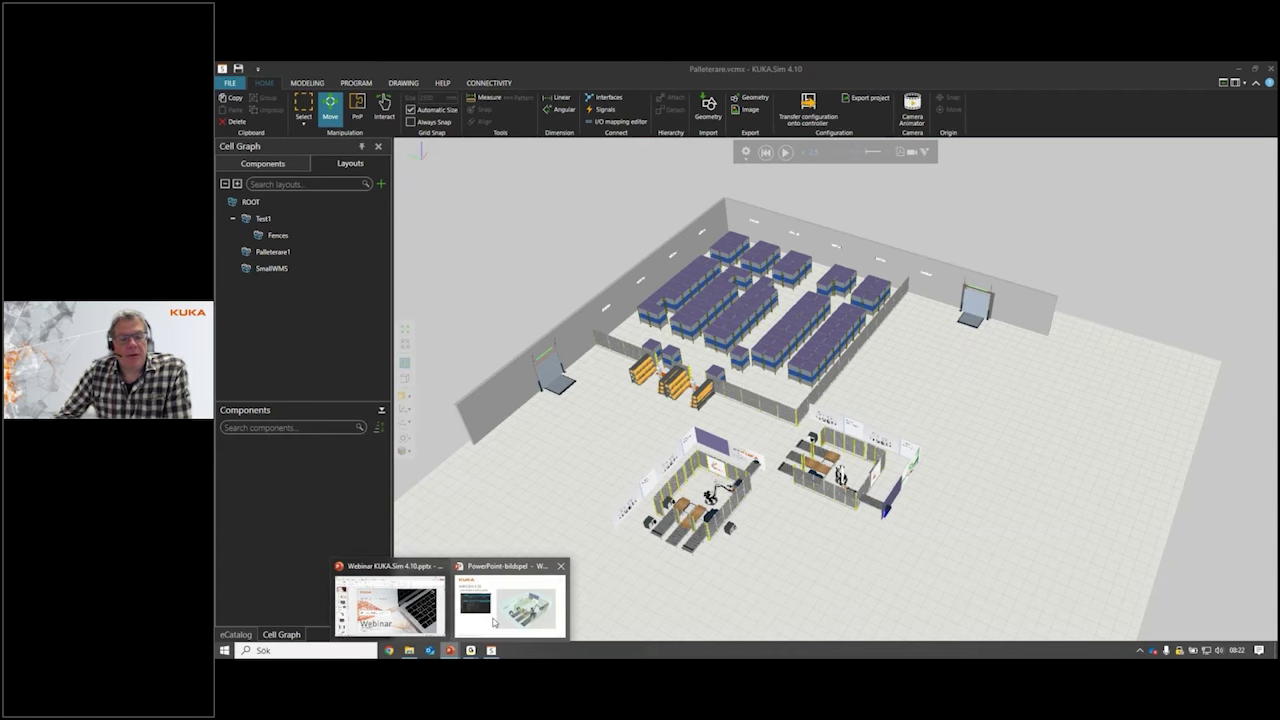
click(493, 622)
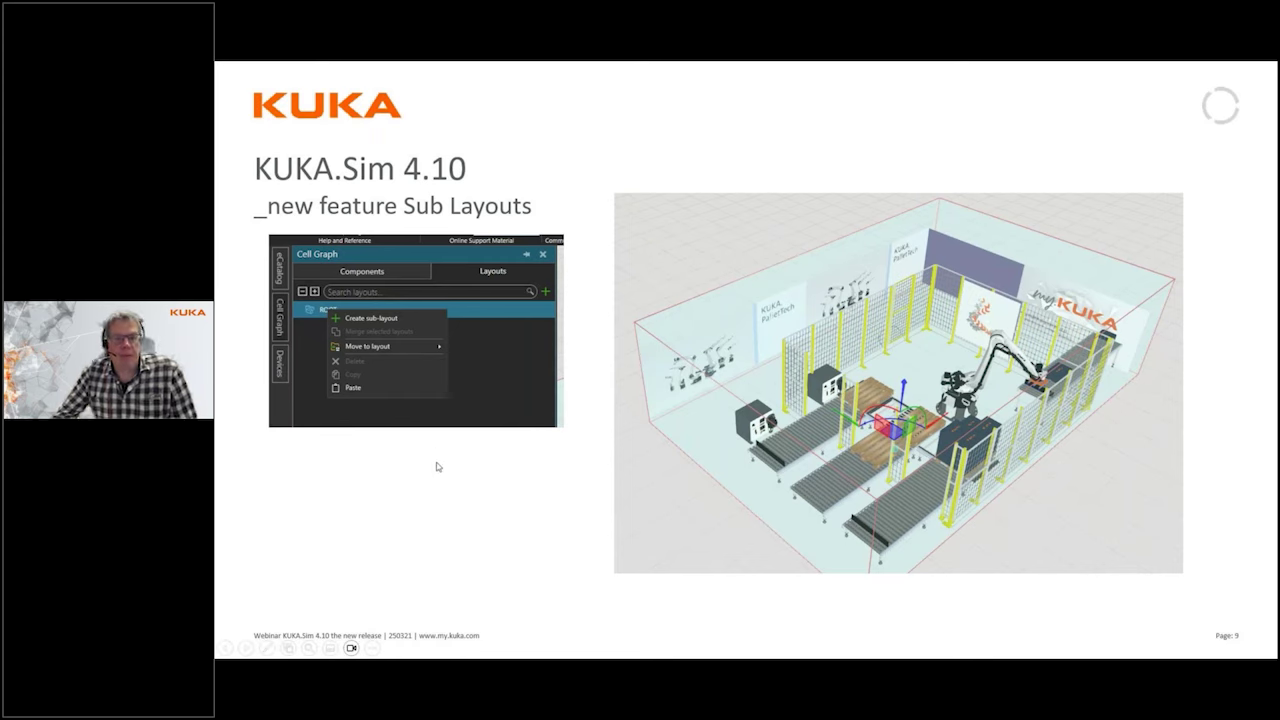
key(alt+Tab)
key(alt+Tab)
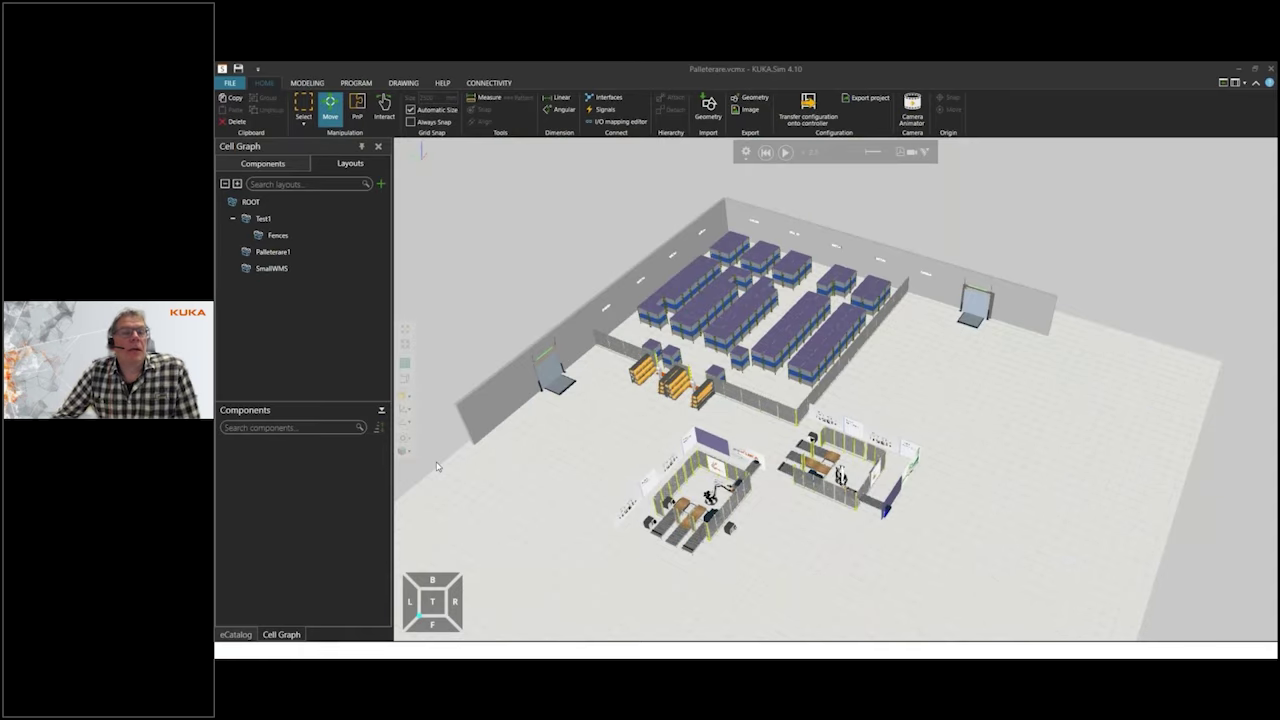
Examine the geometry file formats and versions supported for import, and dismiss the file selection without choosing a file.
click(708, 105)
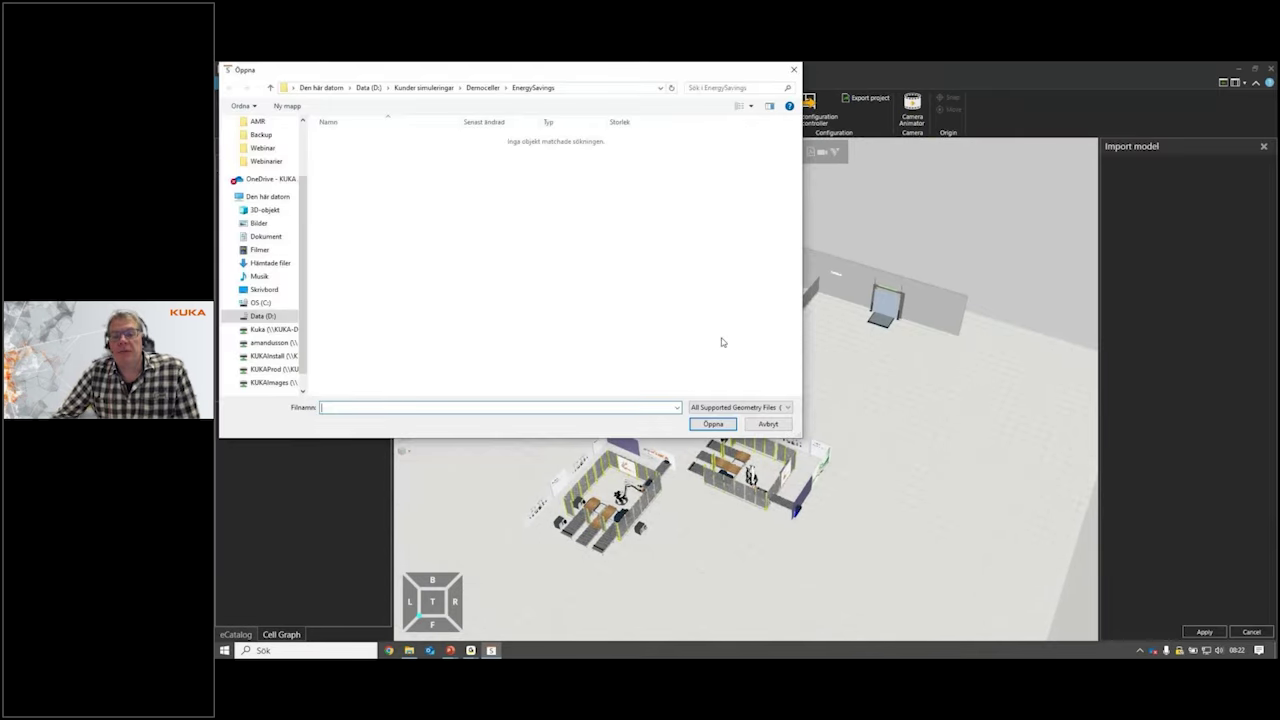
click(733, 407)
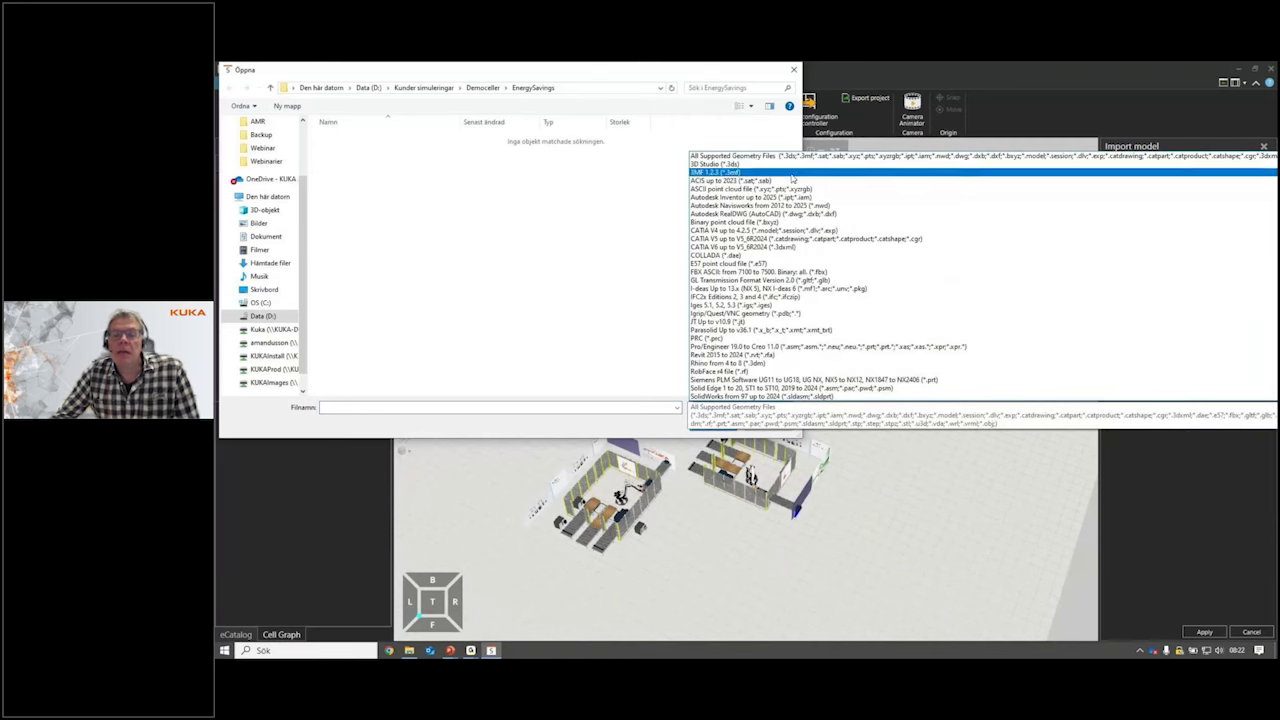
scroll(838, 355, down, 1)
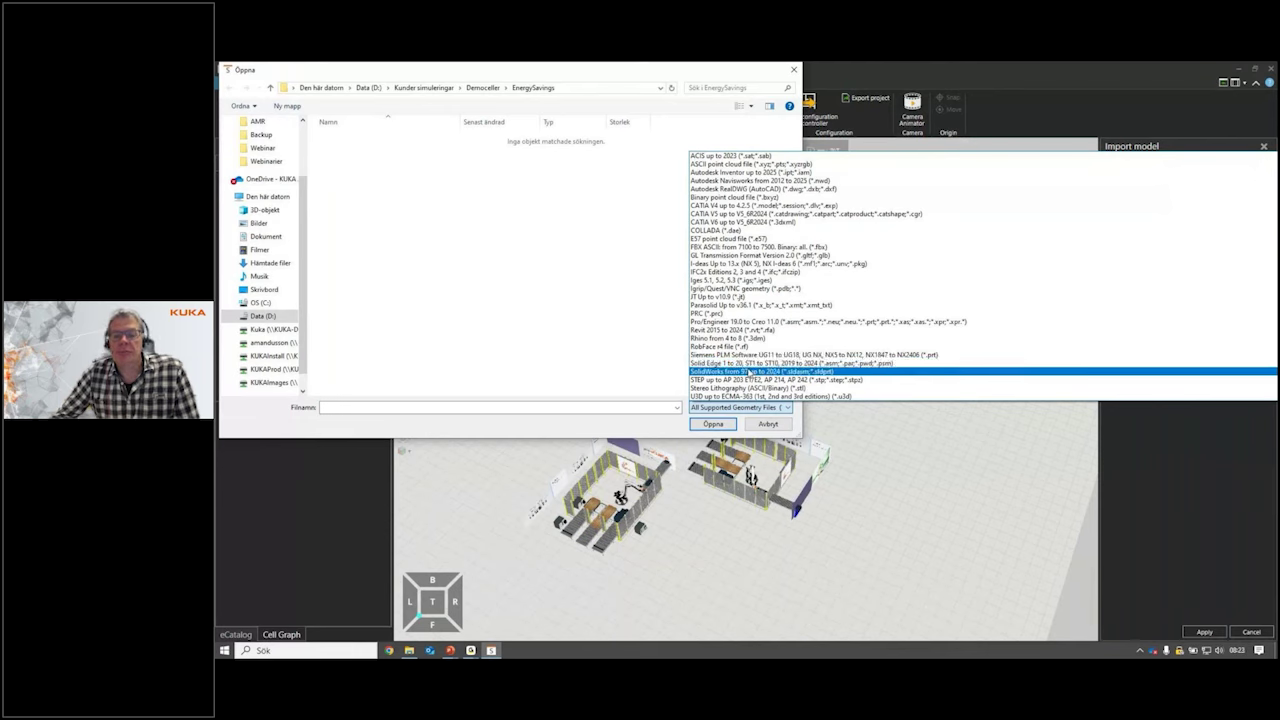
click(757, 432)
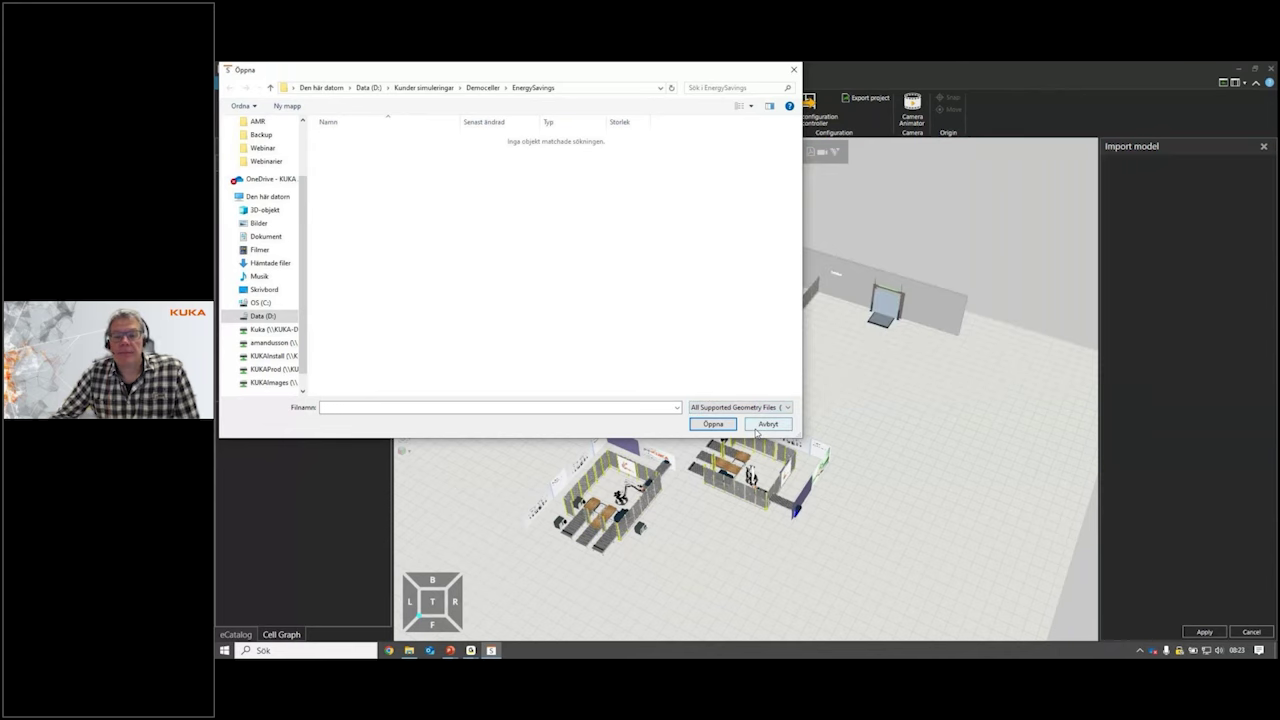
click(764, 425)
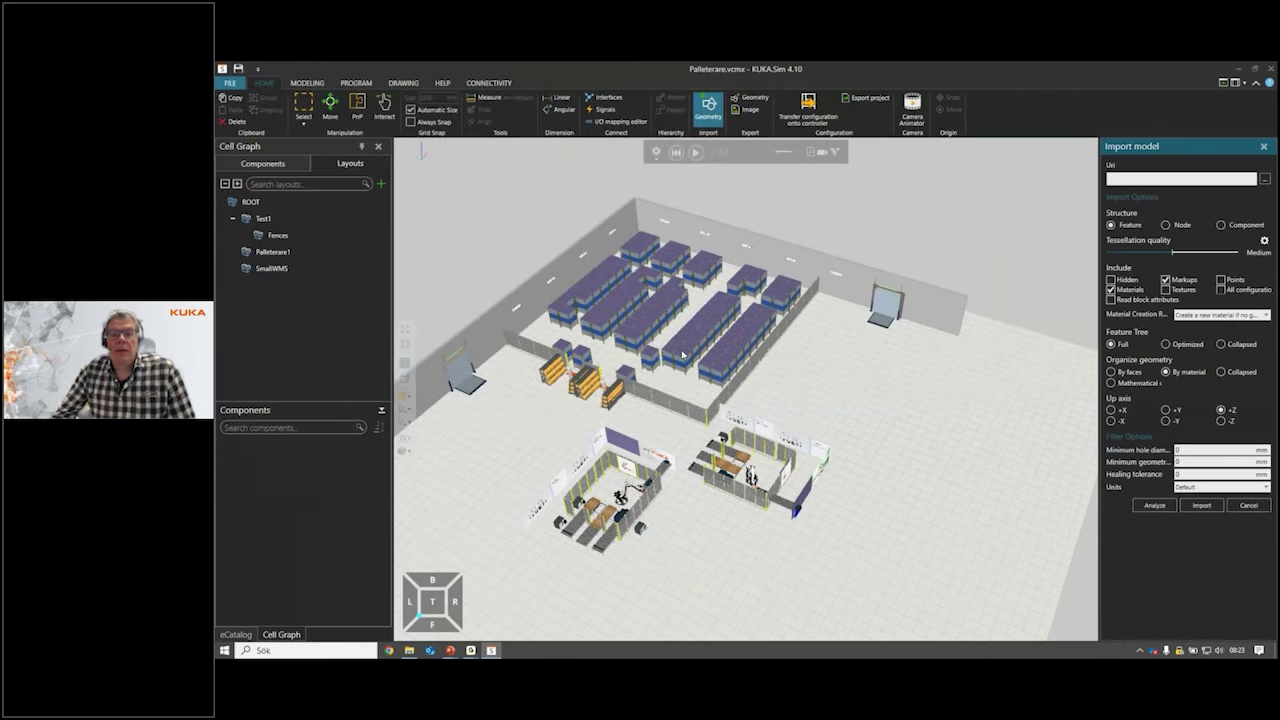
Switch to the PowerPoint slideshow, advance it to the Multi Program Editor slide and return to KUKA.Sim.
key(alt+Tab)
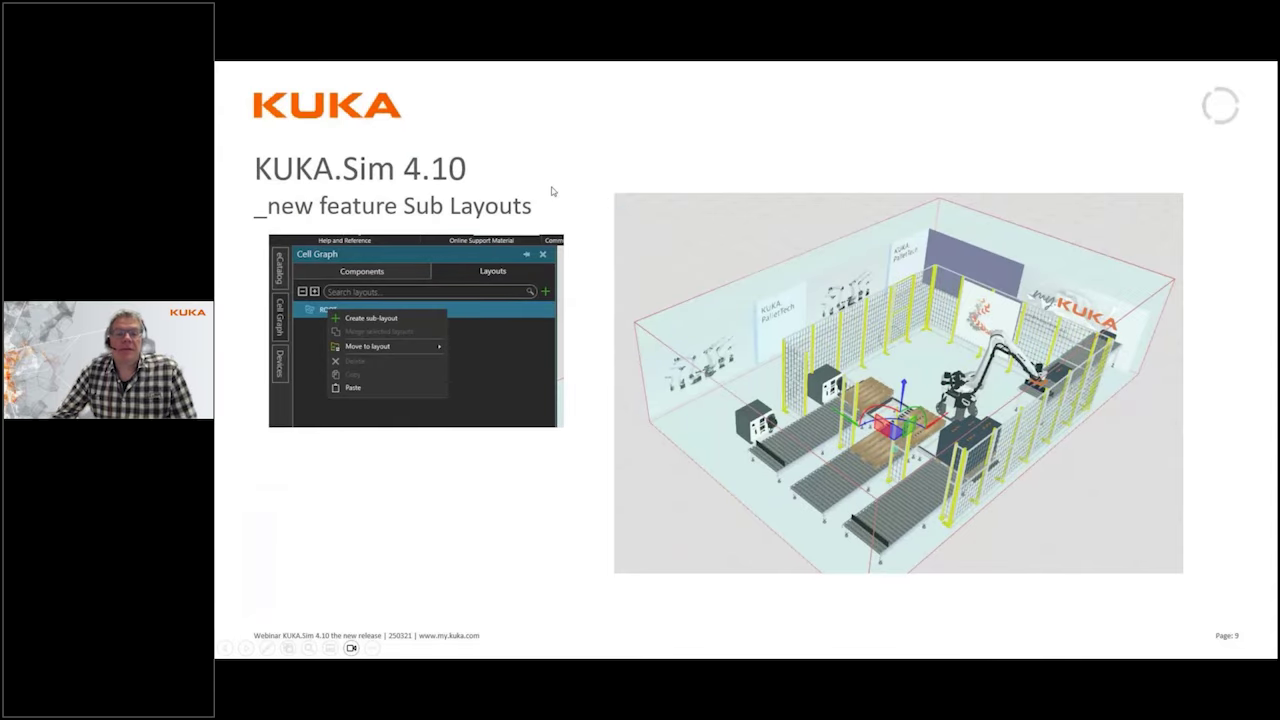
click(566, 191)
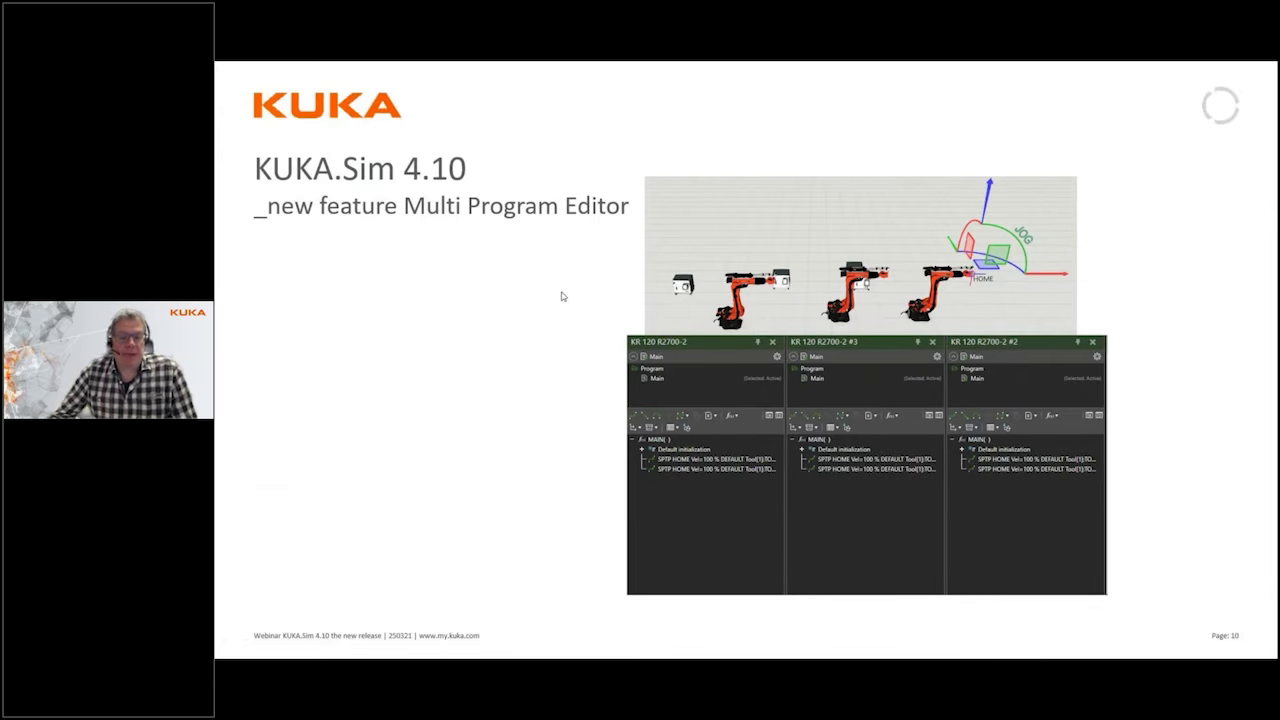
key(alt+Tab)
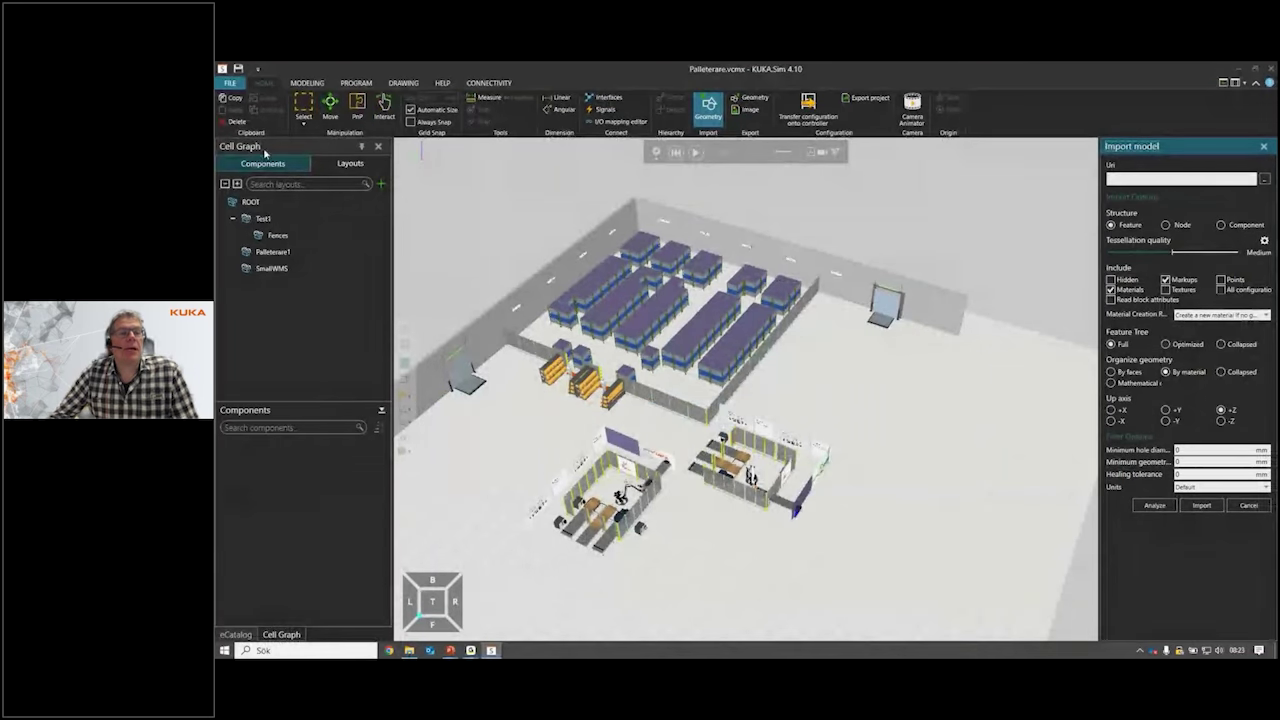
Clear everything from the scene without saving the changes to Palleterare.vcmx, and return to the empty 3D world.
click(234, 84)
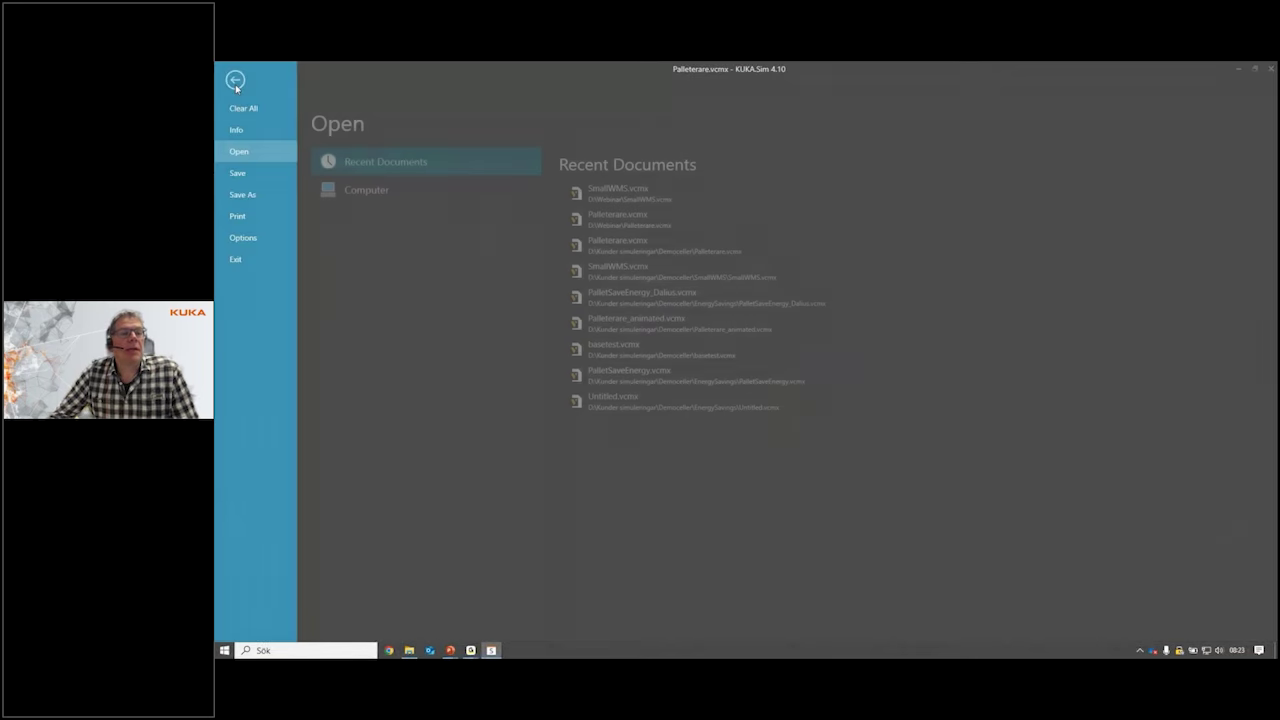
click(247, 111)
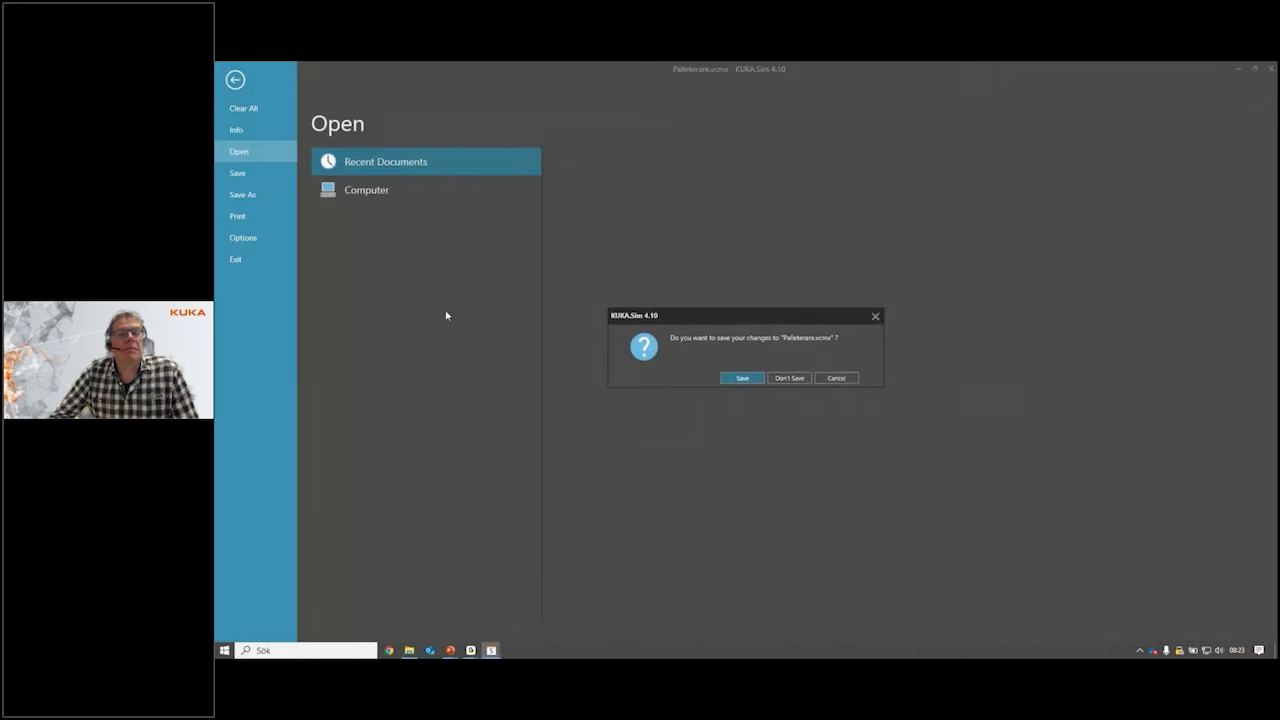
click(789, 378)
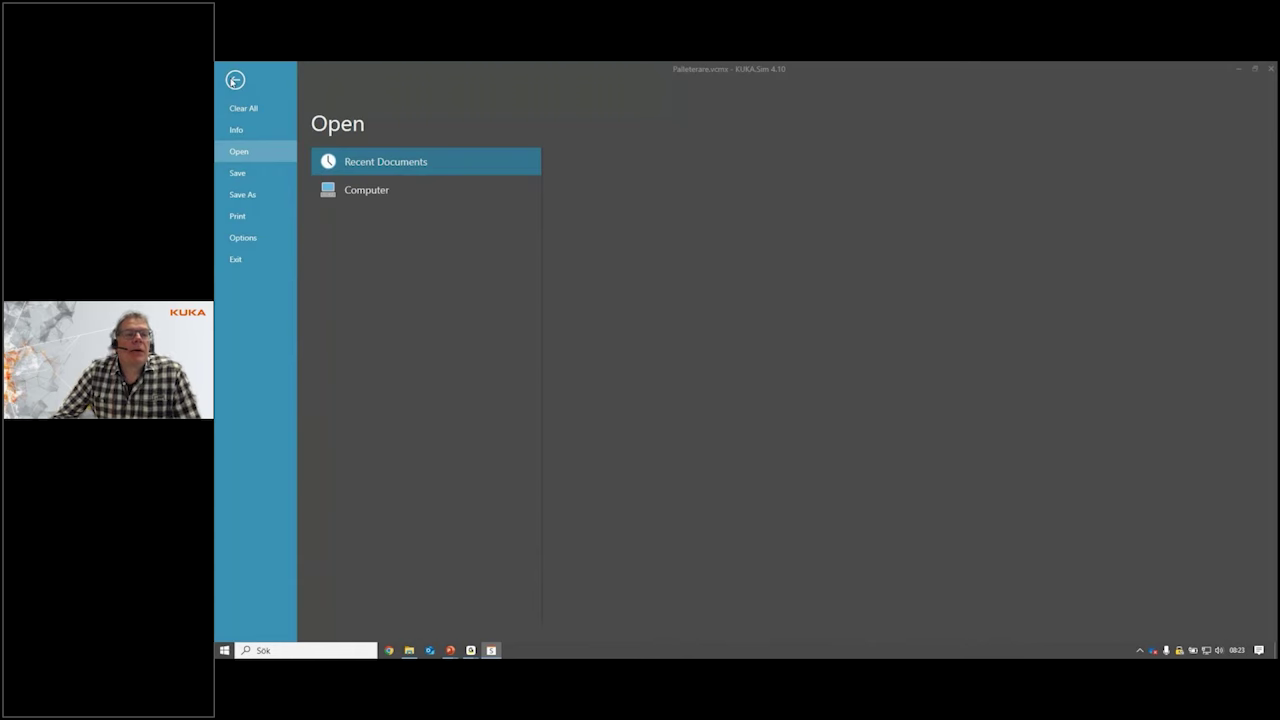
click(235, 80)
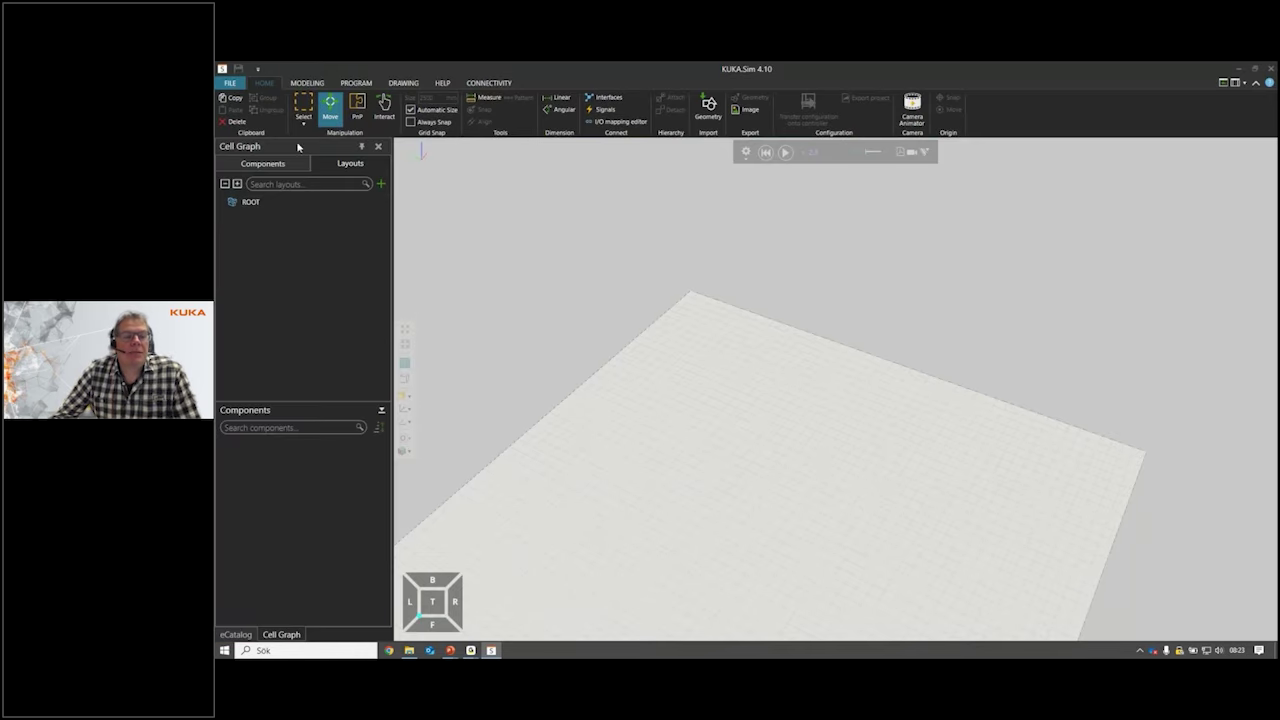
Open the Iontec collection under KUKA_ROBOTS, Medium Payloads in the eCatalog and widen the catalog until its robot models show.
click(236, 634)
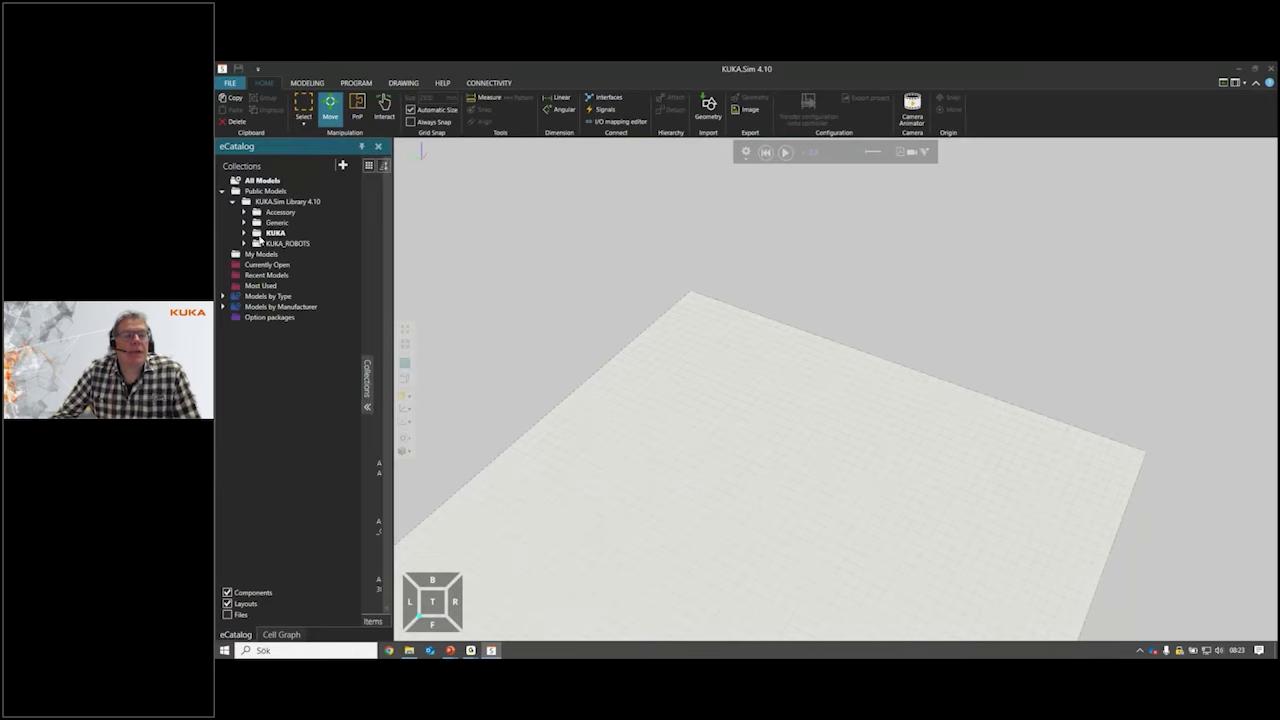
click(244, 244)
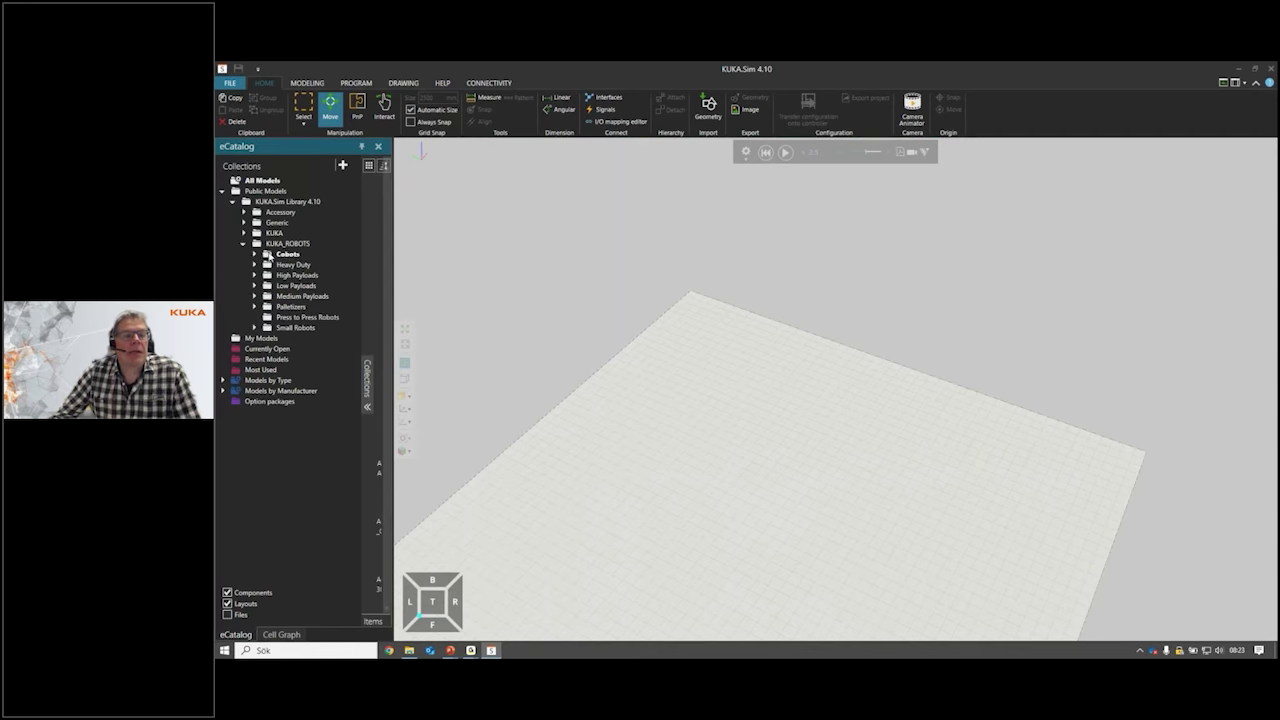
click(254, 296)
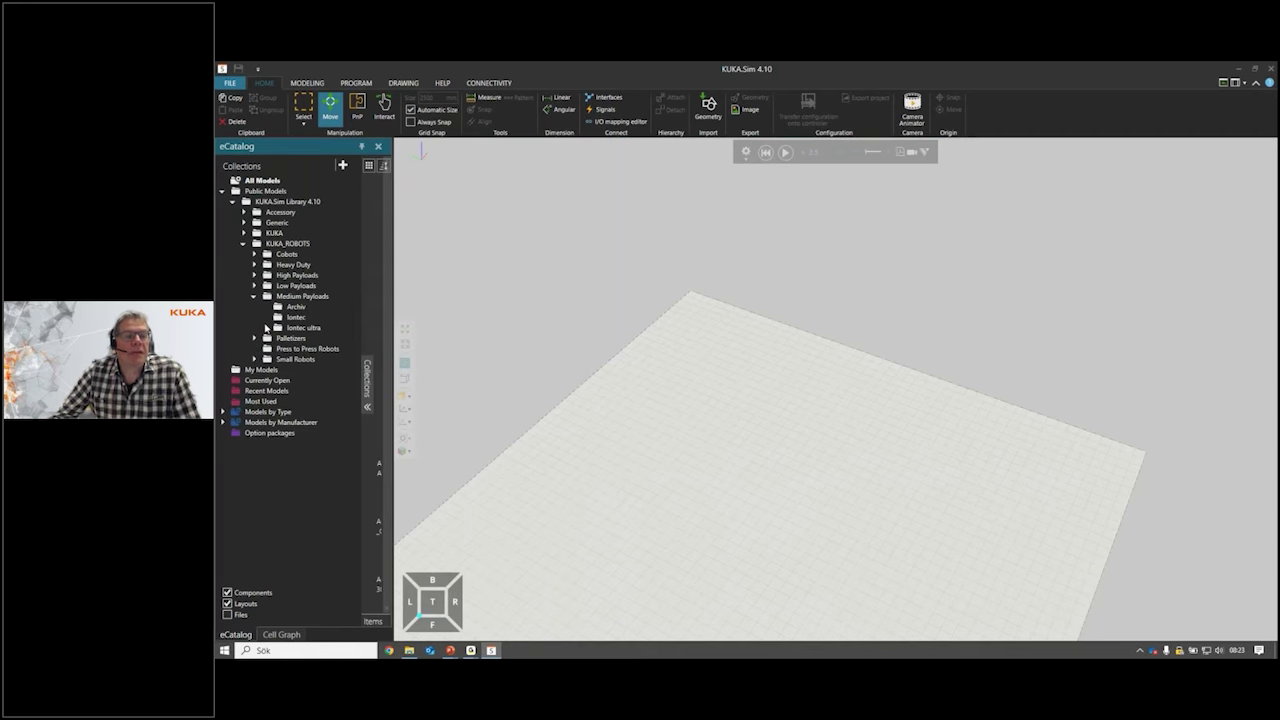
scroll(619, 427, up, 3)
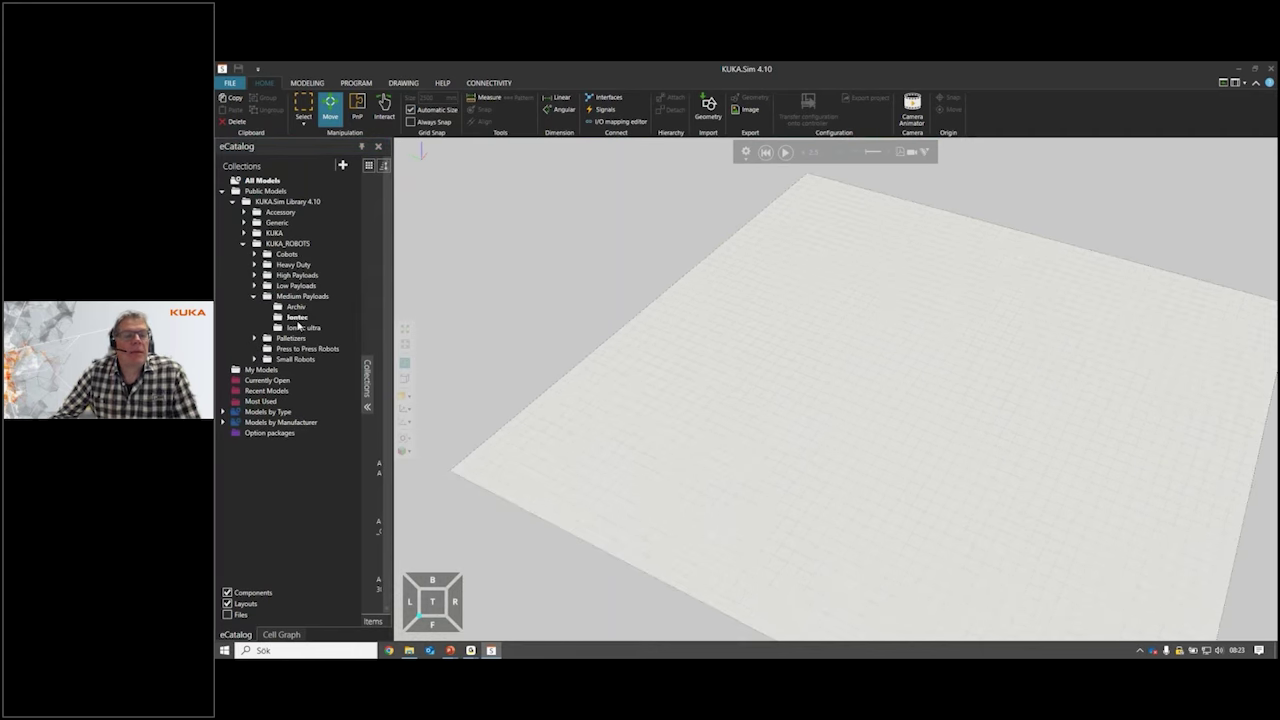
click(293, 318)
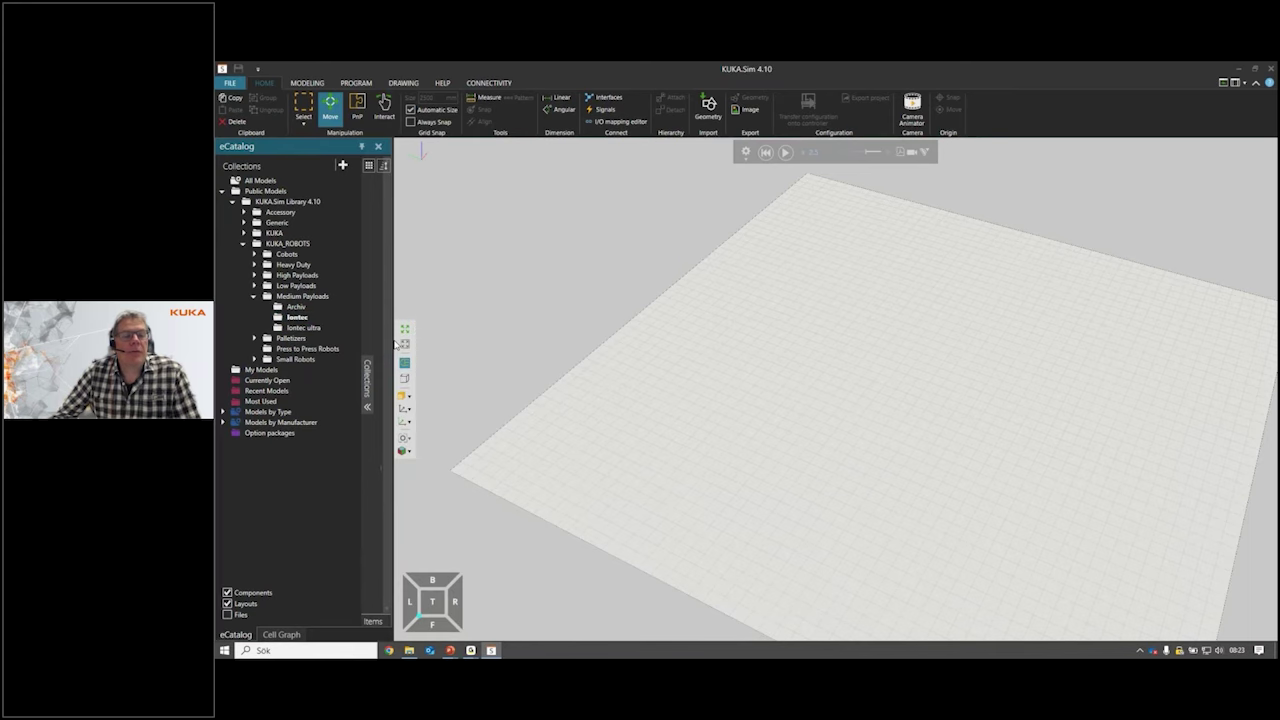
drag(392, 333, 459, 333)
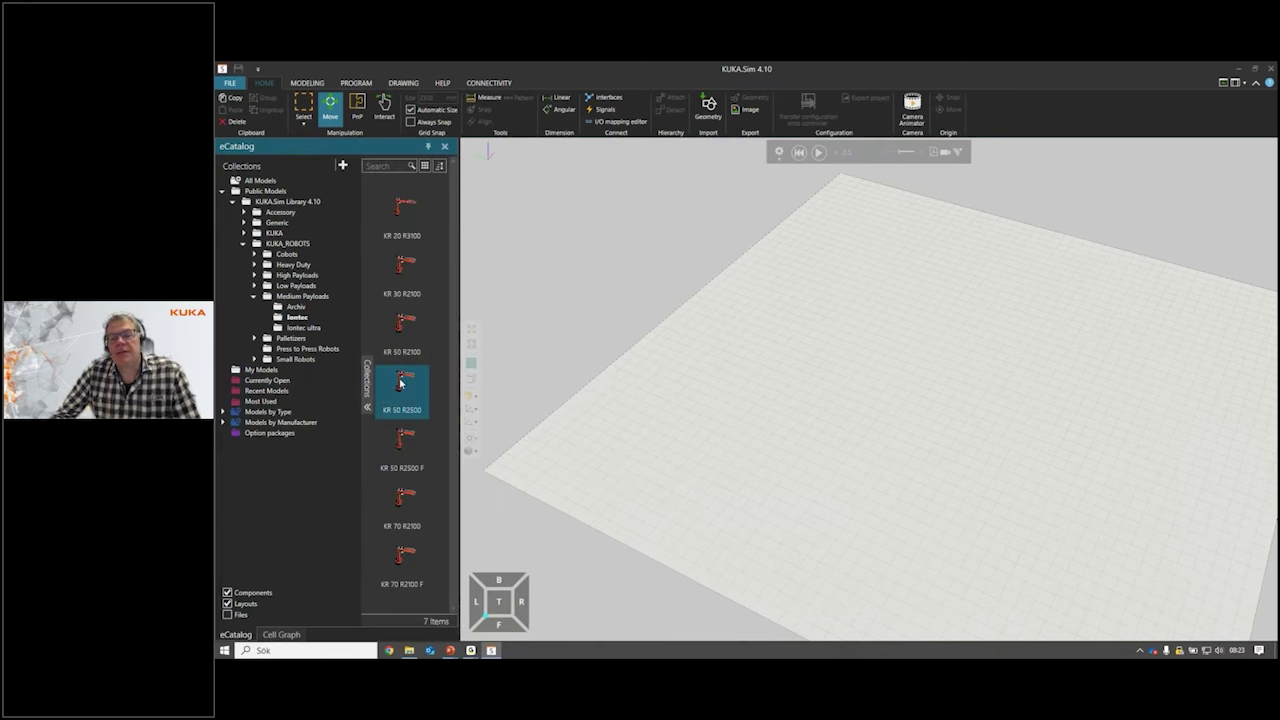
Place the KR 50 R2500, KR 70 R2100 and KR 30 R2100 robots in a row in the 3D world.
drag(400, 382, 760, 368)
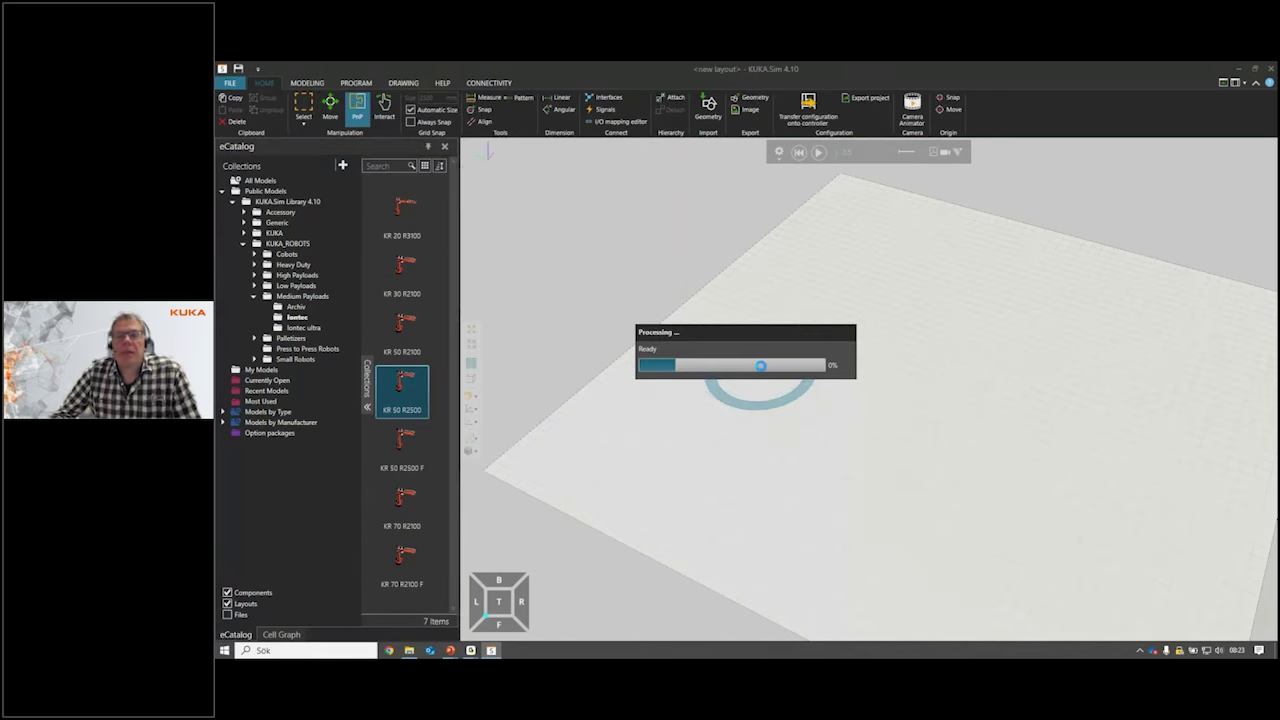
scroll(757, 378, up, 5)
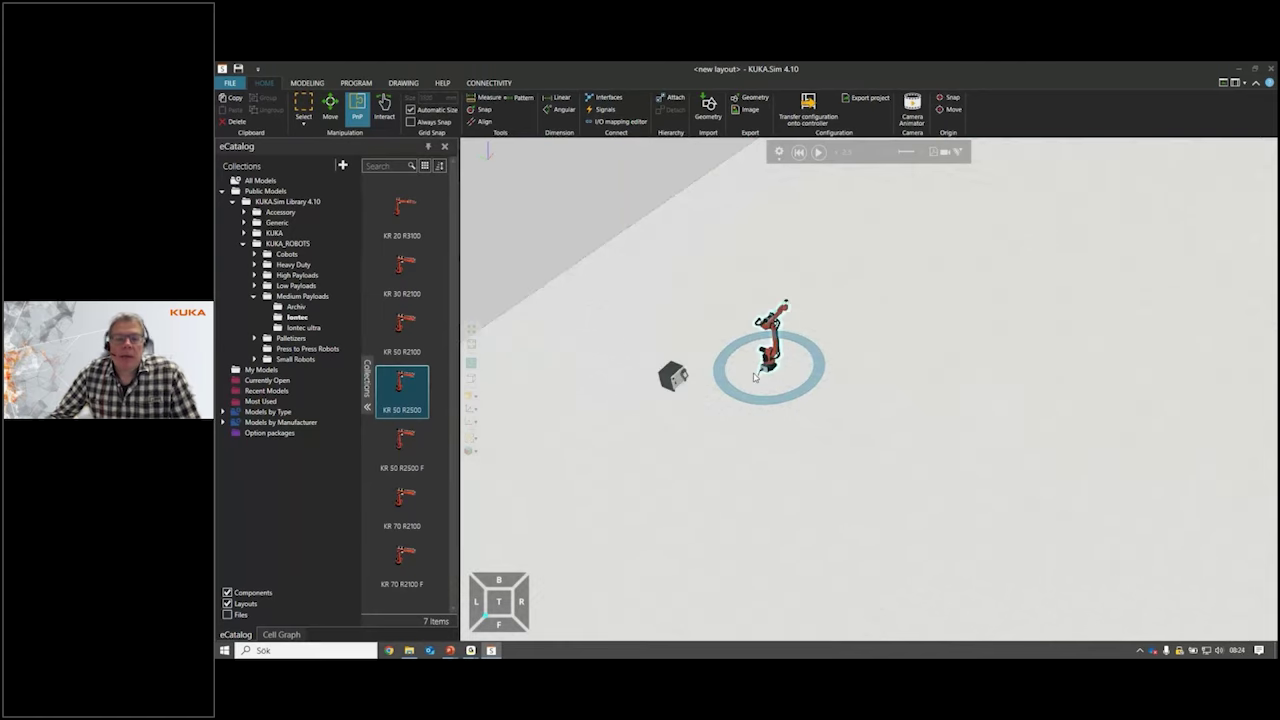
middle_drag(754, 376, 630, 405)
drag(410, 515, 816, 364)
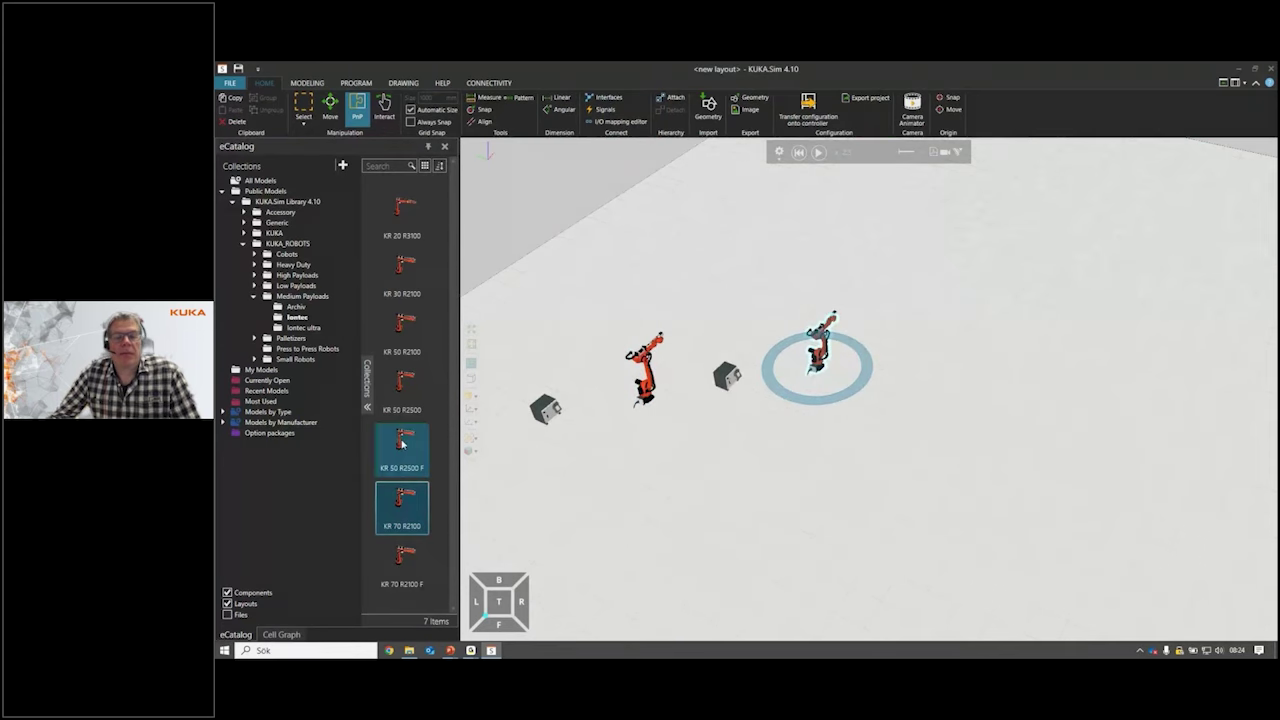
drag(405, 281, 957, 330)
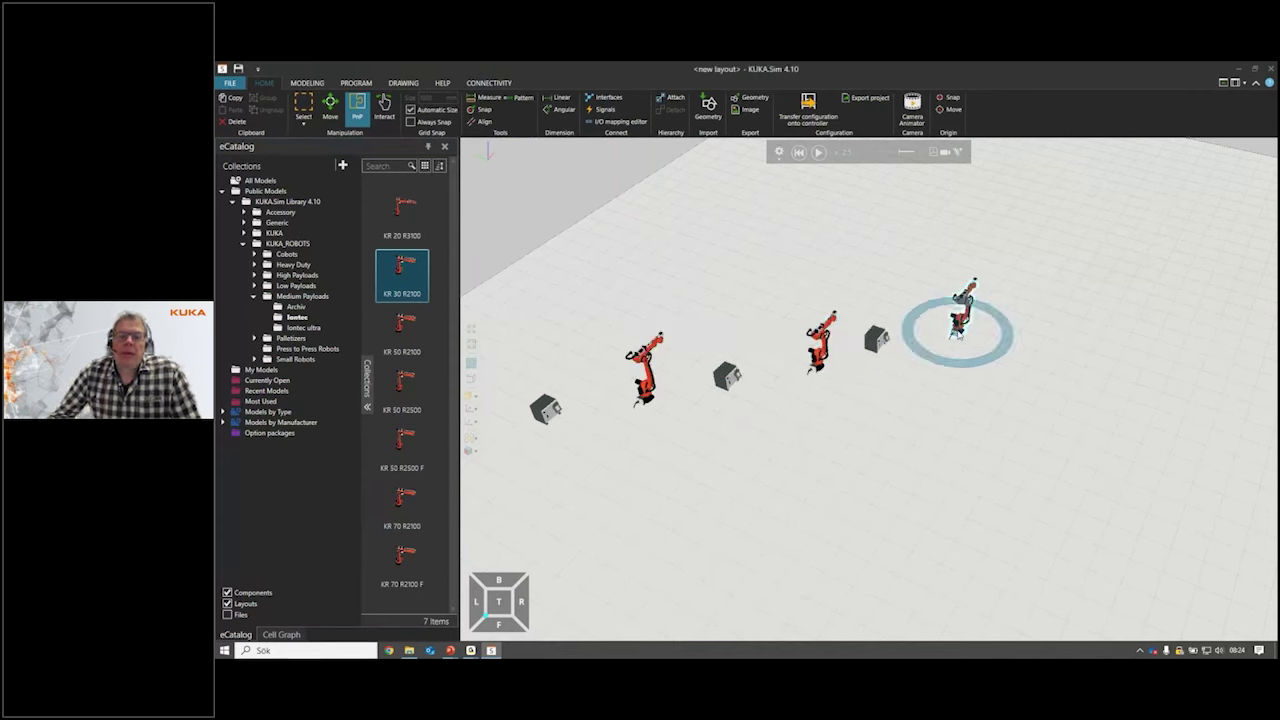
Open the KR 50 R2500 robot's program for editing.
click(646, 374)
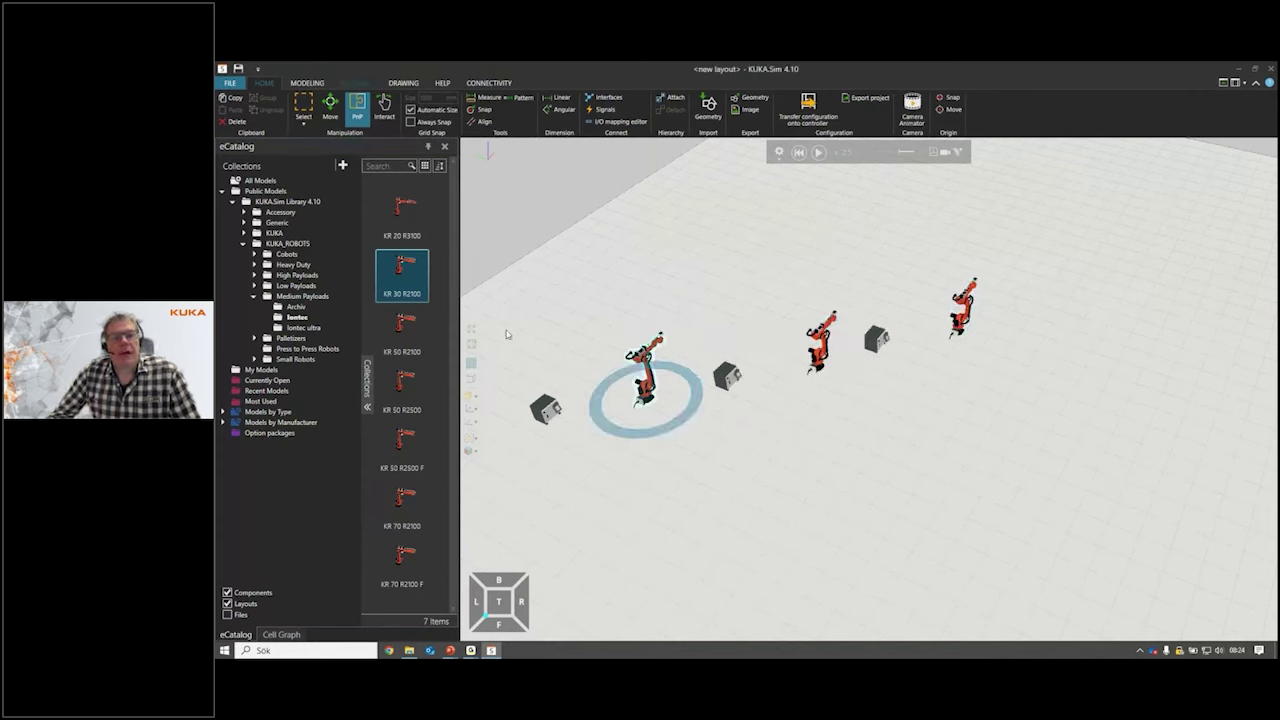
click(355, 82)
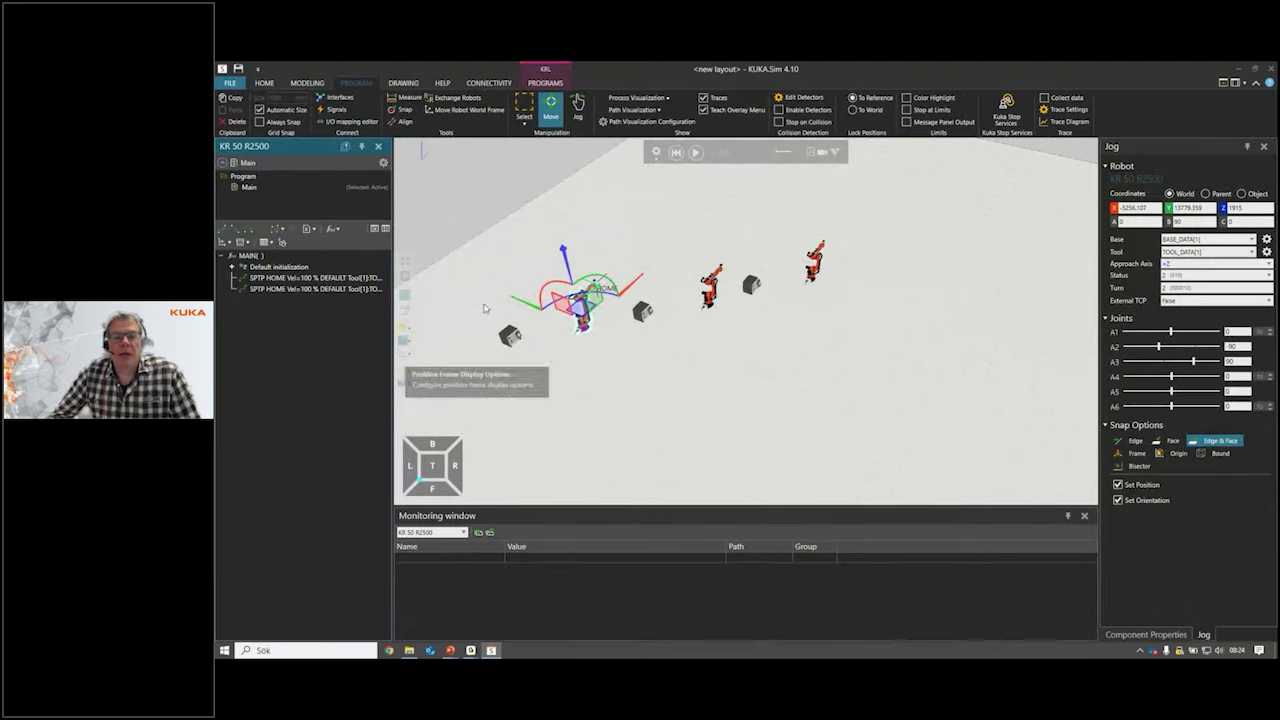
scroll(586, 360, up, 3)
middle_drag(641, 450, 753, 462)
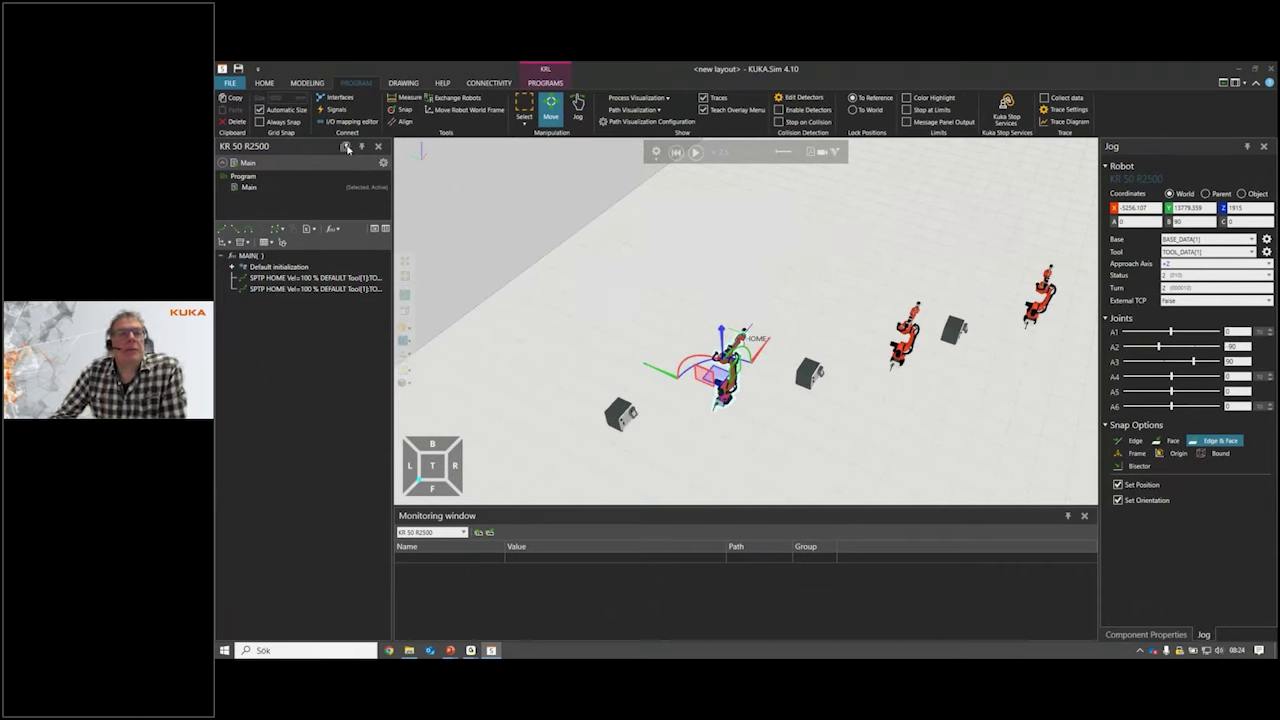
Give the KR 50 R2500 program its own editor and open the KR 70 R2100 program beside it.
click(347, 148)
click(347, 148)
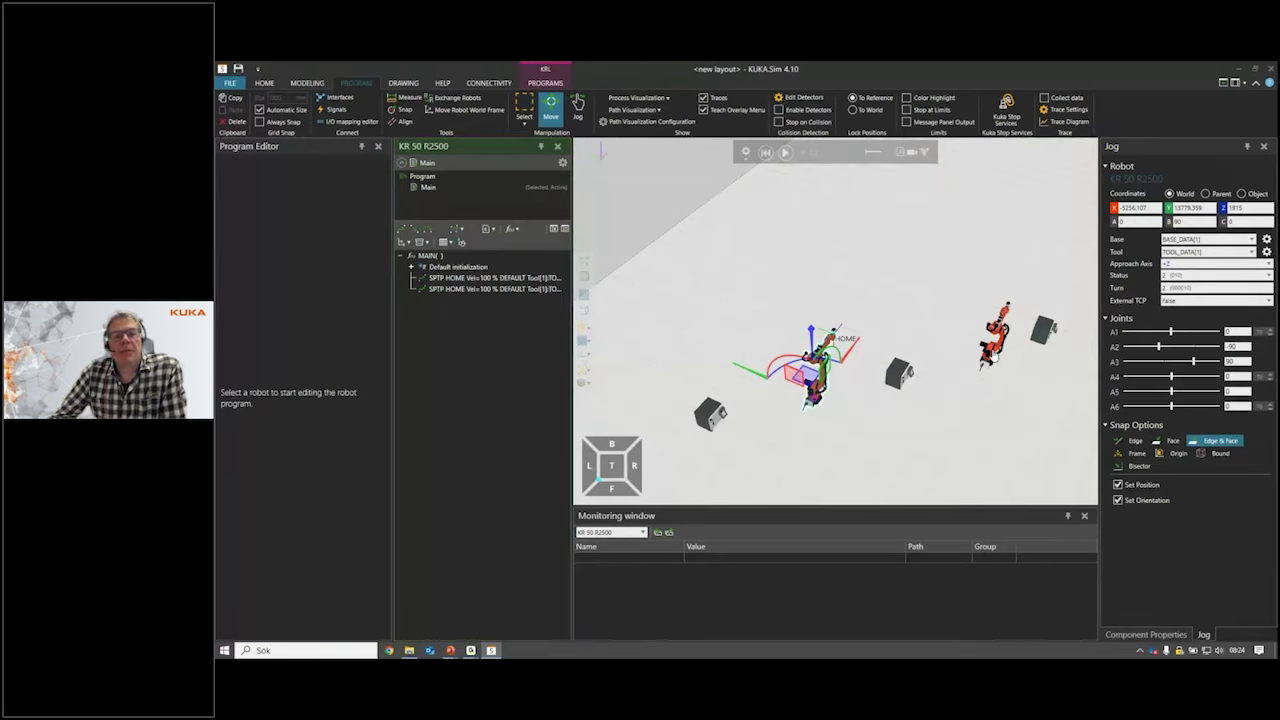
click(995, 350)
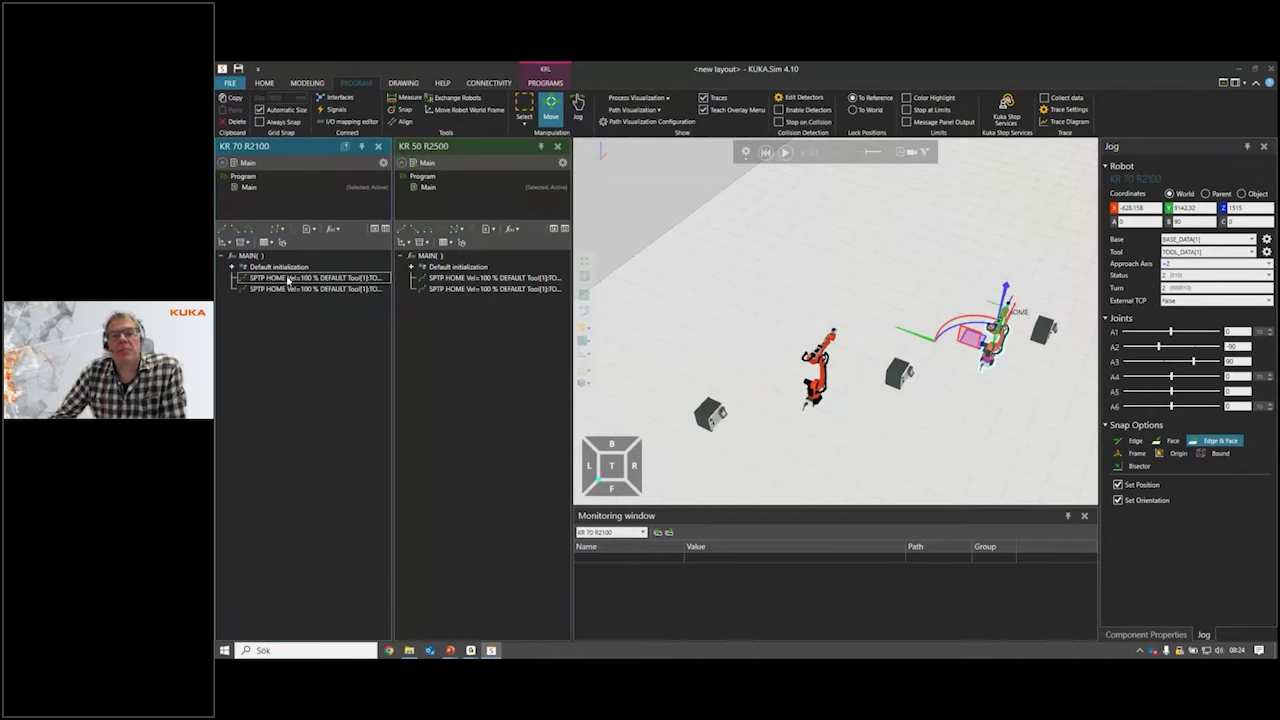
click(695, 341)
ctrl+right_drag(695, 341, 615, 365)
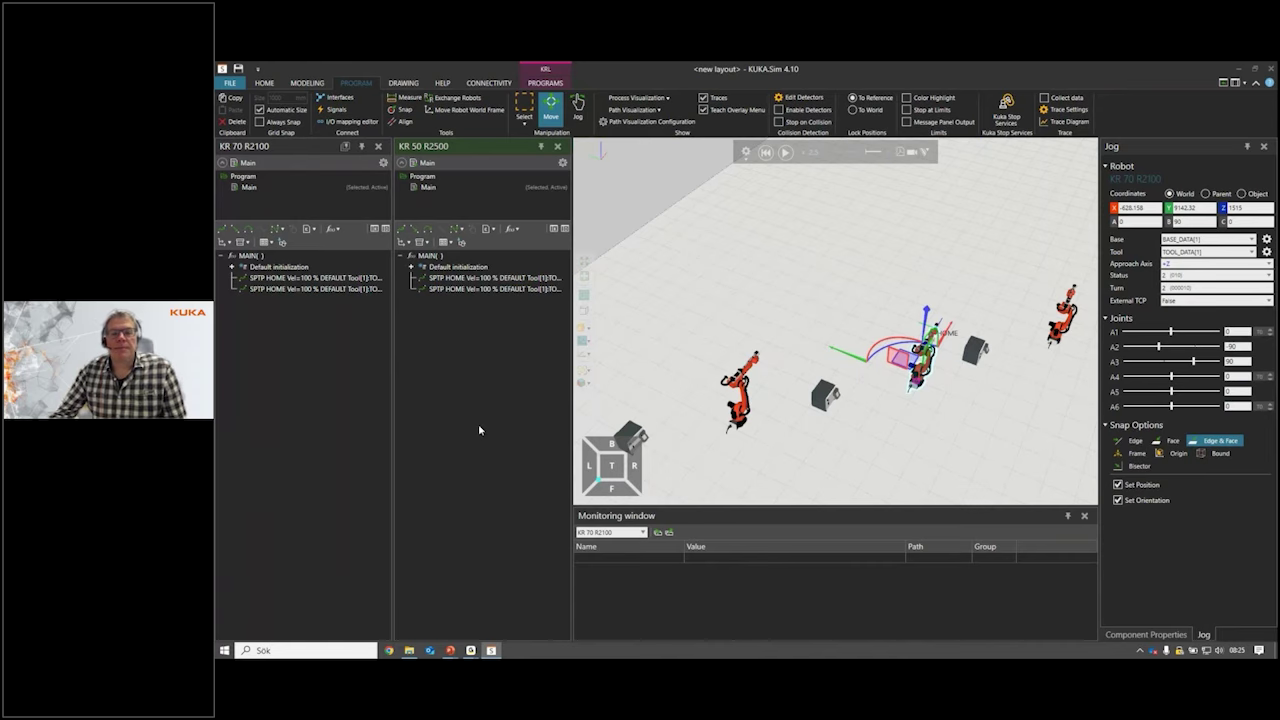
Switch to the PowerPoint slideshow, advance it to the Guided Workflow slide and return to KUKA.Sim.
key(alt+Tab)
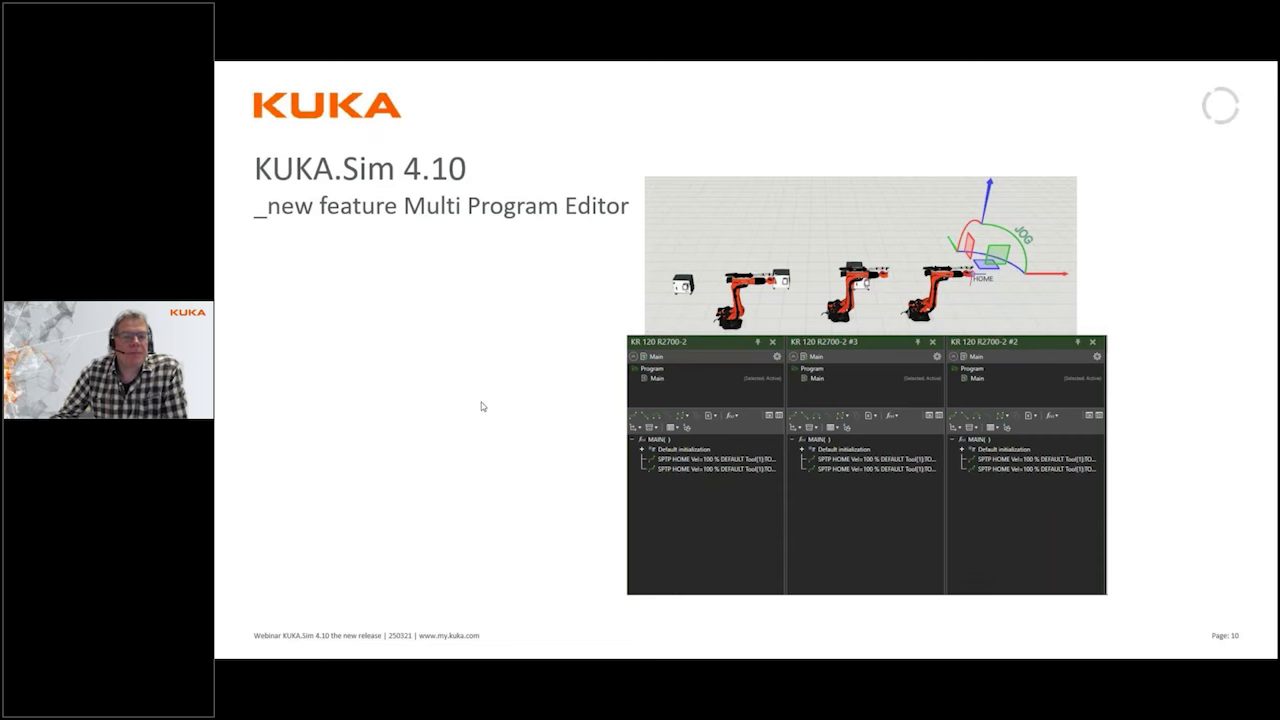
click(546, 300)
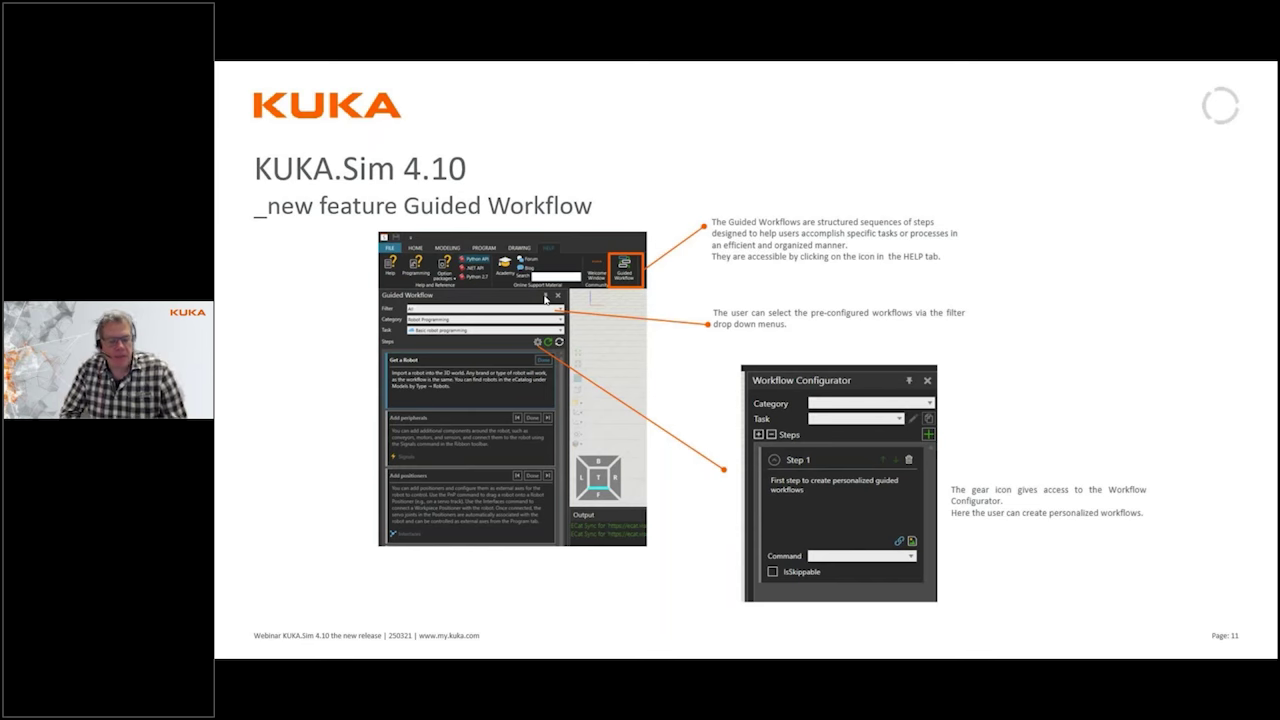
key(alt+Tab)
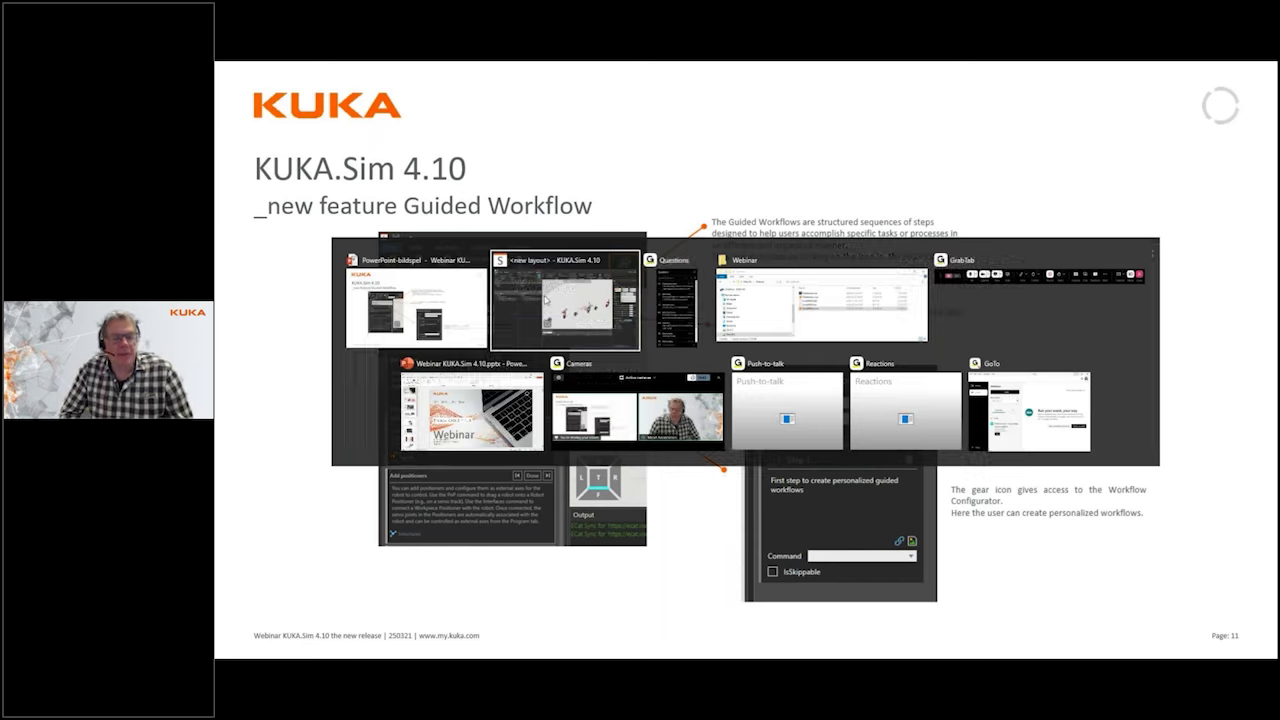
click(545, 299)
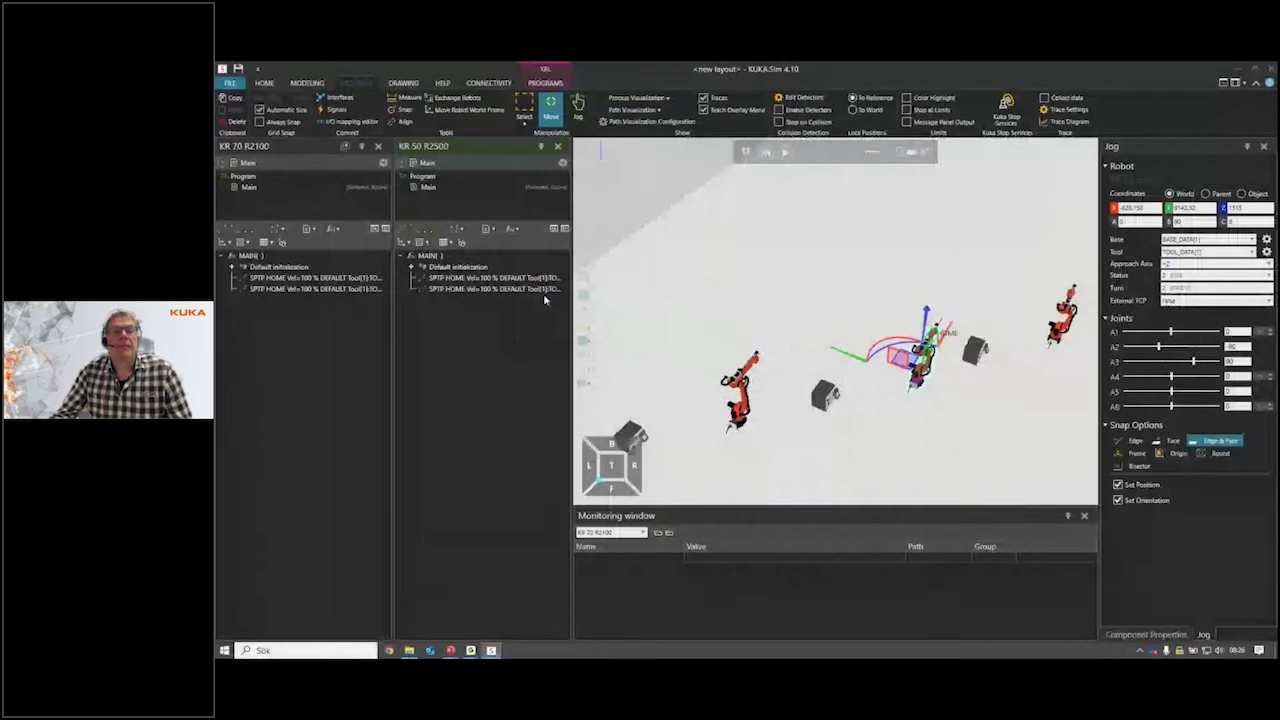
Open the Guided Workflow and close both robot program editors so that only the workflow remains beside the 3D world.
click(442, 84)
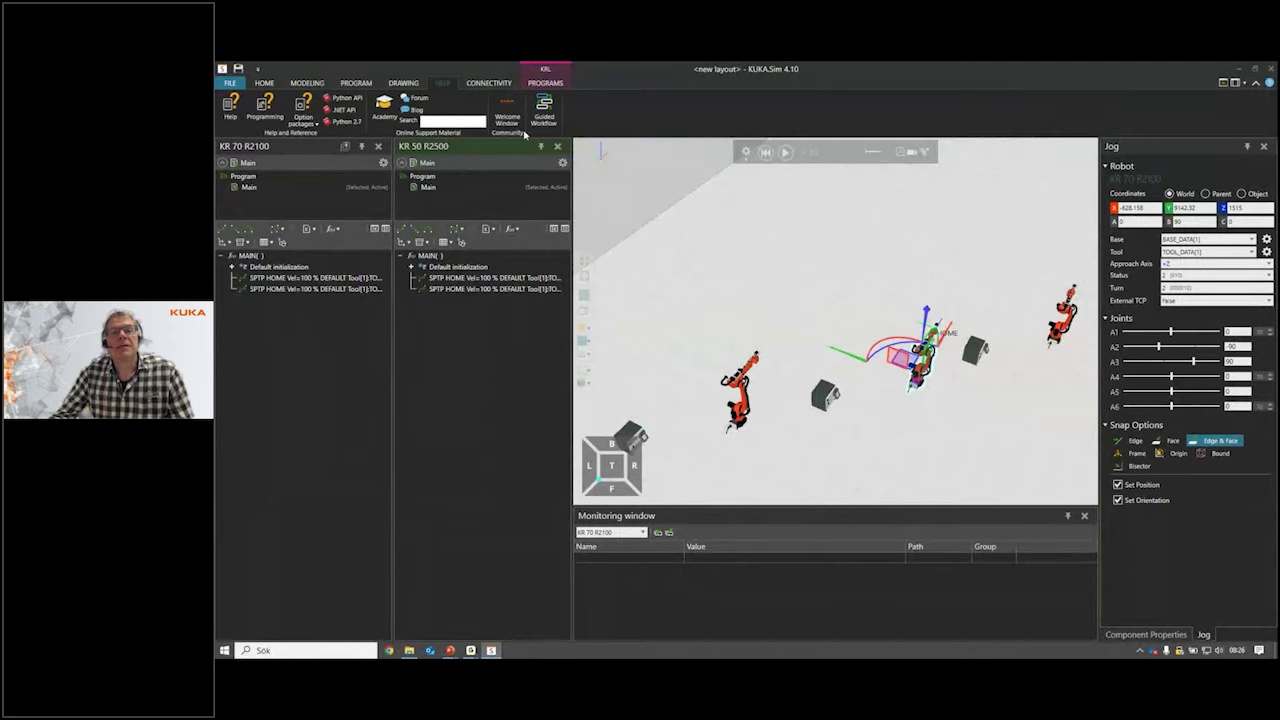
click(545, 112)
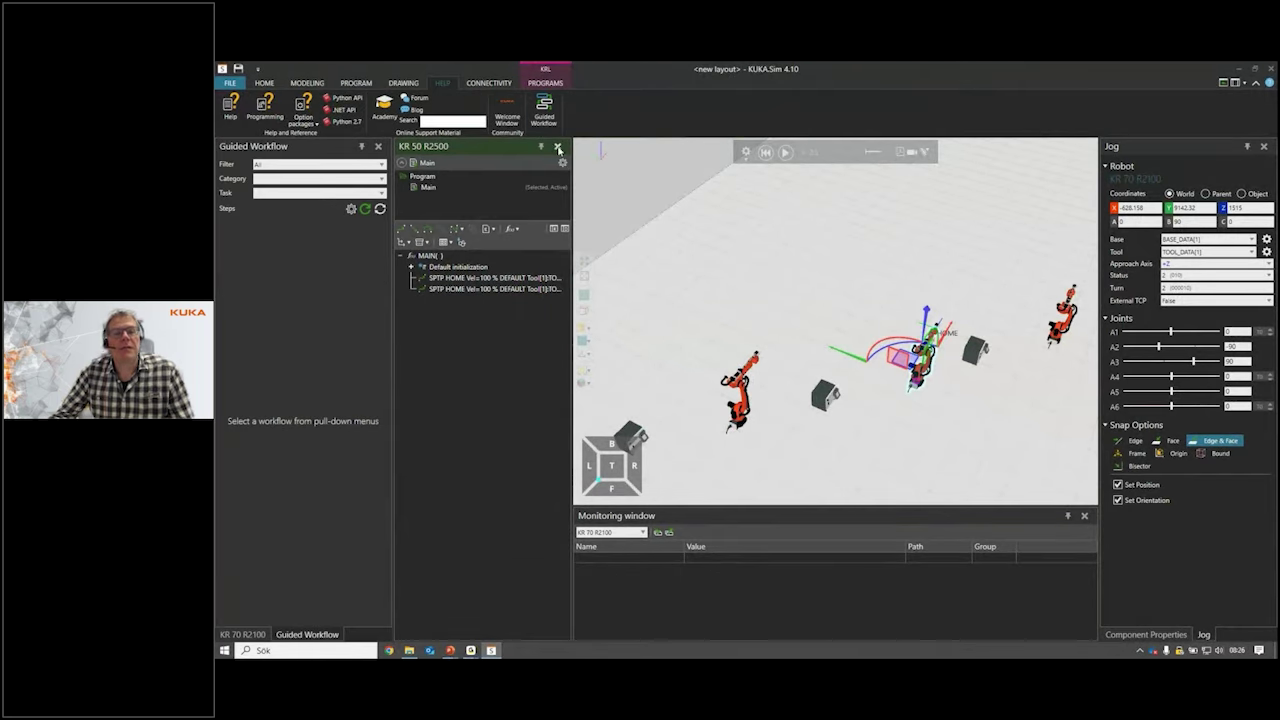
click(558, 148)
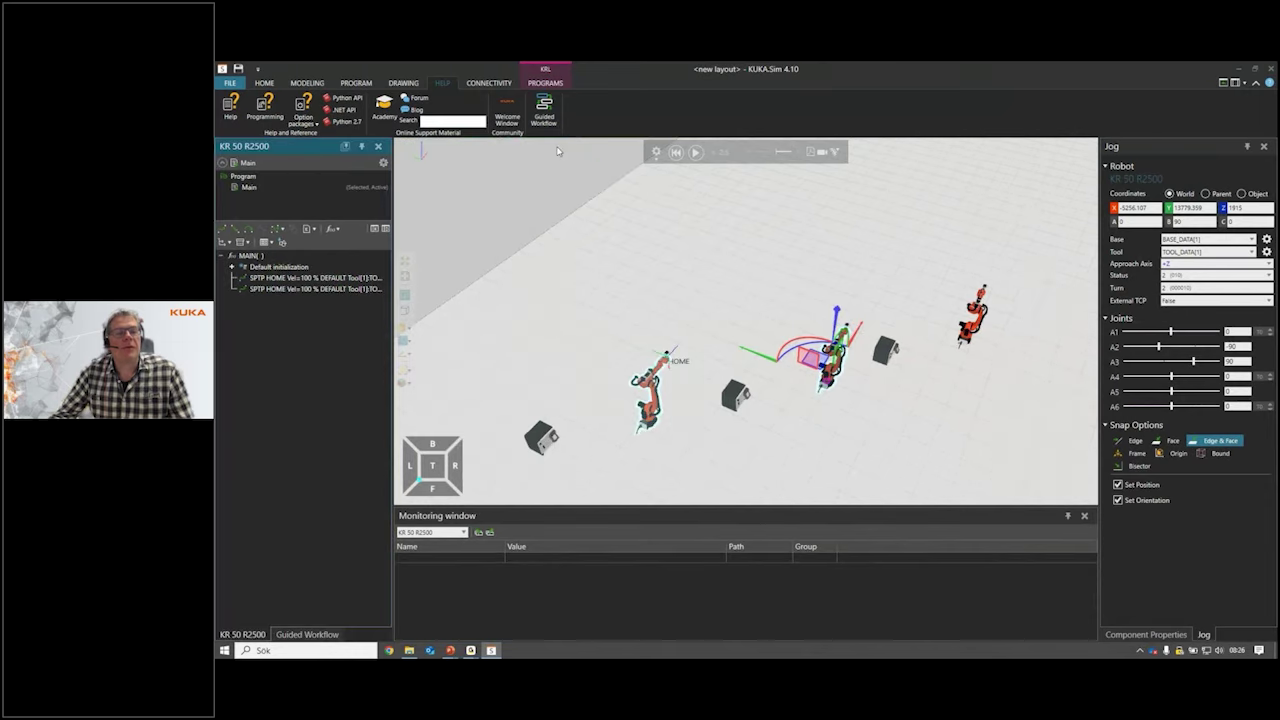
click(378, 146)
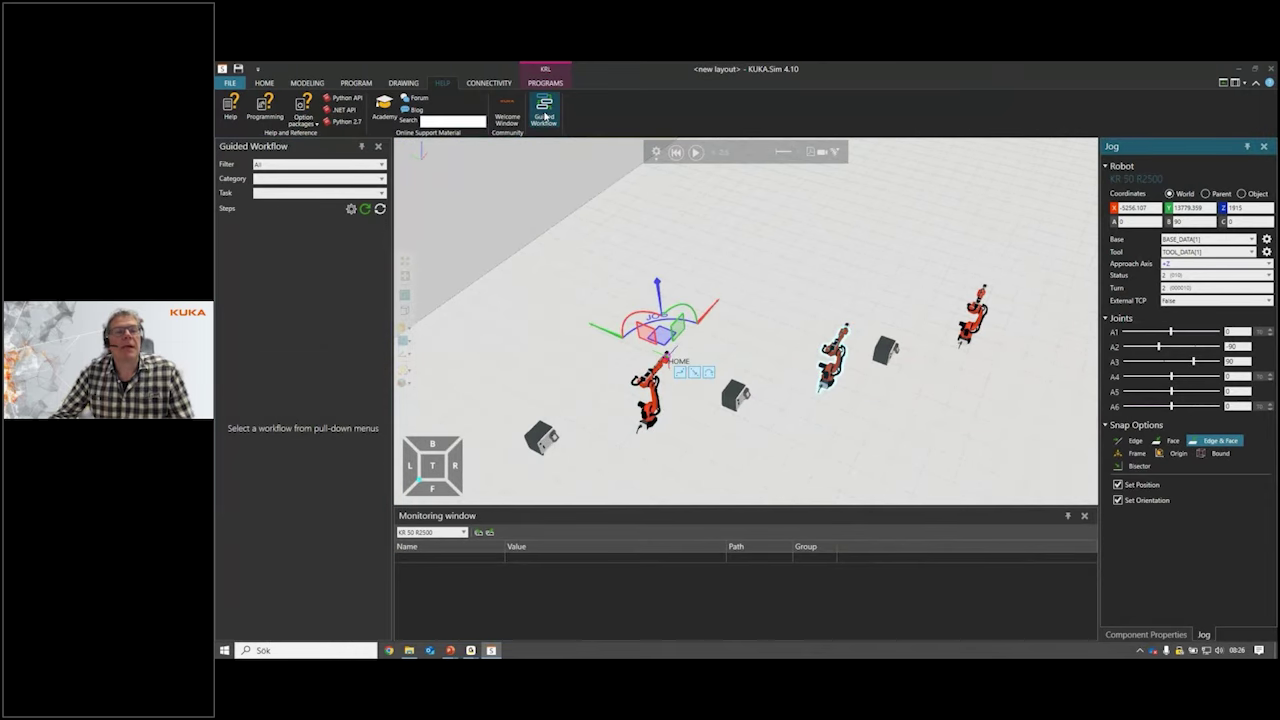
Filter the guided workflows to Public and load the Basic robot programming task from the Robot Programming category.
click(361, 168)
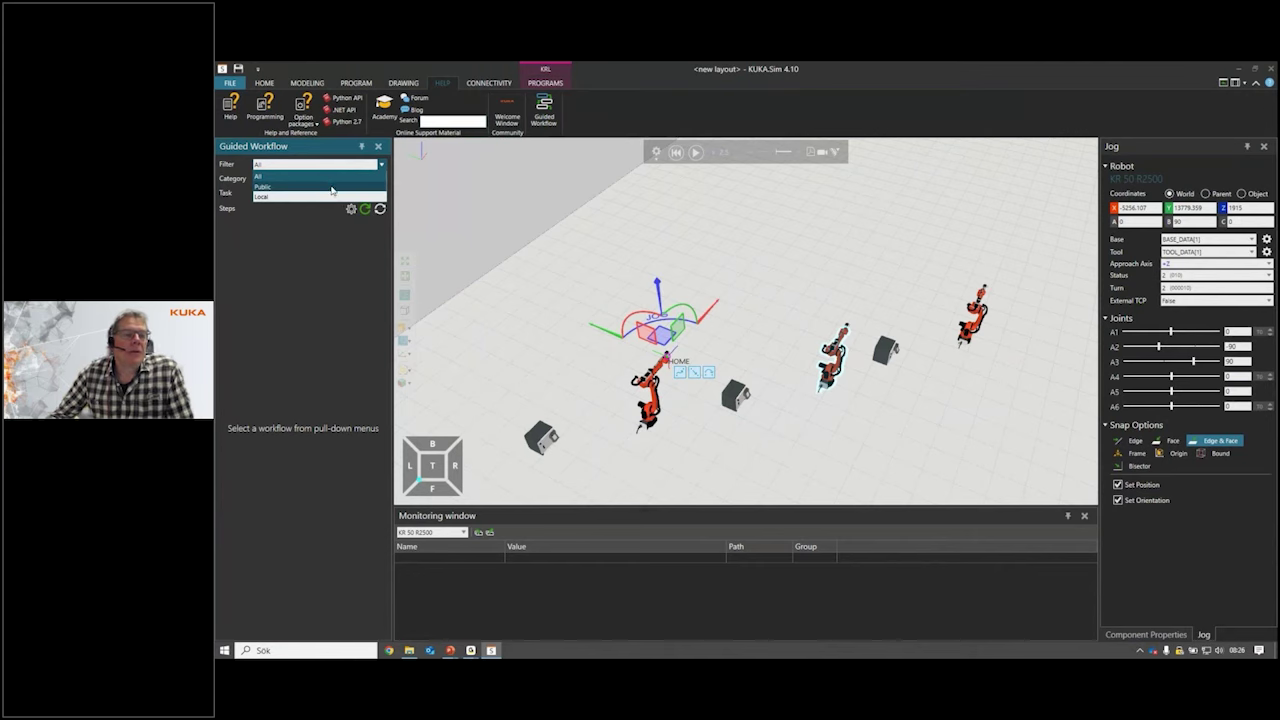
click(333, 188)
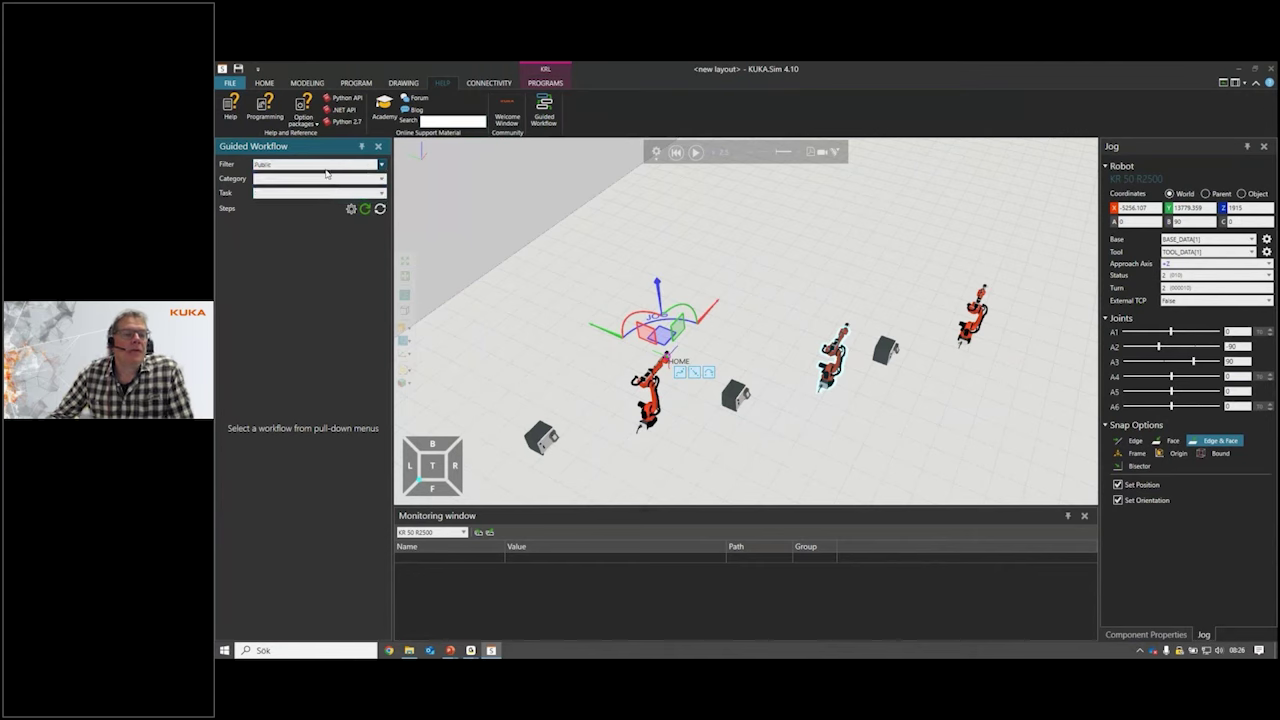
click(312, 180)
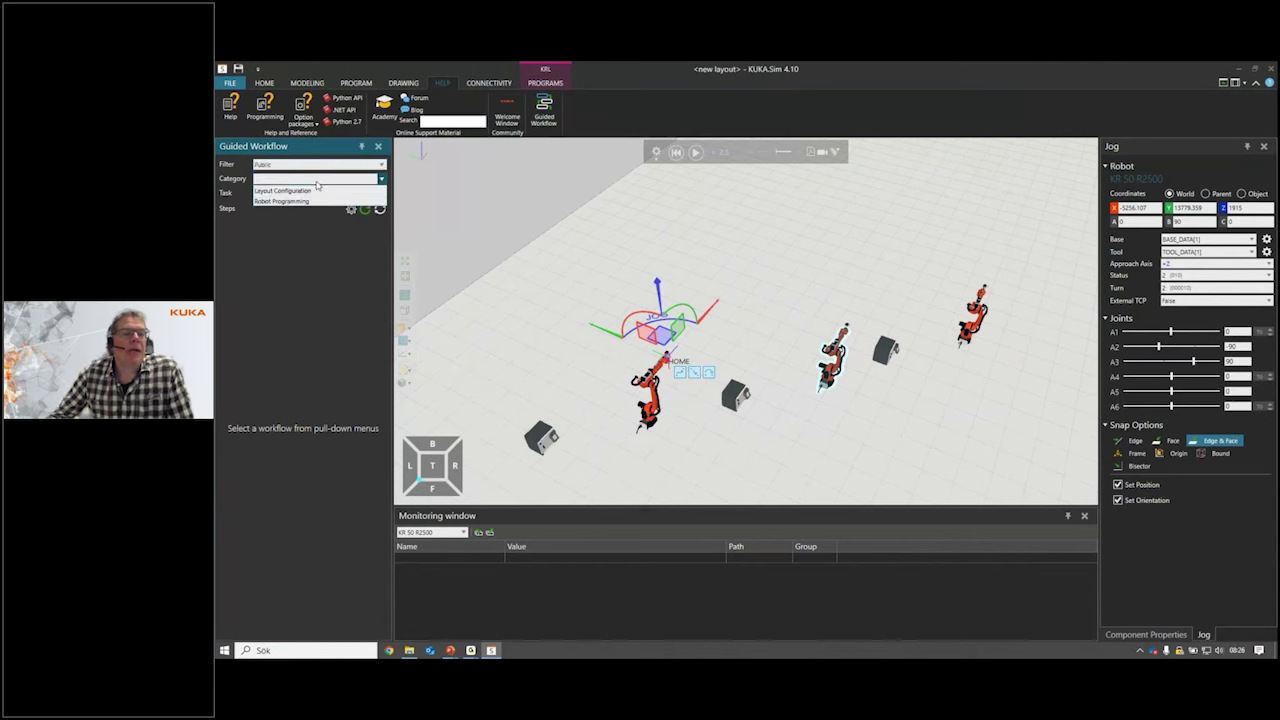
click(290, 201)
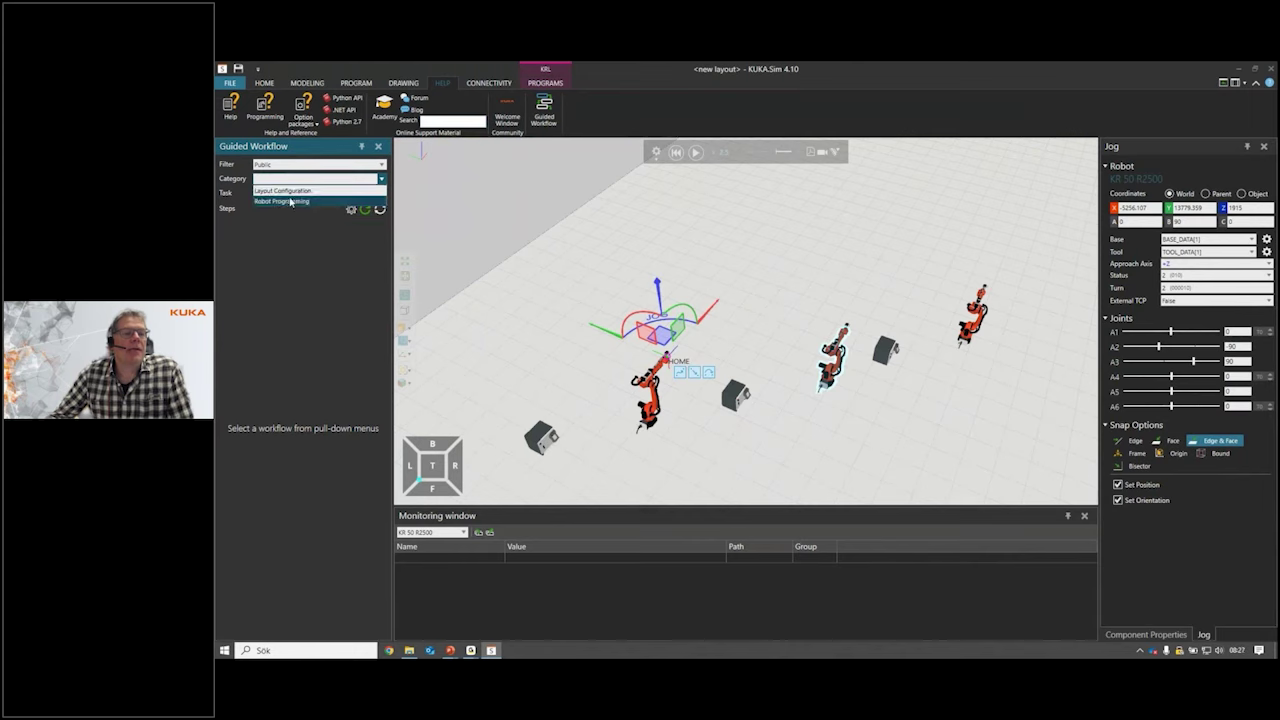
click(301, 195)
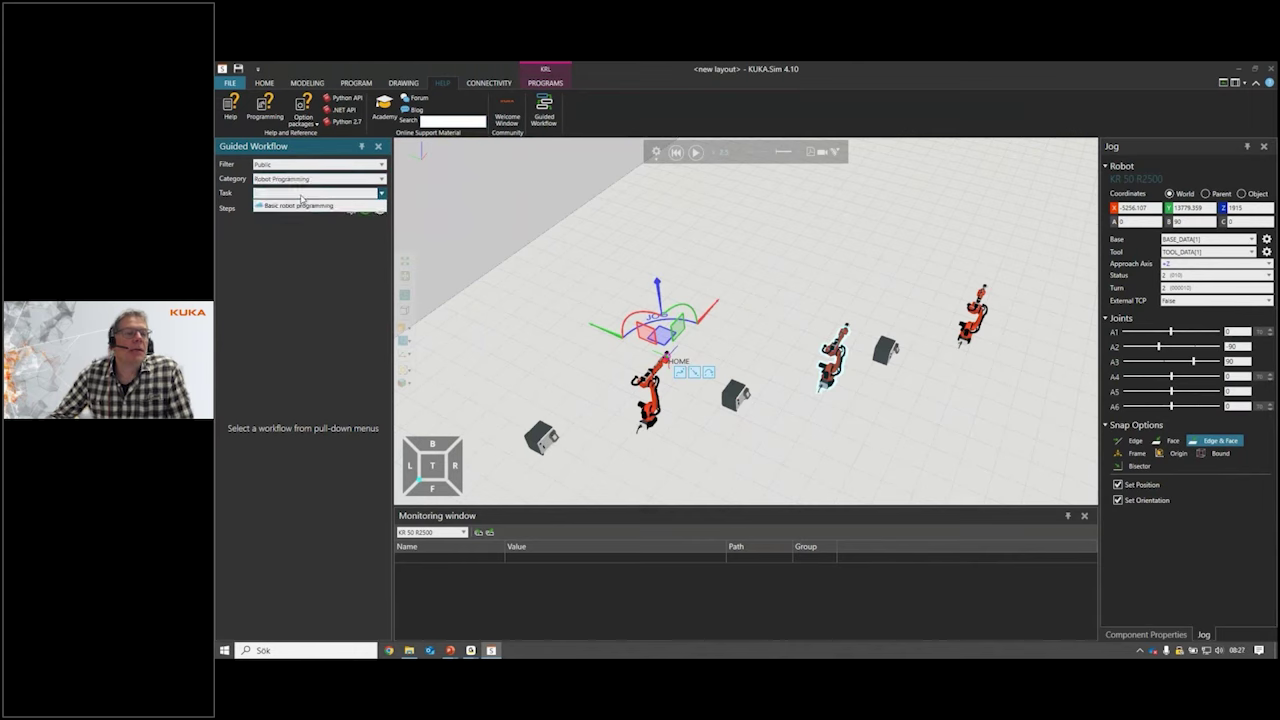
click(300, 206)
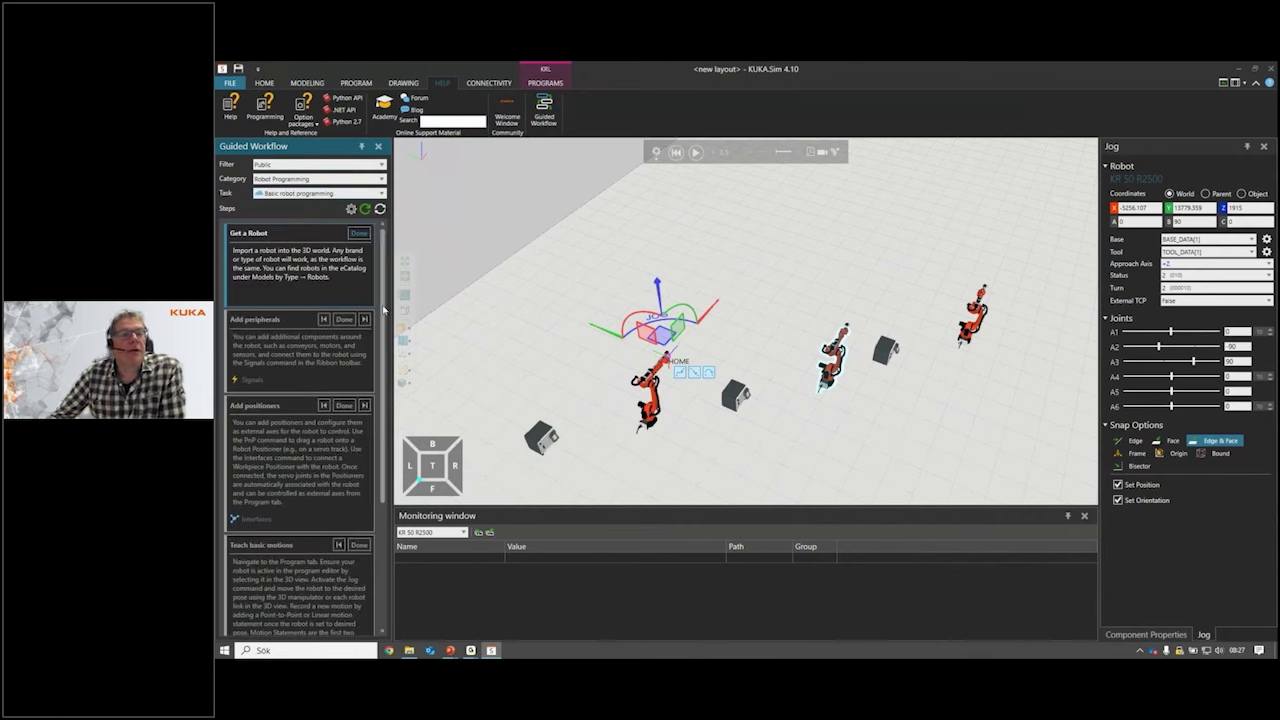
Review the Basic robot programming steps, mark Get a Robot as done and skip Add peripherals.
scroll(384, 320, down, 1)
scroll(384, 320, down, 3)
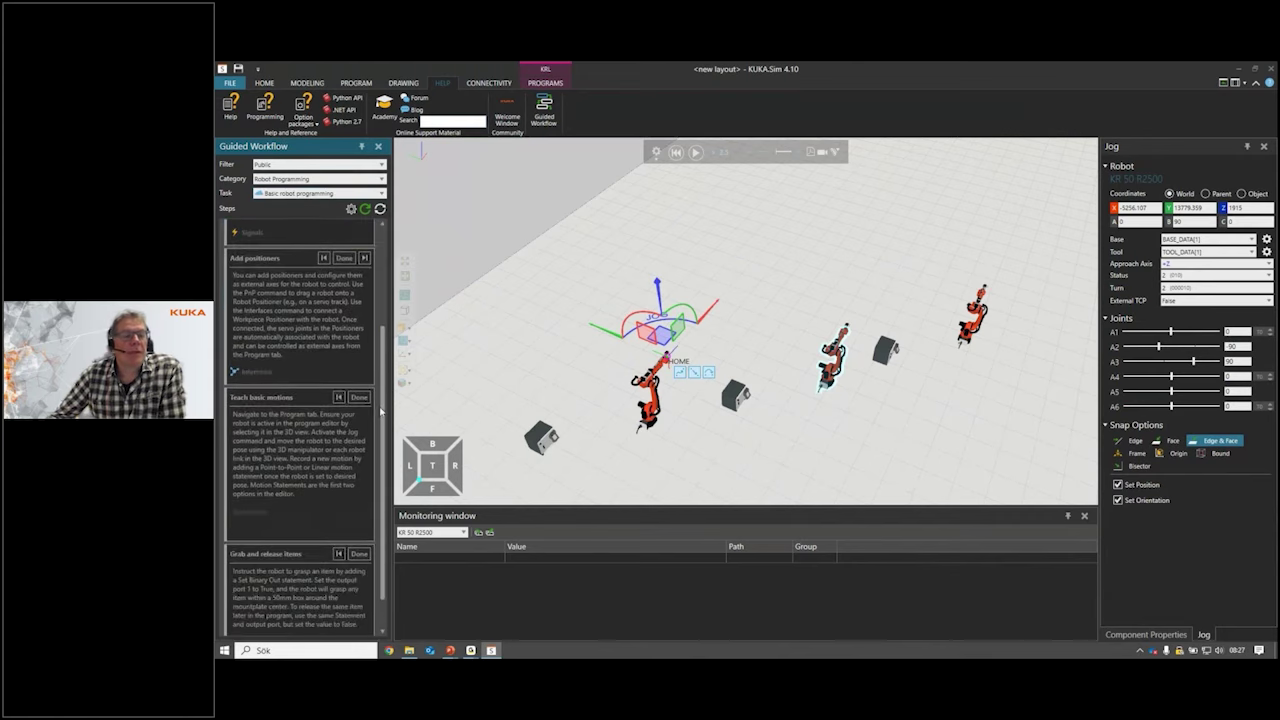
scroll(390, 307, up, 4)
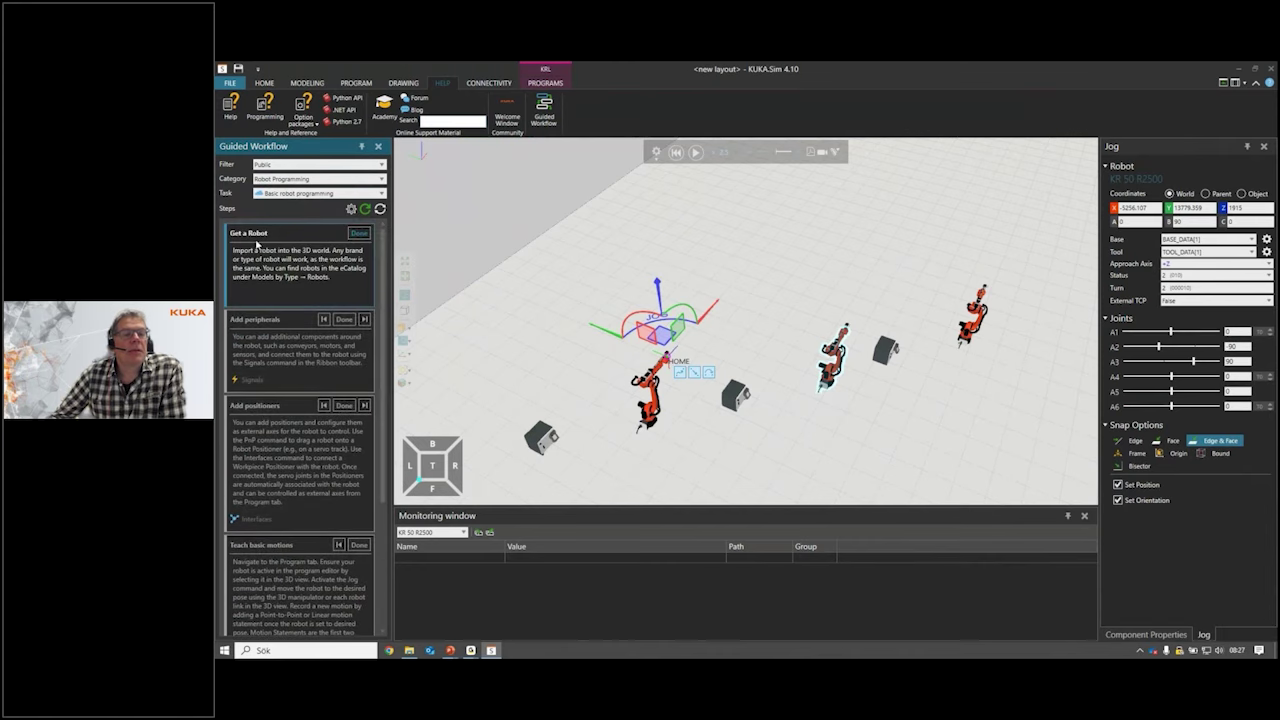
click(360, 234)
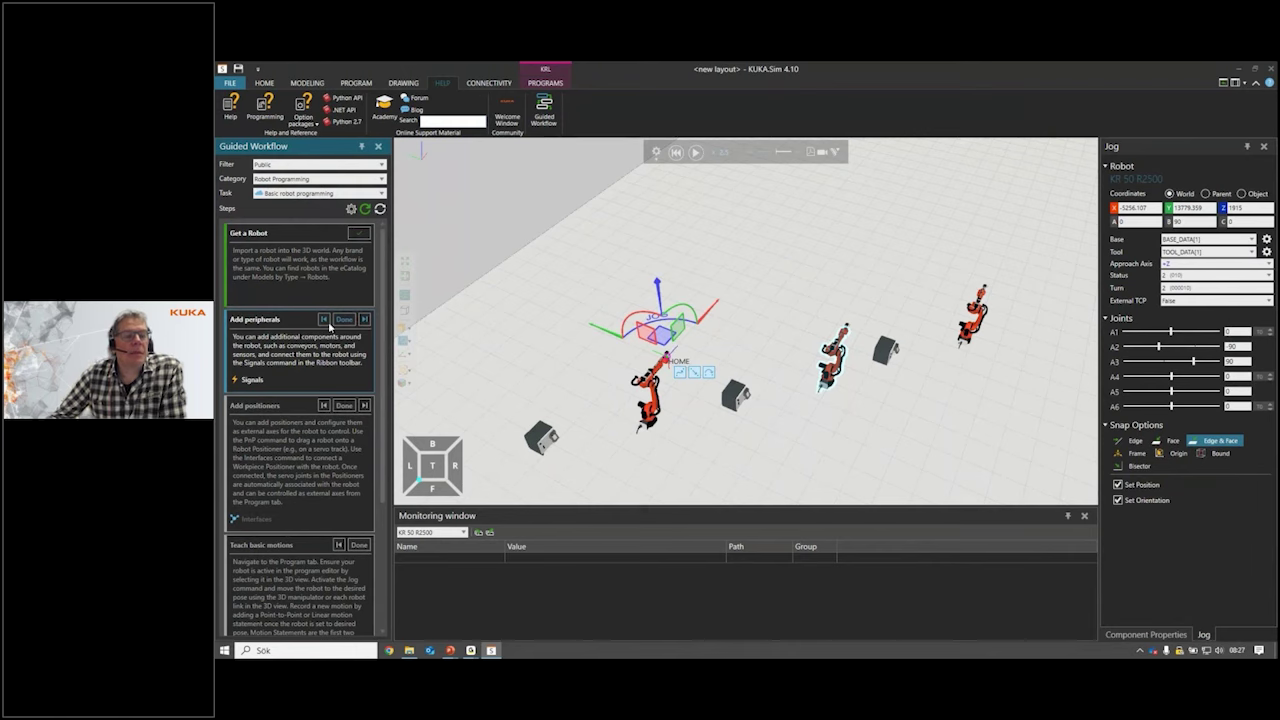
click(344, 319)
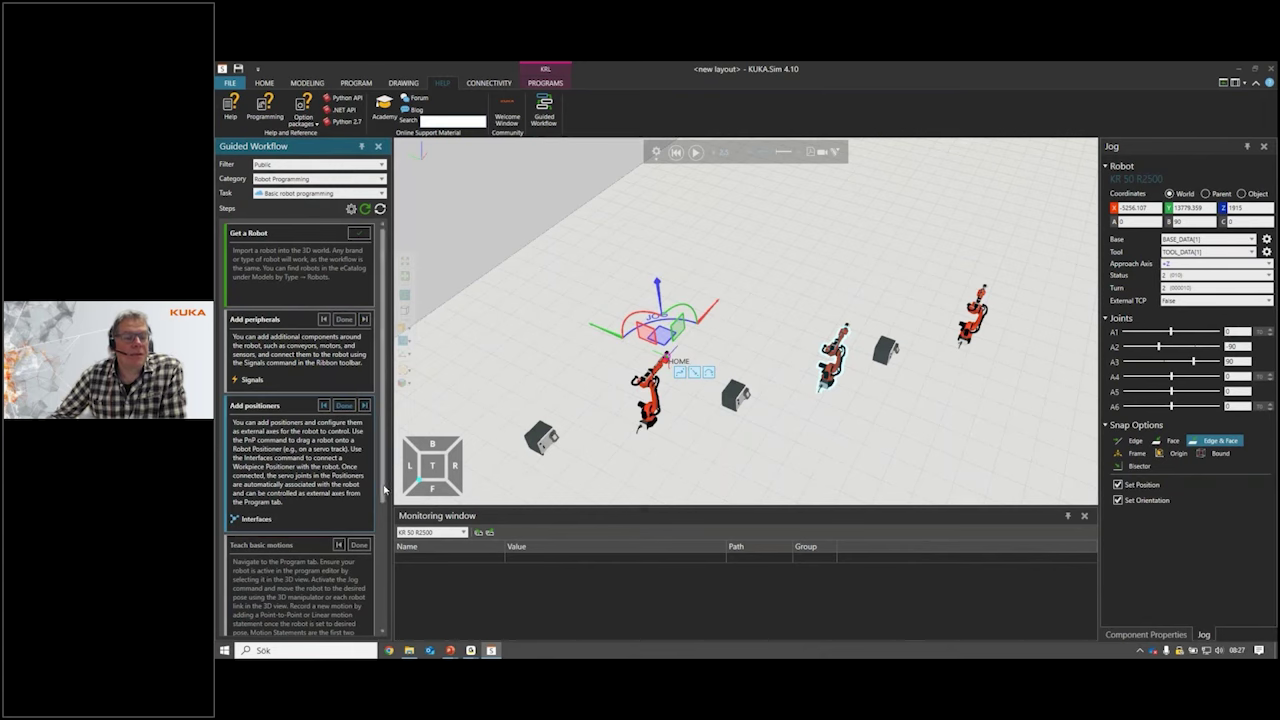
Review the remaining workflow steps through Grab and release items, and mark Add positioners as done.
drag(381, 492, 386, 552)
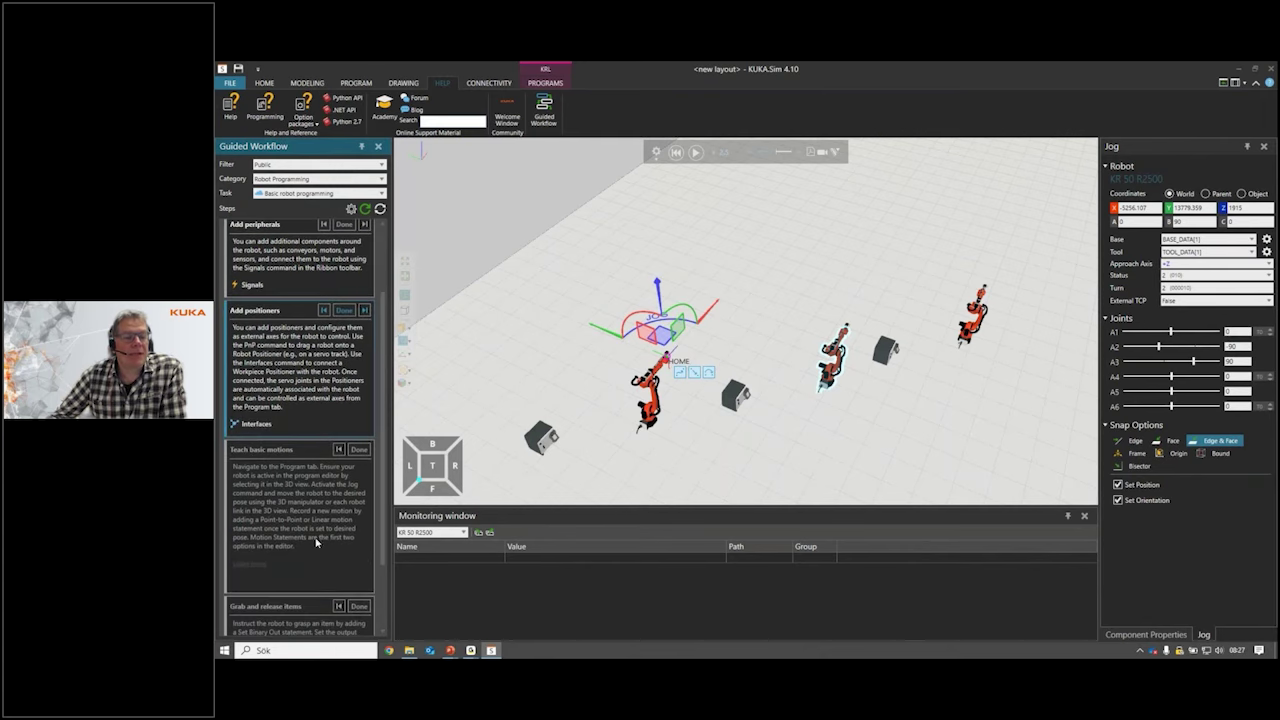
scroll(367, 387, down, 2)
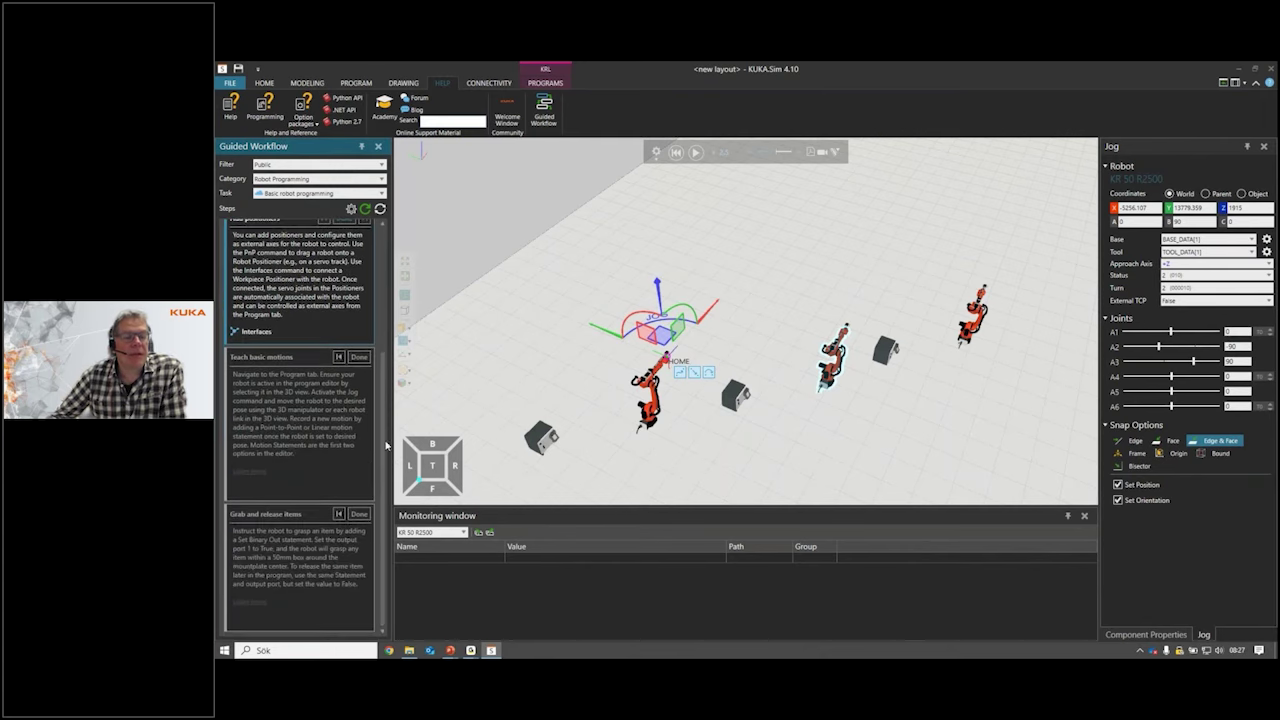
scroll(386, 446, up, 4)
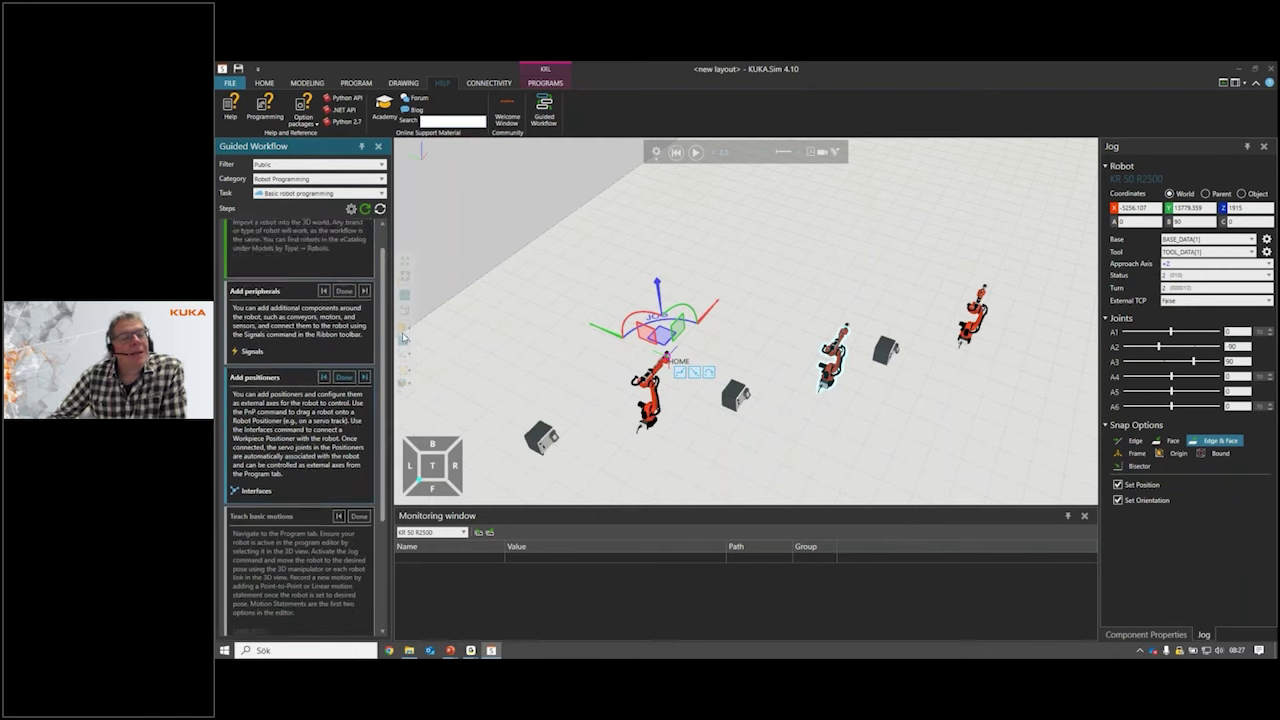
click(344, 394)
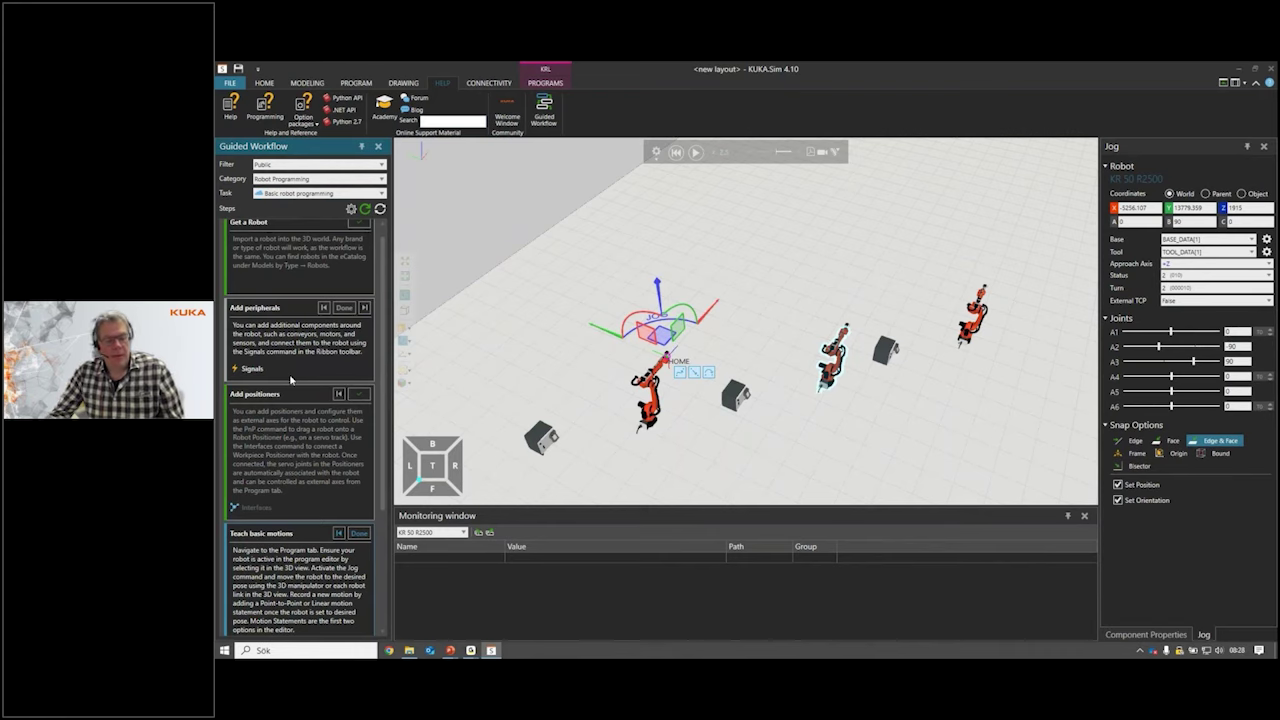
Switch to the PowerPoint slideshow and advance it to the free mixed reality app slide.
key(alt+Tab)
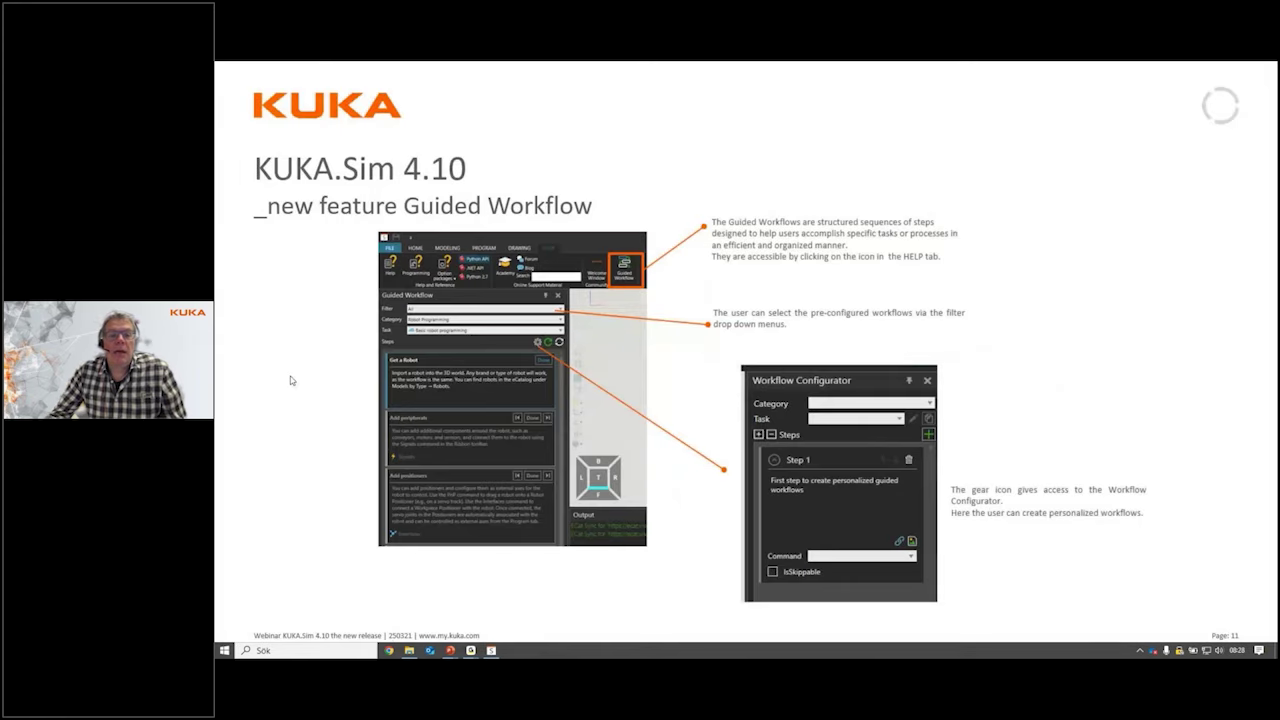
key(Right)
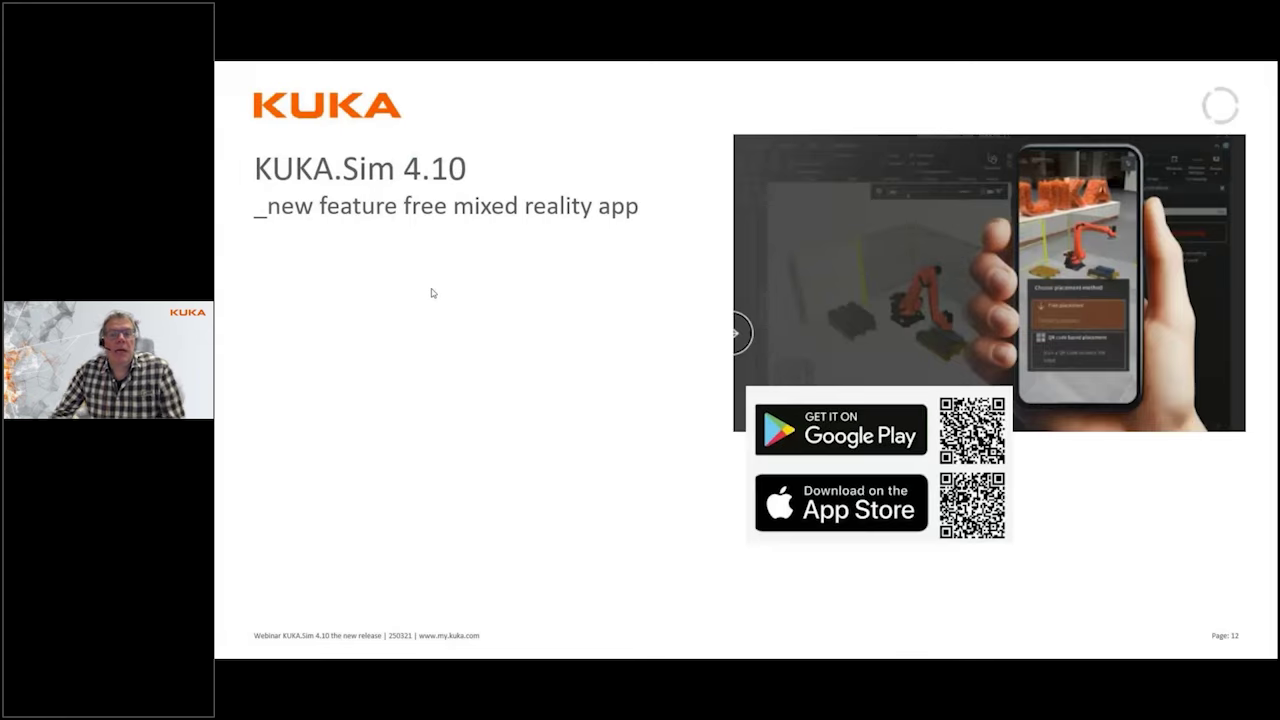